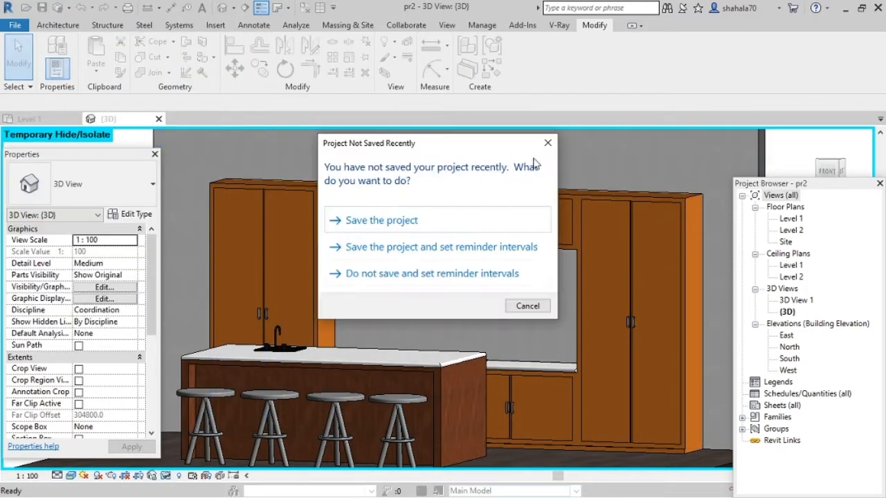
- Dismiss the save reminder and create a new family from the Metric Furniture template
left_click(547, 142)
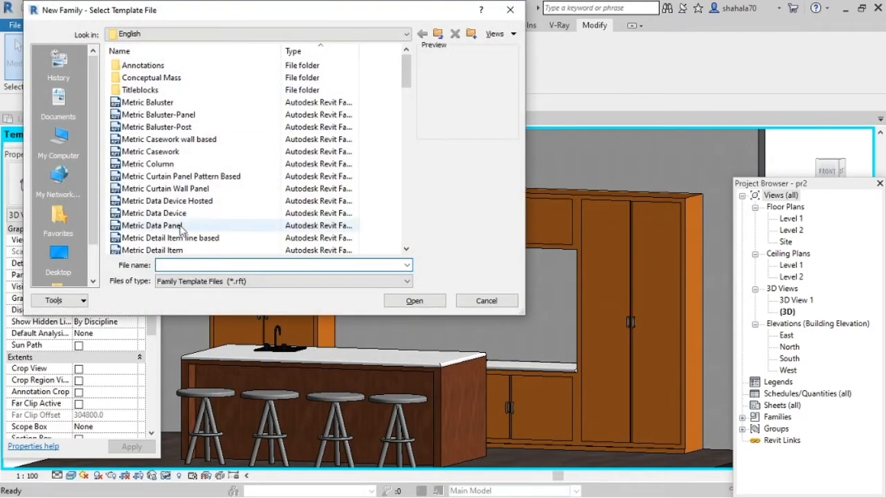
scroll(180, 229, "down", 4)
scroll(173, 165, "down", 4)
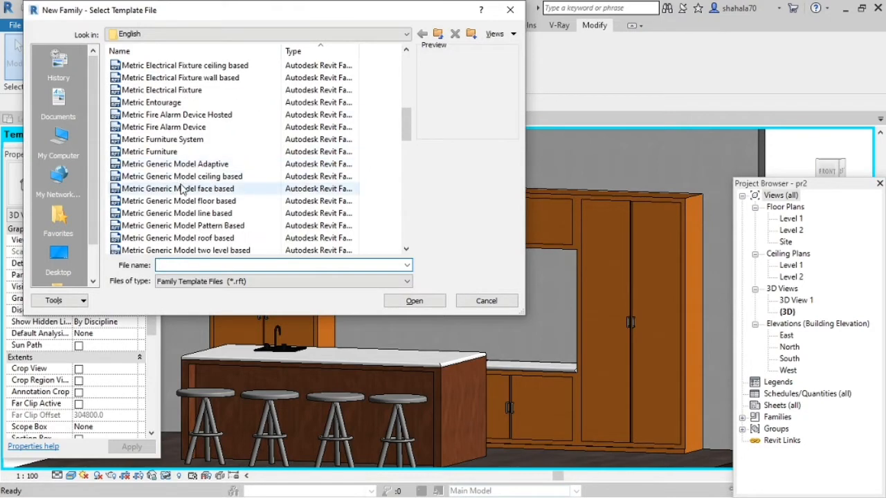
scroll(182, 189, "down", 5)
scroll(170, 156, "up", 3)
left_click(152, 78)
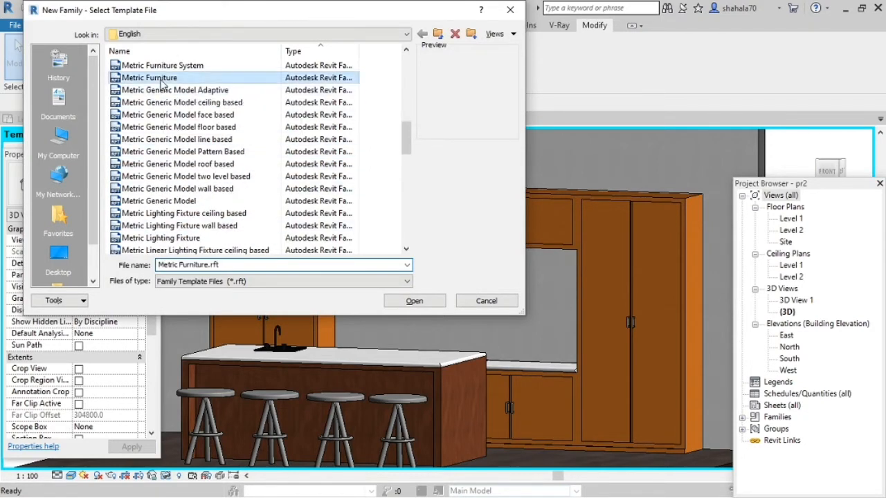
left_click(414, 300)
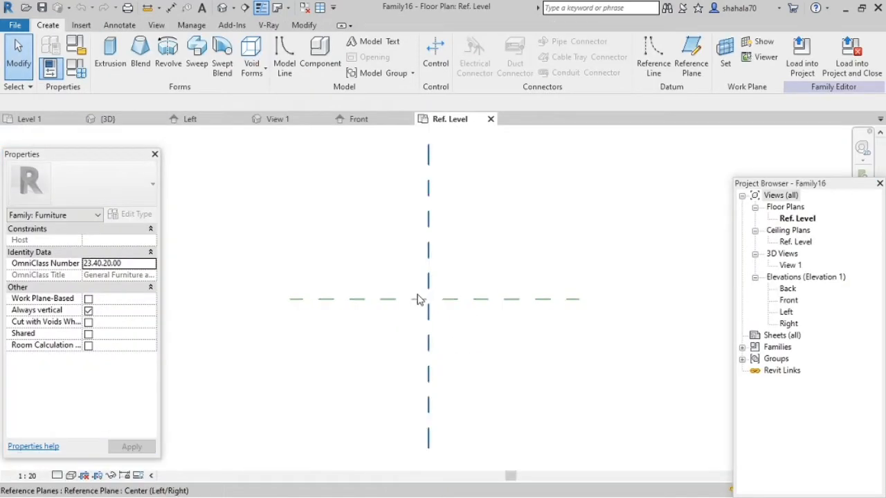
- Add reference planes offset 800 mm on both sides of the Center (Front/Back) plane by picking that plane
scroll(415, 296, "up", 3)
scroll(516, 274, "up", 2)
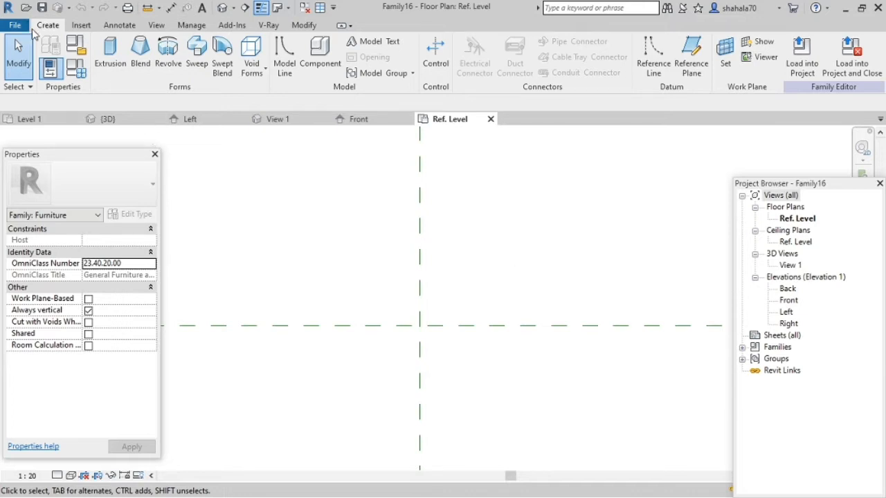
left_click(691, 54)
left_click(457, 45)
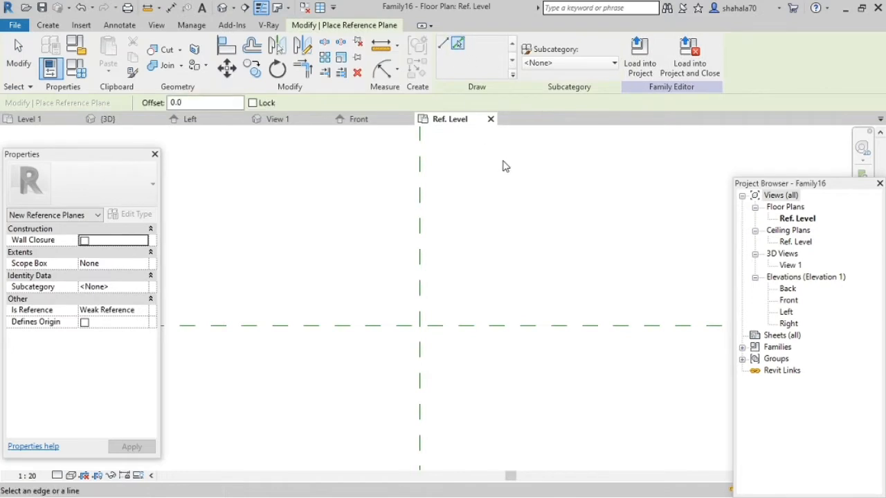
double_click(176, 103)
type("80")
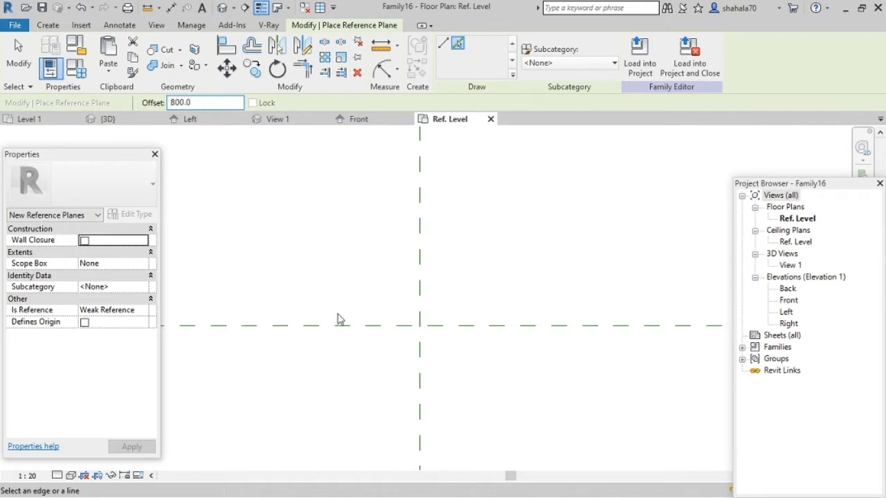
left_click(397, 327)
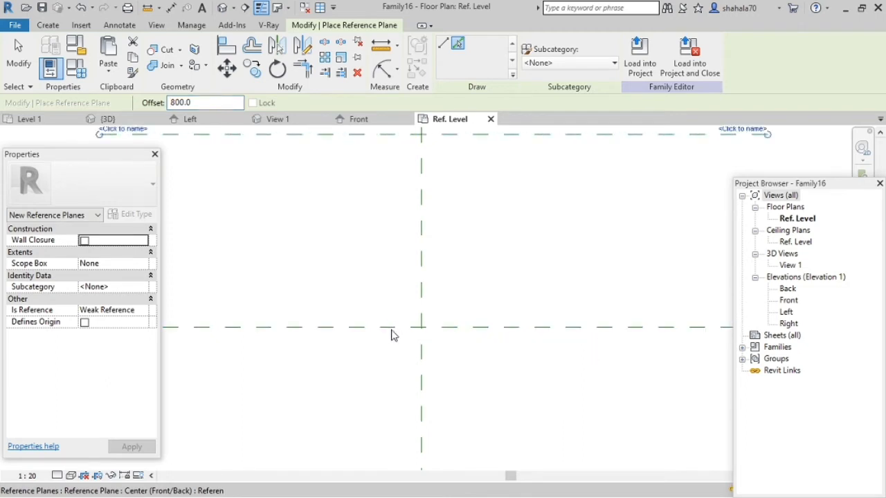
scroll(392, 334, "down", 3)
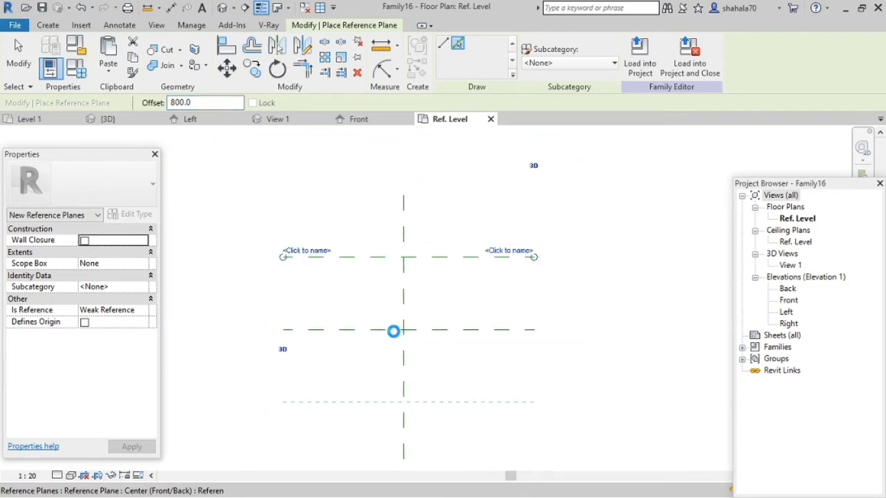
left_click(393, 331)
- Add reference planes offset 1000 mm on both sides of the Center (Left/Right) plane and finish placing planes
double_click(232, 101)
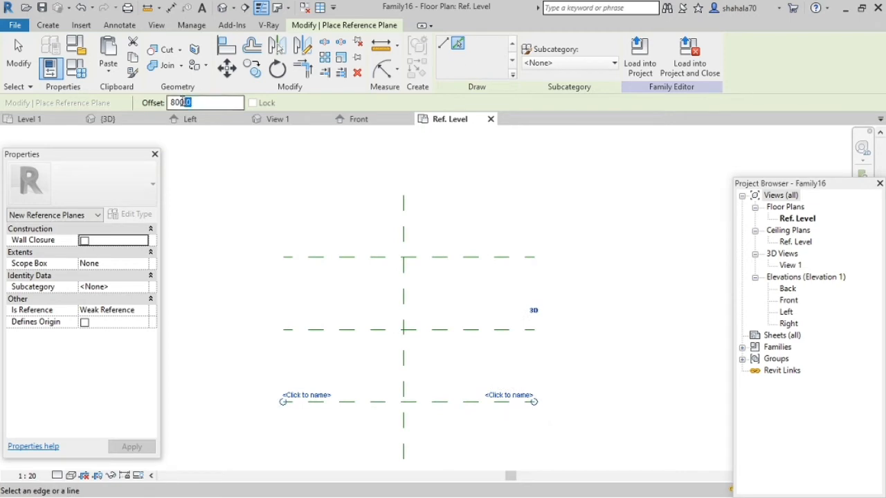
type("11")
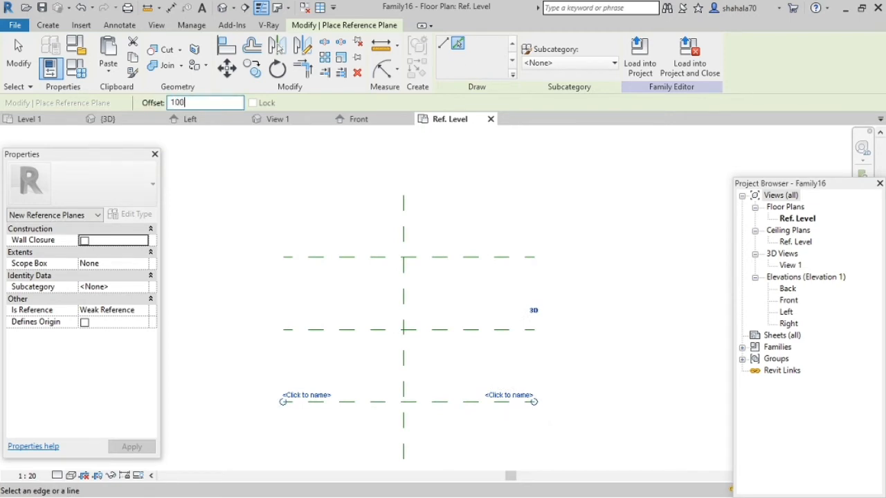
left_click(403, 307)
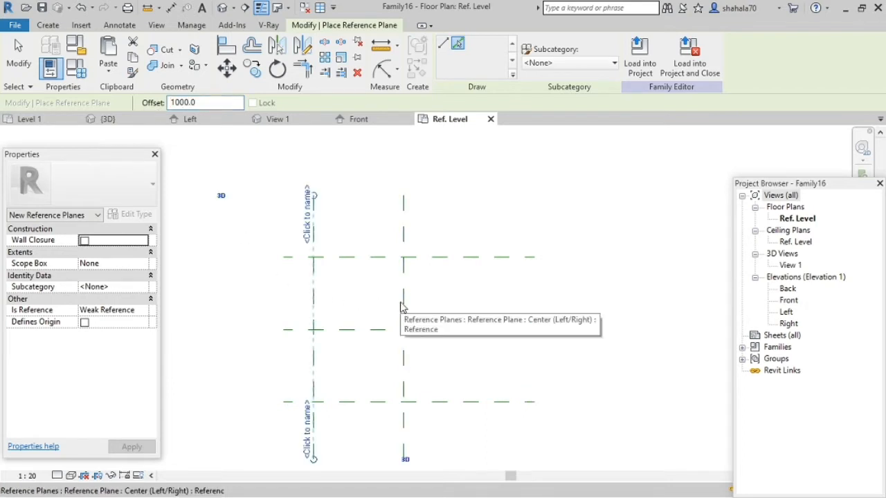
left_click(406, 305)
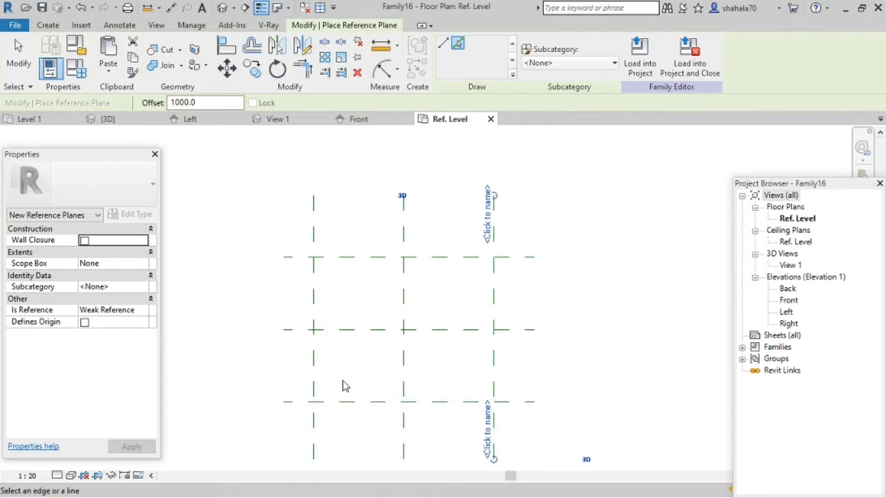
scroll(320, 345, "down", 2)
scroll(330, 371, "up", 3)
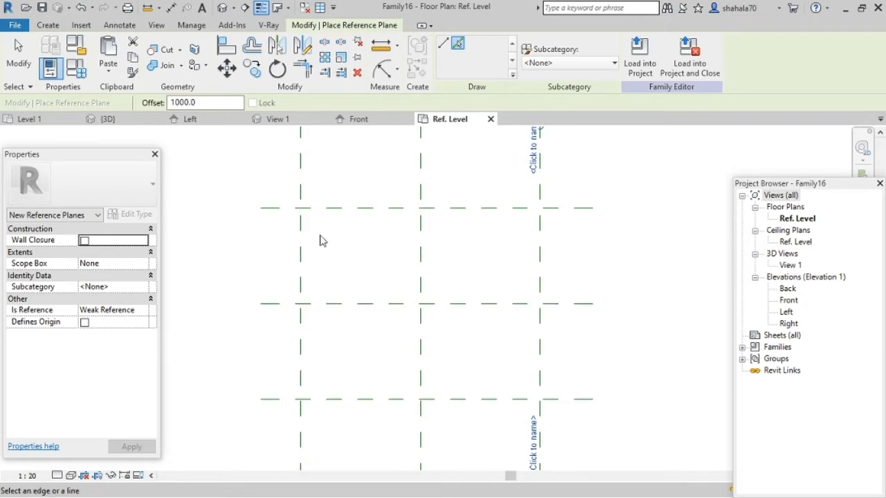
left_click(211, 101)
left_click_drag(211, 101, 163, 96)
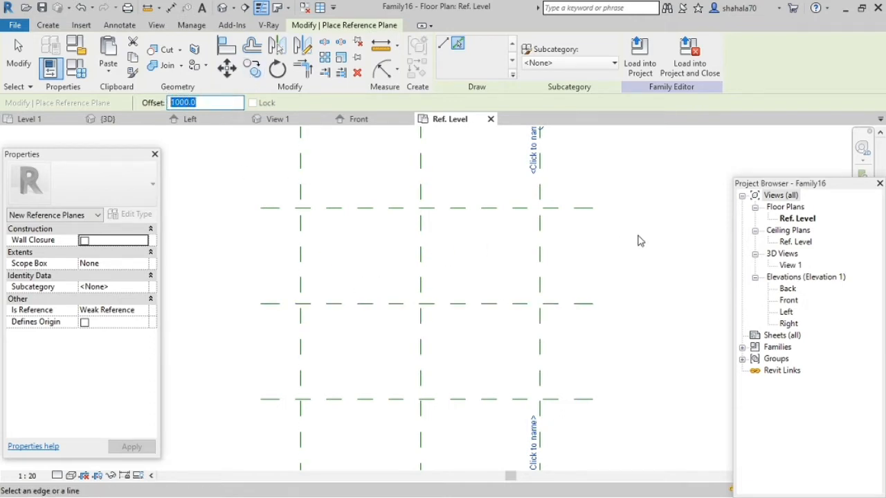
key("Escape")
key("Escape")
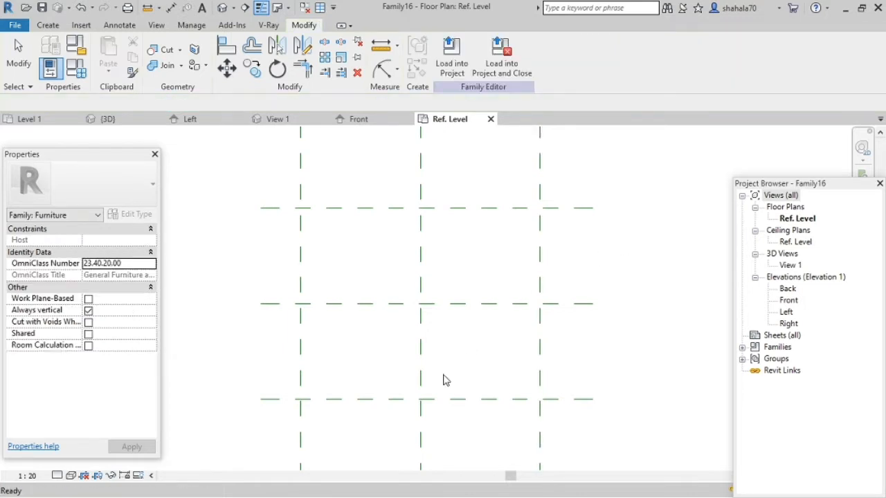
- Set the distance of the outer front and back reference planes from the Center (Front/Back) plane to 500 mm each
left_click(458, 400)
left_click(517, 353)
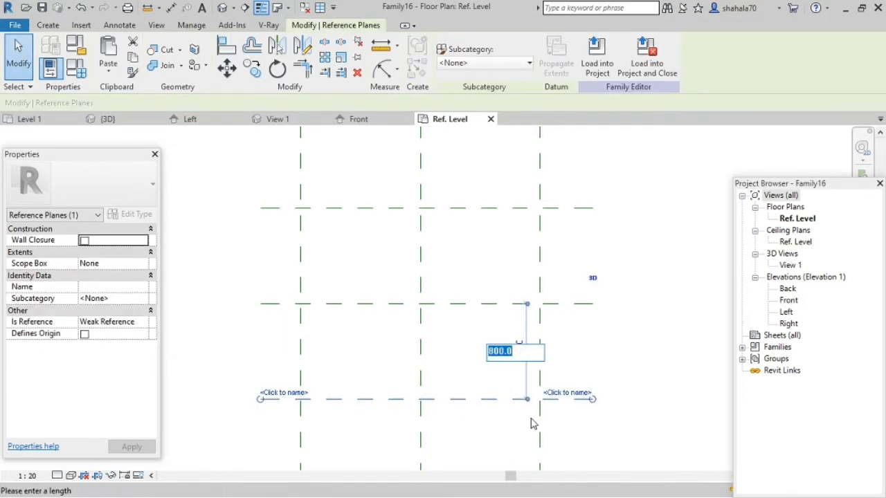
type("500")
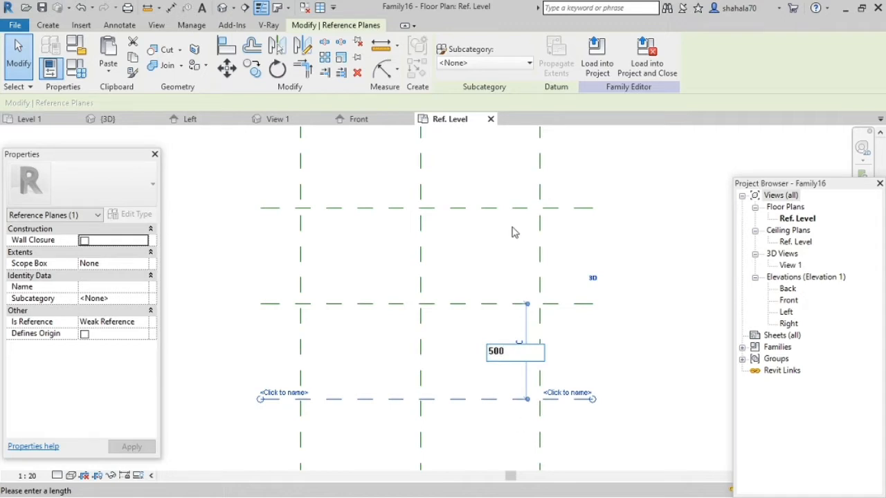
key("Return")
left_click(496, 208)
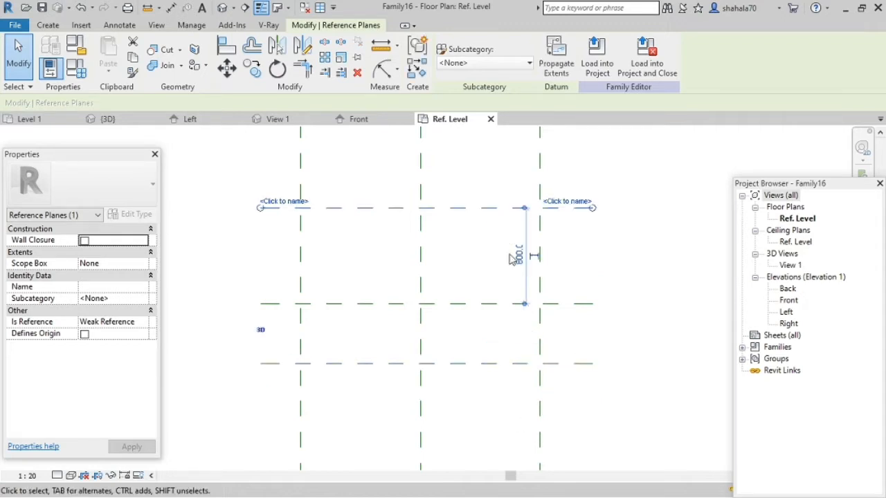
left_click(516, 257)
type("50")
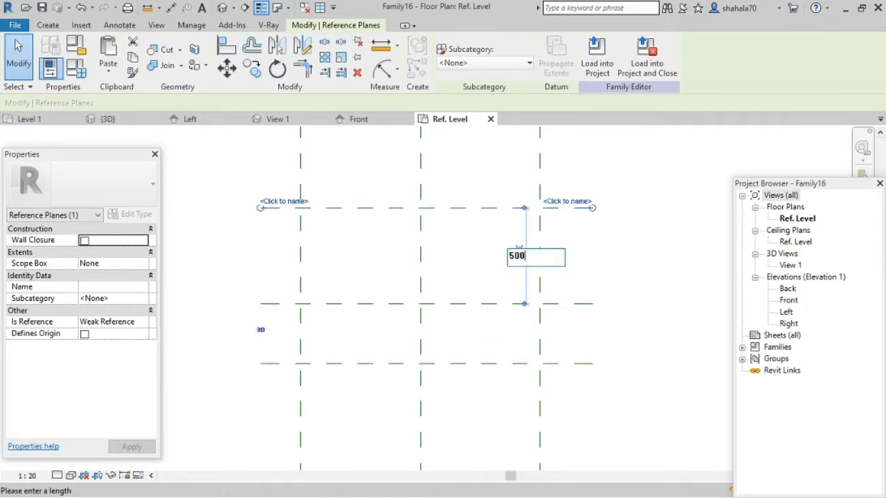
type("0")
key("Return")
left_click(614, 253)
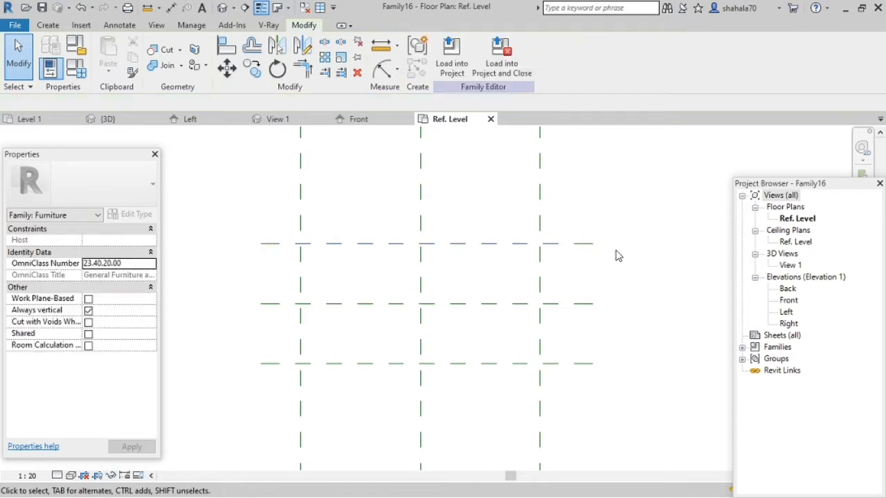
- Place a continuous aligned dimension across the three vertical reference planes, above the grid
scroll(512, 298, "up", 2)
scroll(495, 296, "down", 2)
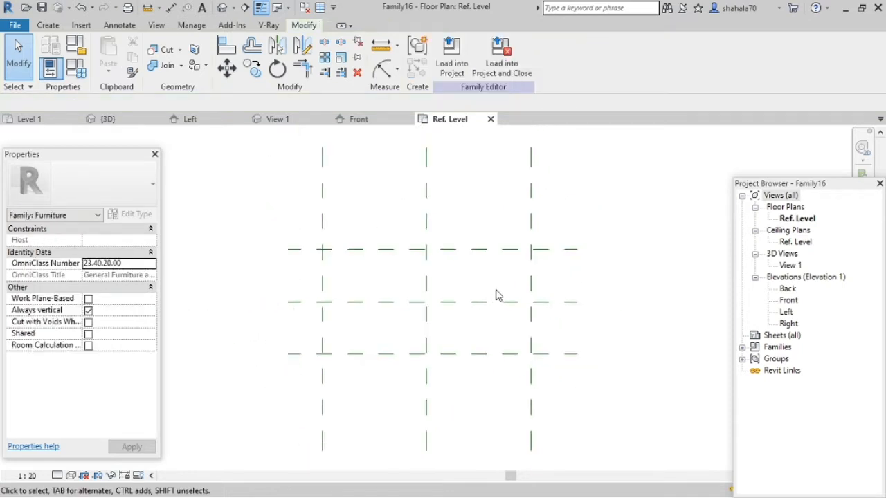
scroll(349, 268, "up", 1)
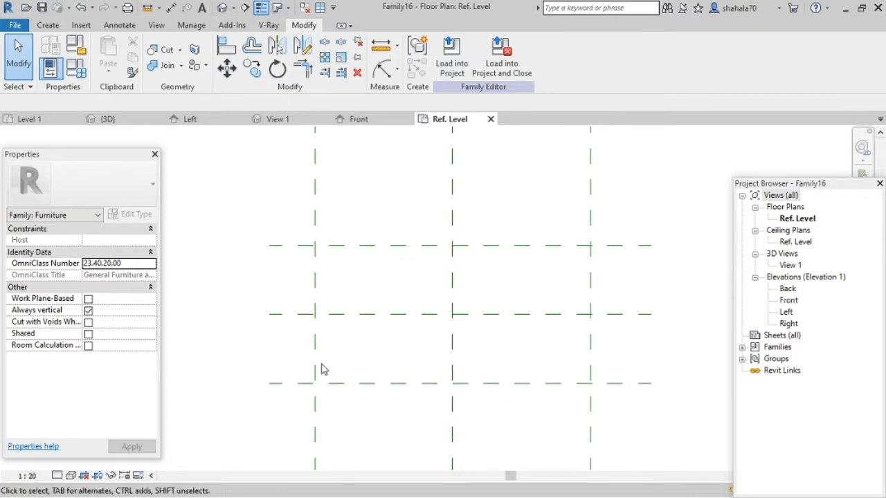
scroll(347, 340, "down", 1)
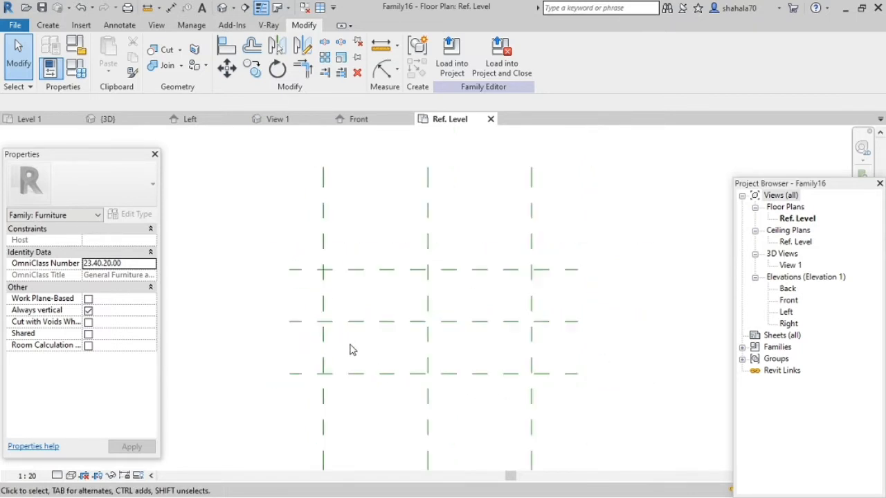
scroll(446, 258, "up", 1)
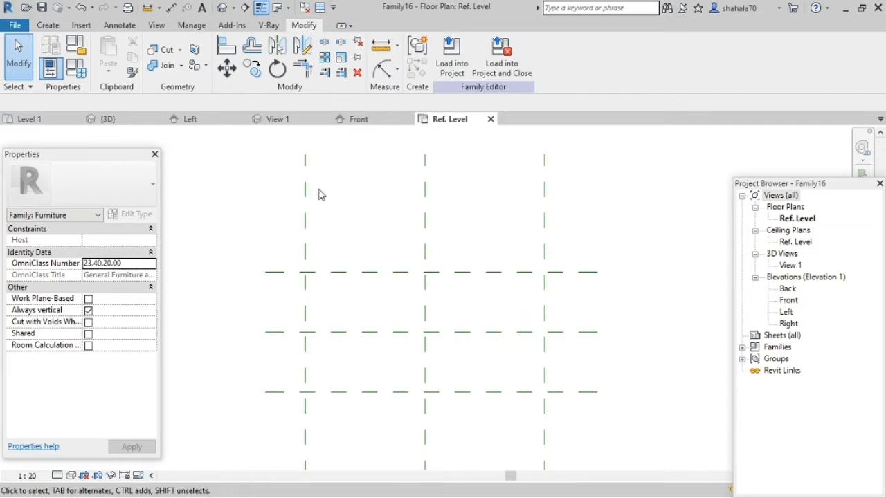
key("d")
key("i")
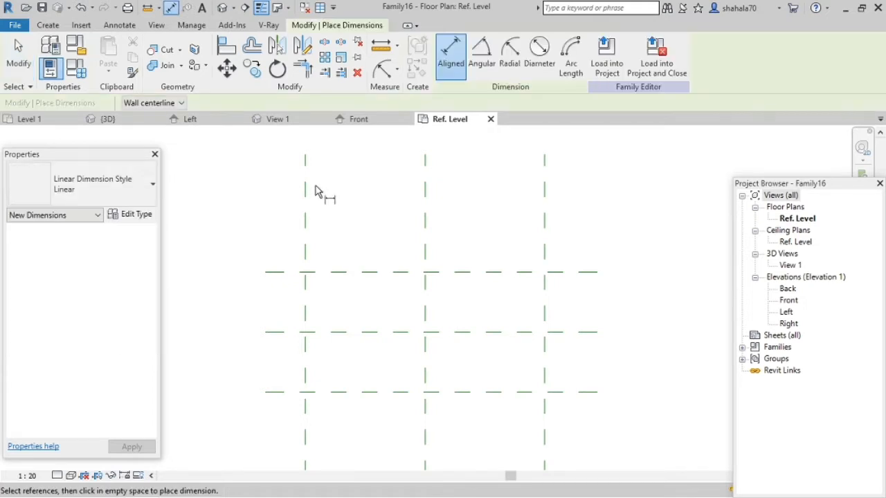
left_click(306, 220)
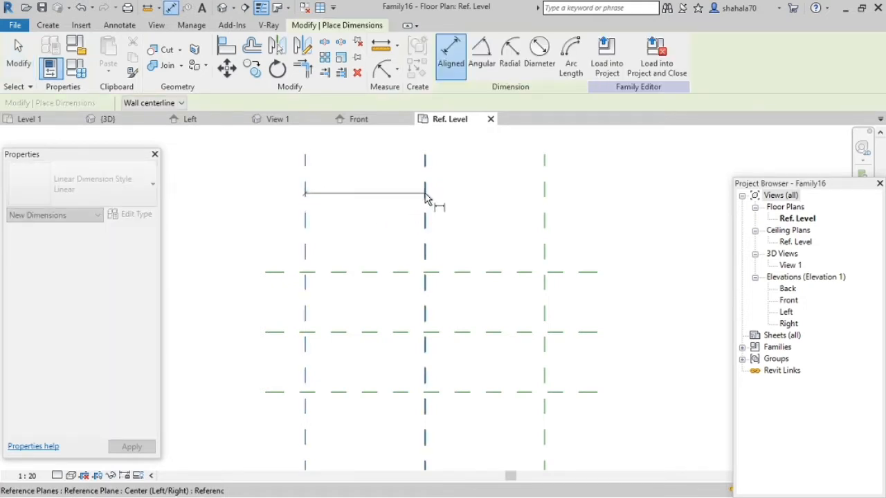
left_click(436, 201)
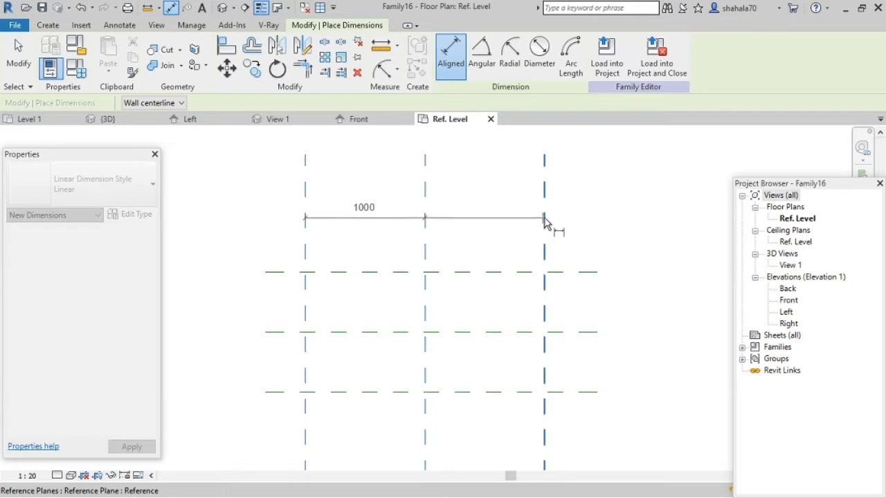
left_click(543, 219)
scroll(433, 291, "down", 1)
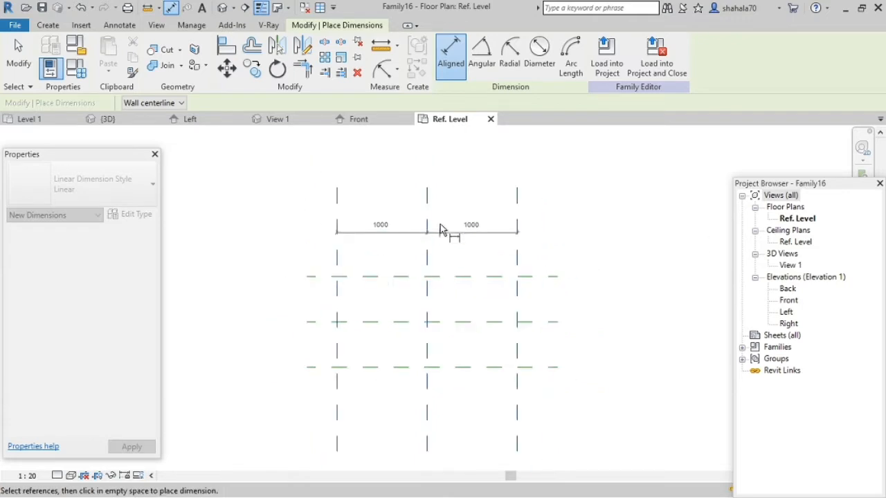
left_click(439, 167)
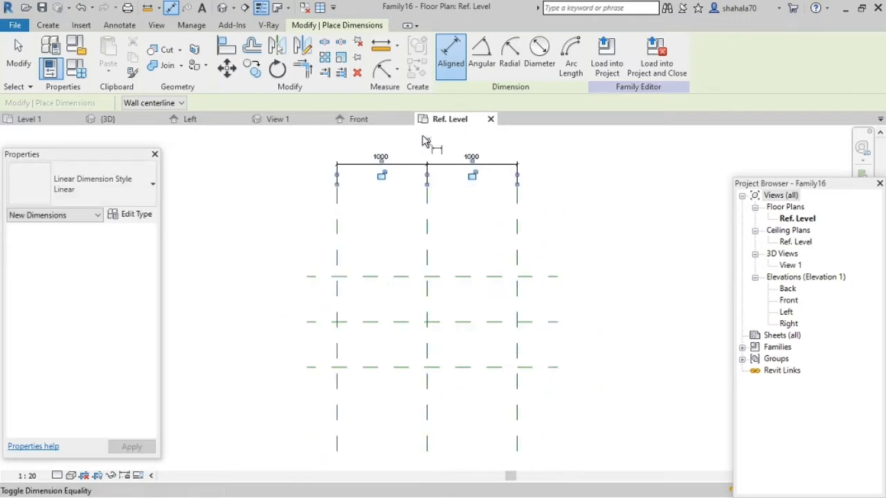
- Place a continuous aligned dimension across the three horizontal reference planes, beside the grid's left end
left_click(311, 278)
left_click(315, 321)
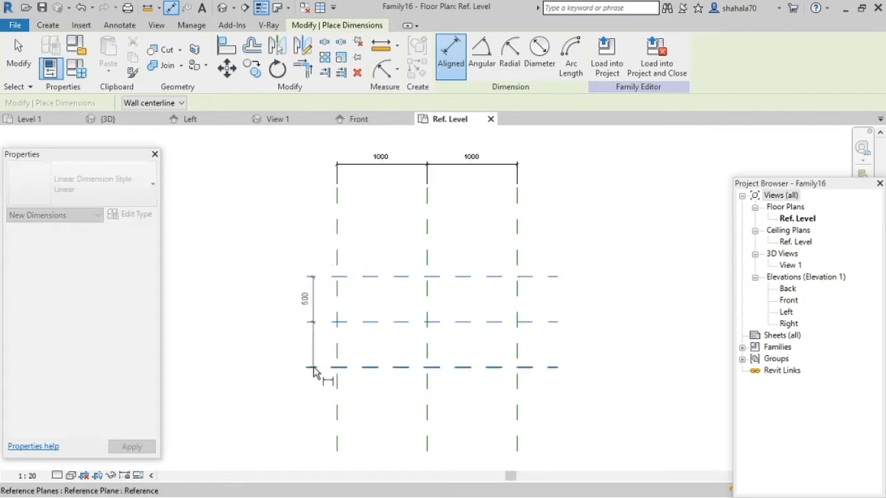
left_click(313, 367)
left_click(232, 318)
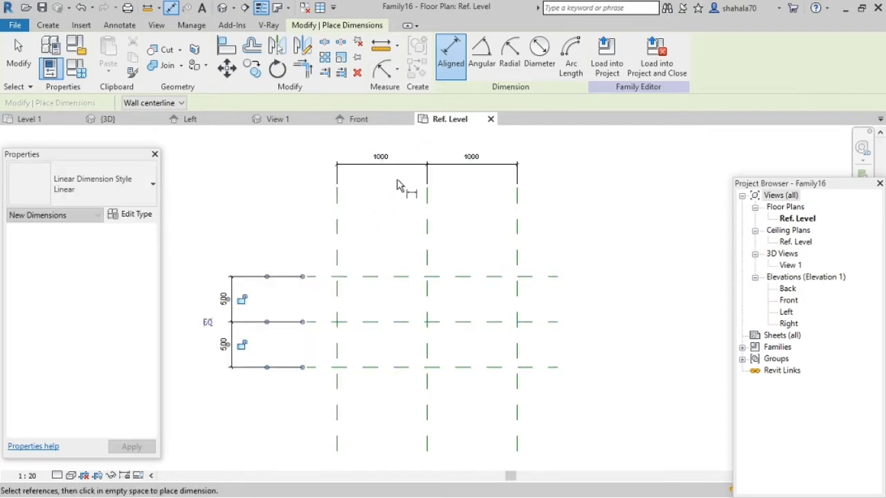
- Place an overall aligned dimension between the two outer vertical reference planes, above the existing dimension string
scroll(411, 191, "up", 3)
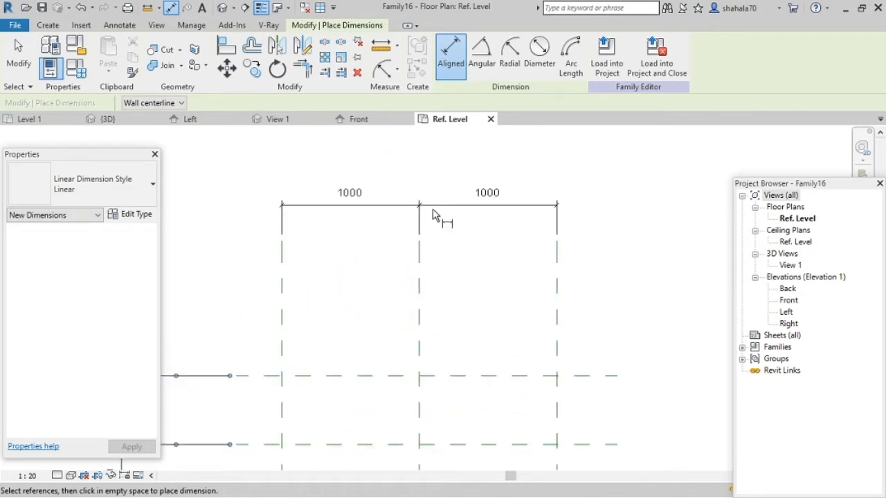
left_click(282, 267)
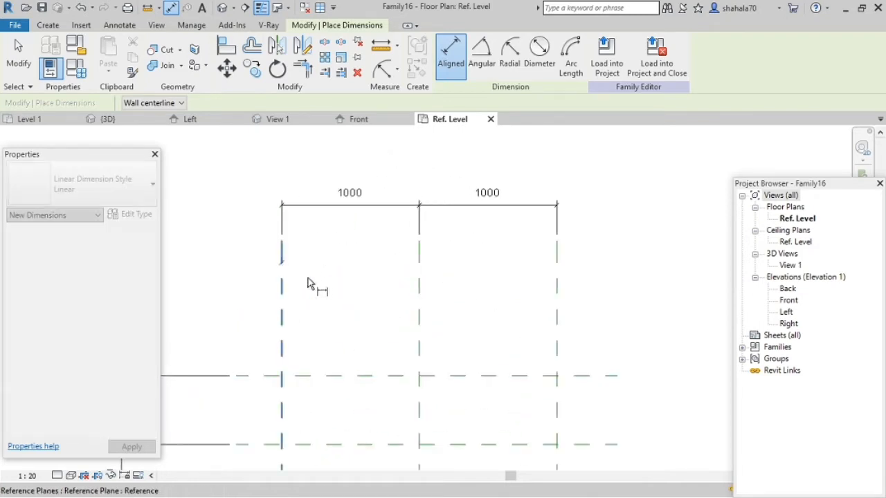
left_click(558, 336)
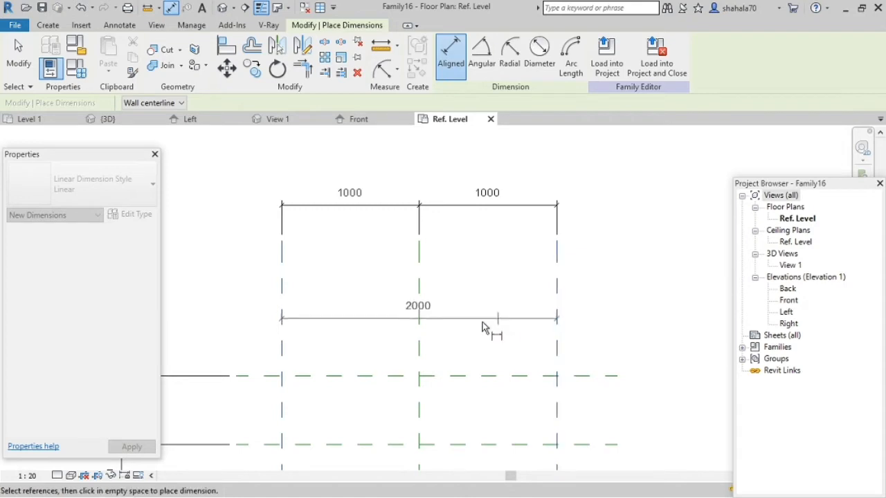
scroll(478, 325, "down", 2)
left_click(428, 200)
scroll(404, 208, "down", 2)
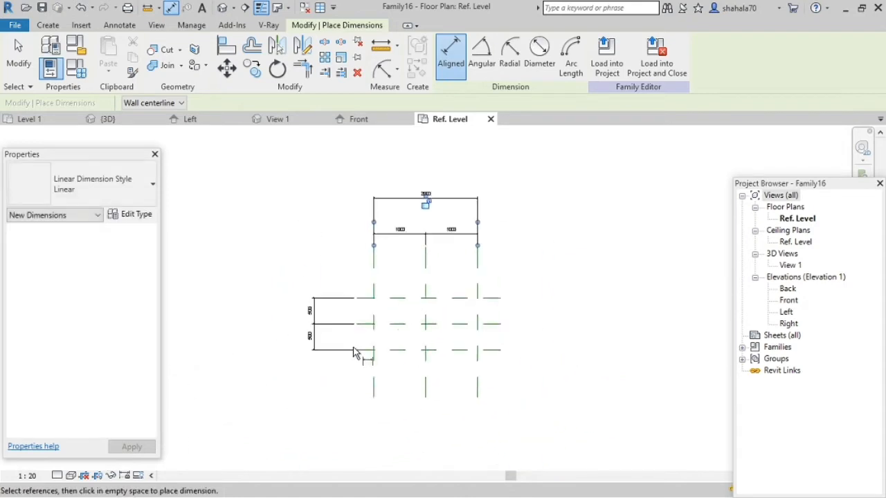
- Place an overall aligned dimension between the two outer horizontal reference planes, outside the existing dimension string, and finish dimensioning
scroll(352, 353, "up", 2)
left_click(366, 349)
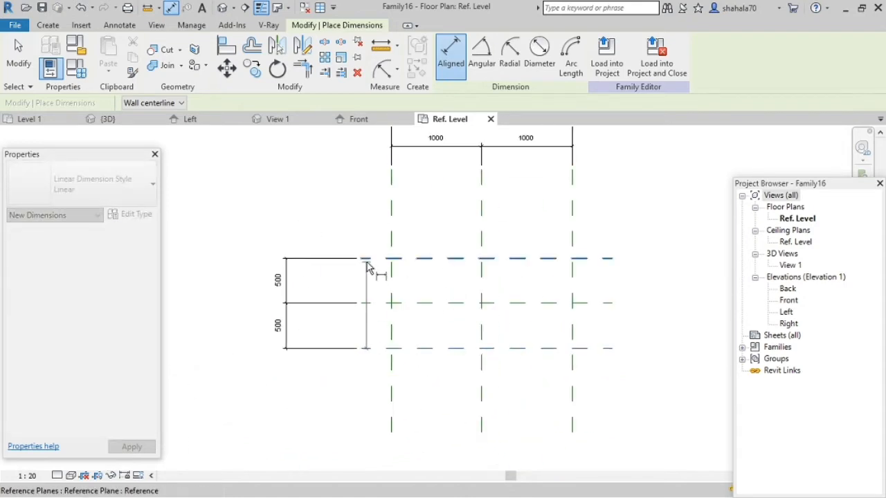
left_click(367, 268)
scroll(339, 298, "down", 2)
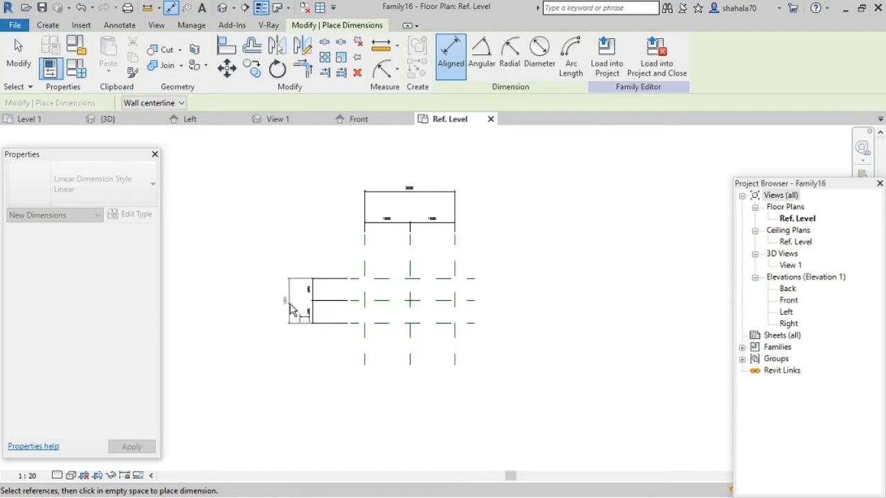
left_click(290, 310)
scroll(294, 310, "up", 2)
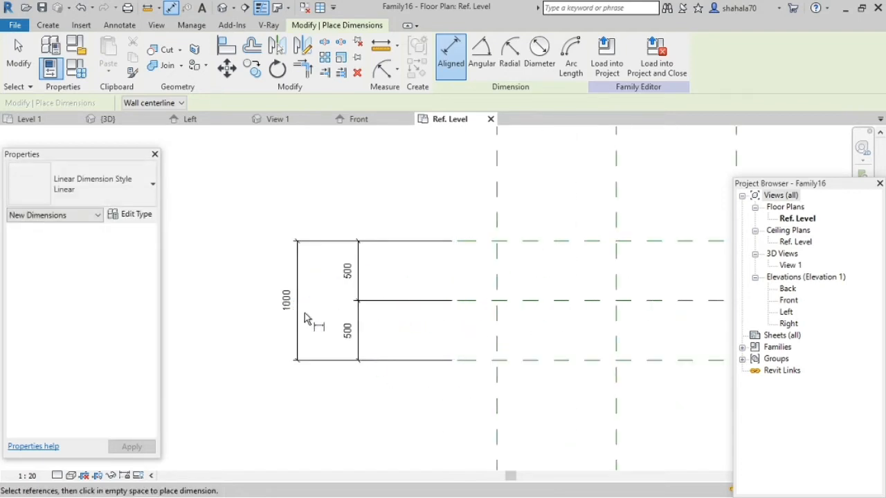
key("Escape")
- Apply the equality constraint to the continuous dimension across the three vertical reference planes
scroll(307, 318, "down", 2)
scroll(455, 212, "up", 2)
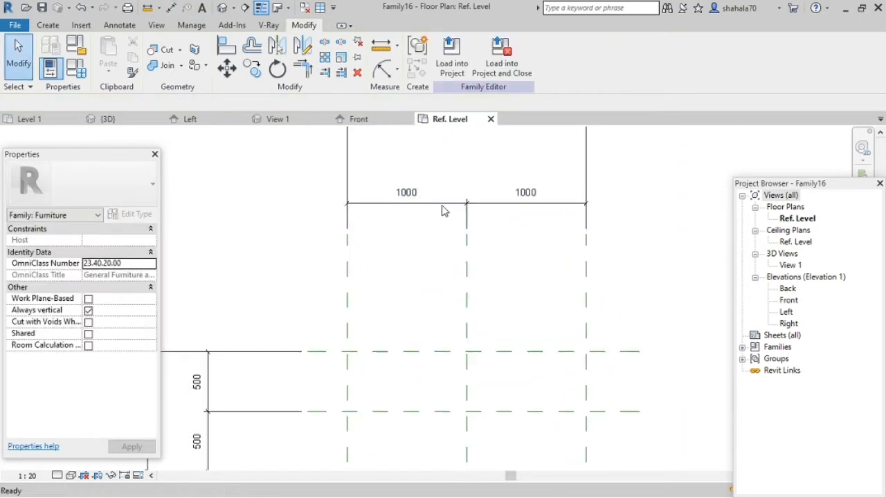
left_click(443, 205)
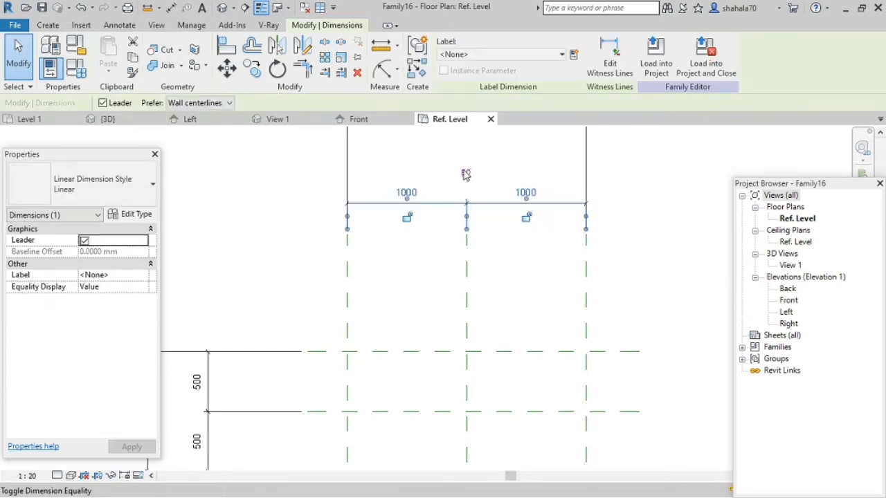
scroll(466, 174, "up", 4)
left_click(481, 190)
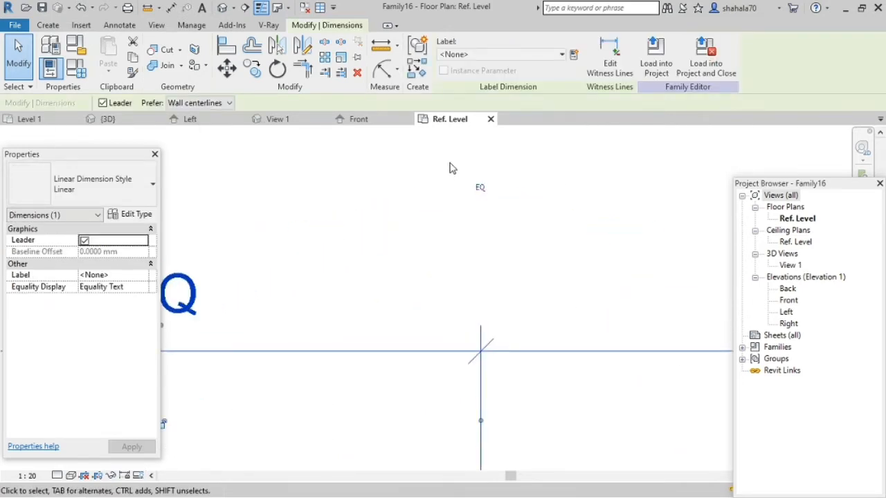
- Apply the equality constraint to the continuous dimension across the three horizontal reference planes and clear the selection
scroll(477, 194, "down", 4)
scroll(358, 313, "up", 4)
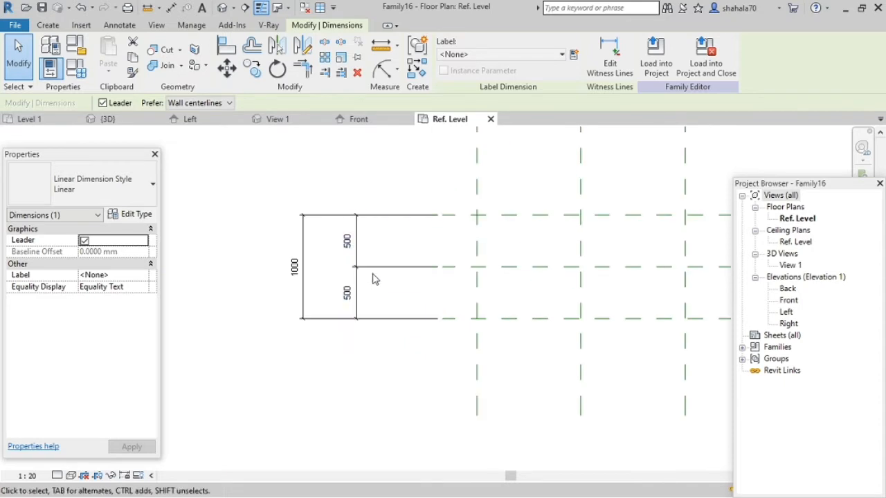
left_click(374, 261)
left_click(288, 259)
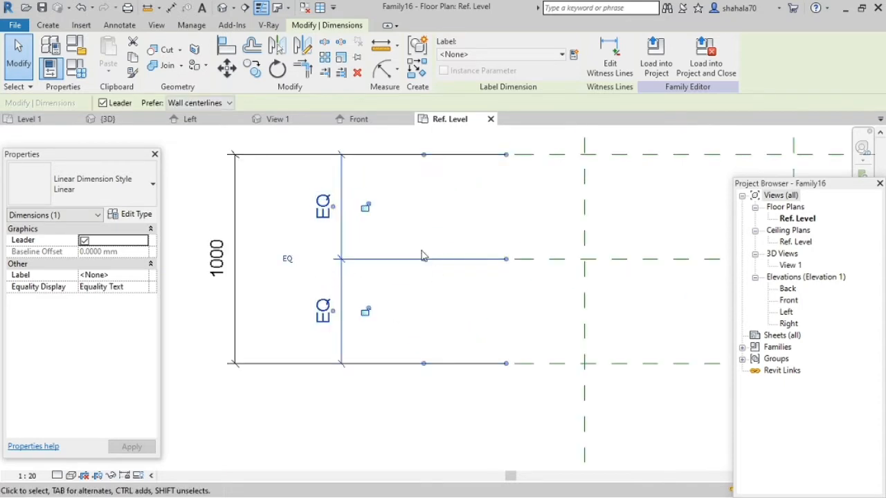
left_click(212, 303)
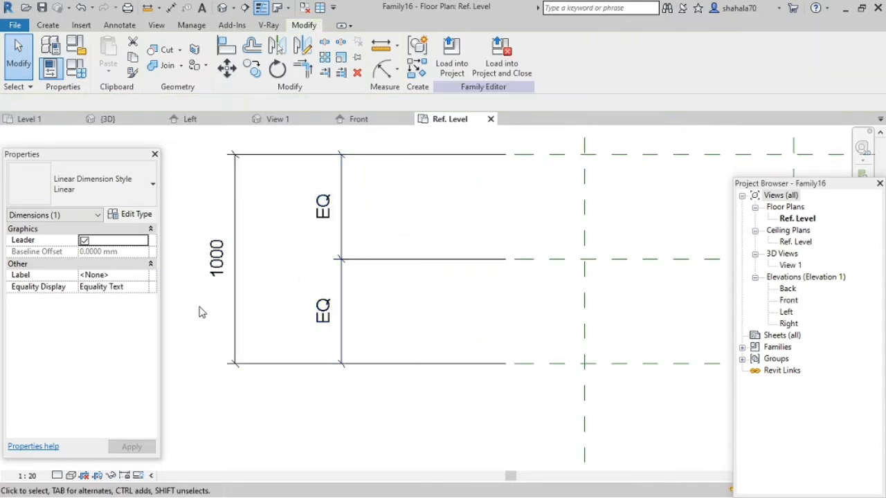
- Label the overall dimension between the outer vertical planes with a new family type parameter named Length
scroll(355, 339, "down", 5)
scroll(367, 333, "up", 3)
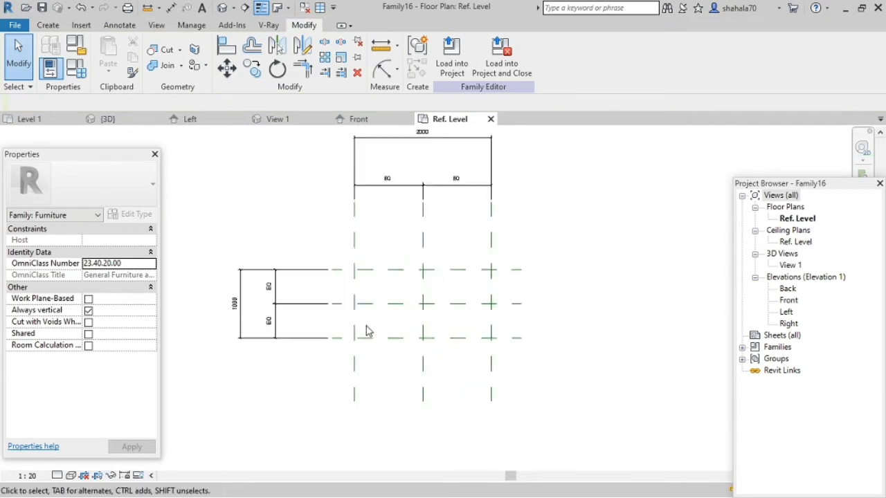
scroll(366, 330, "down", 2)
scroll(385, 198, "up", 4)
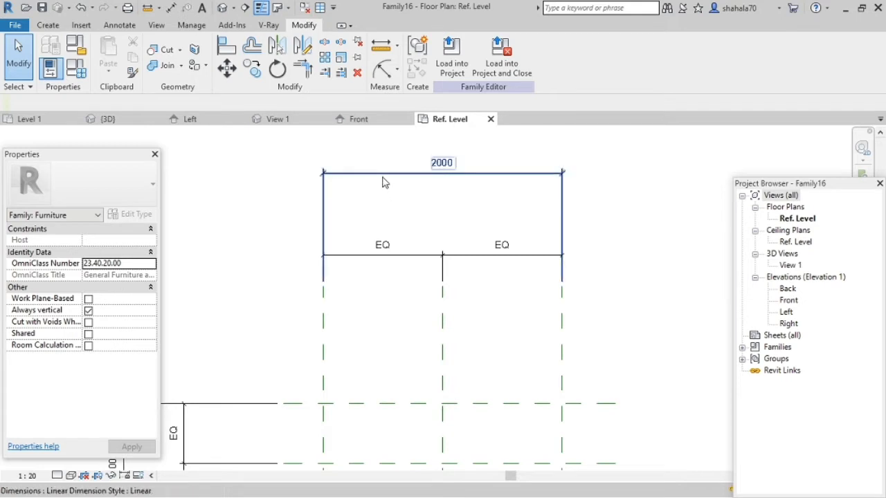
left_click(382, 181)
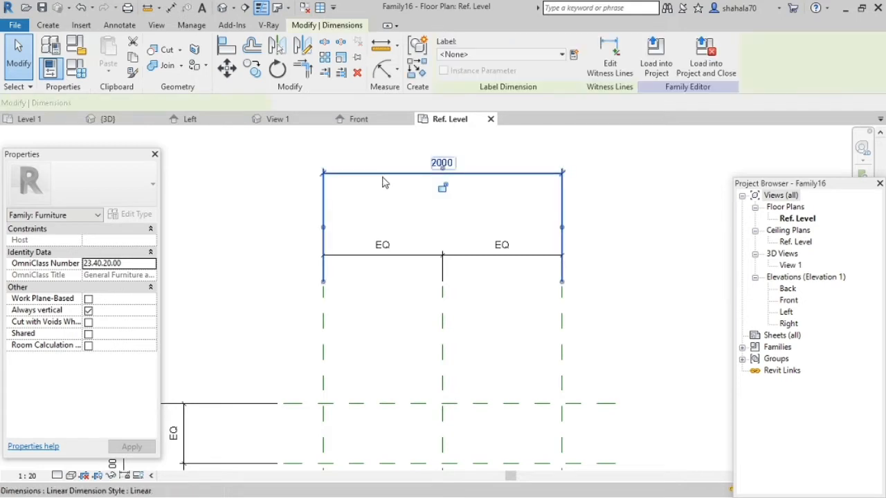
left_click(573, 54)
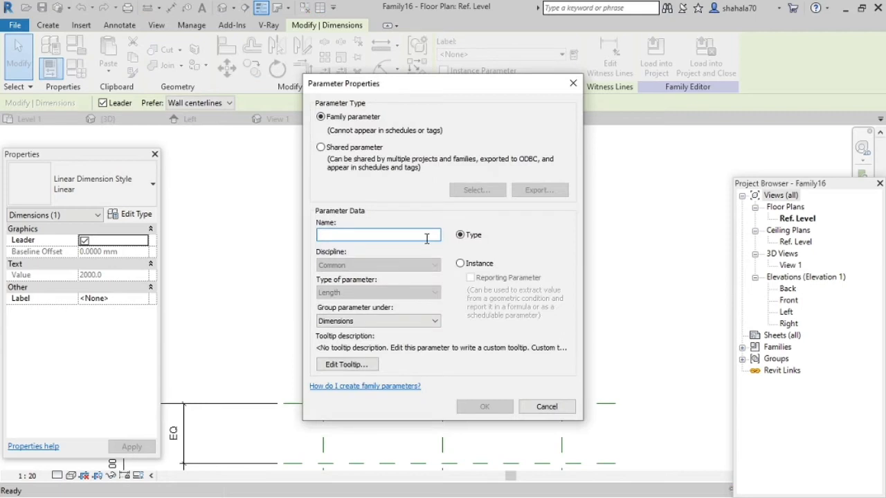
type("Length")
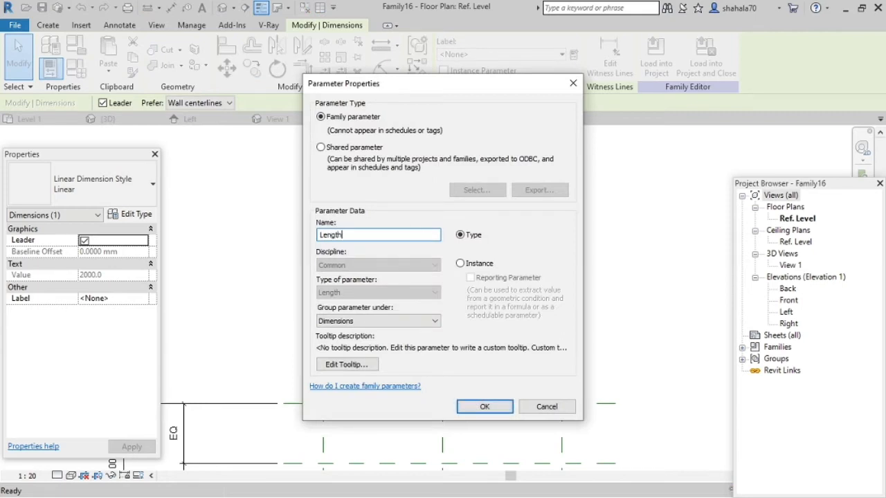
left_click(485, 406)
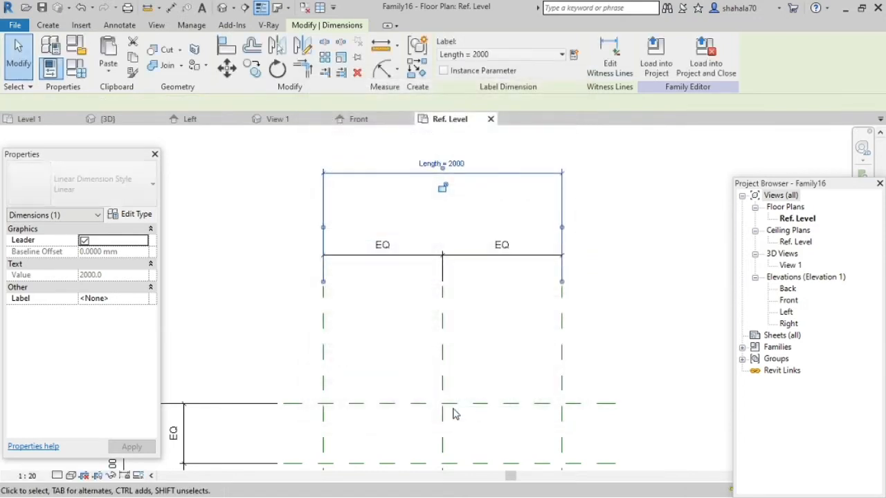
- Label the overall dimension between the outer horizontal planes with a new family type parameter named Width
scroll(361, 232, "down", 1)
scroll(257, 381, "up", 2)
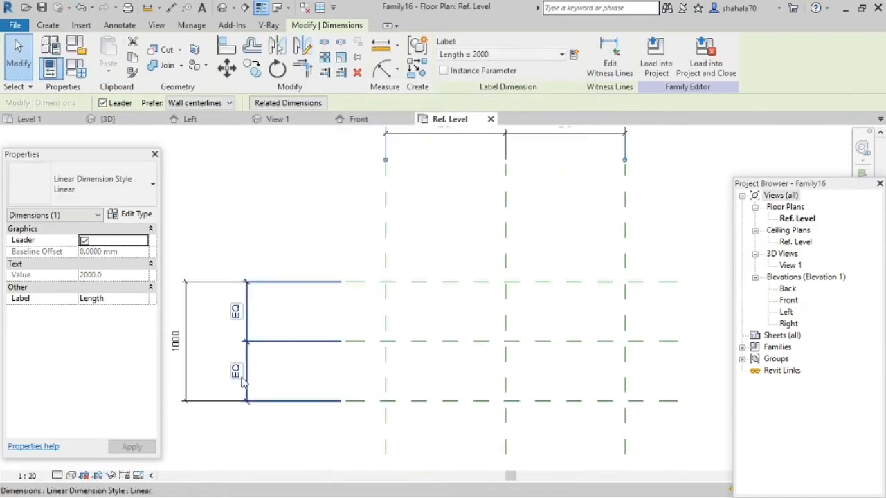
left_click(187, 337)
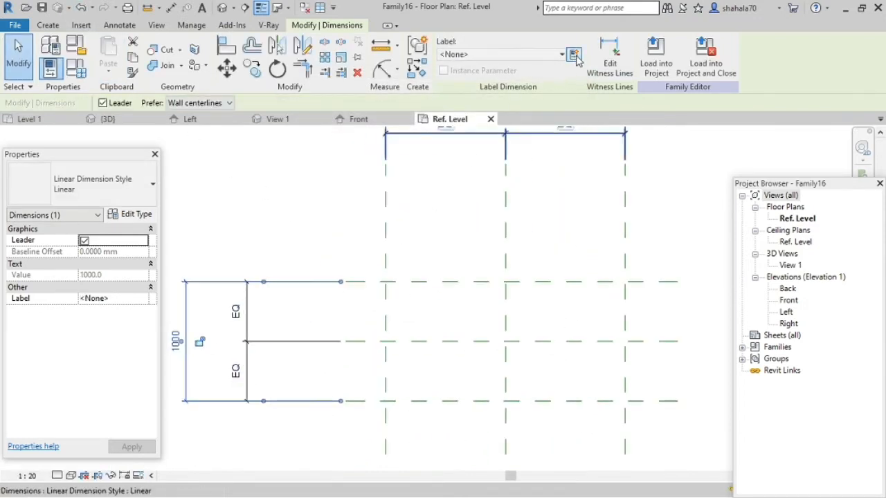
left_click(574, 55)
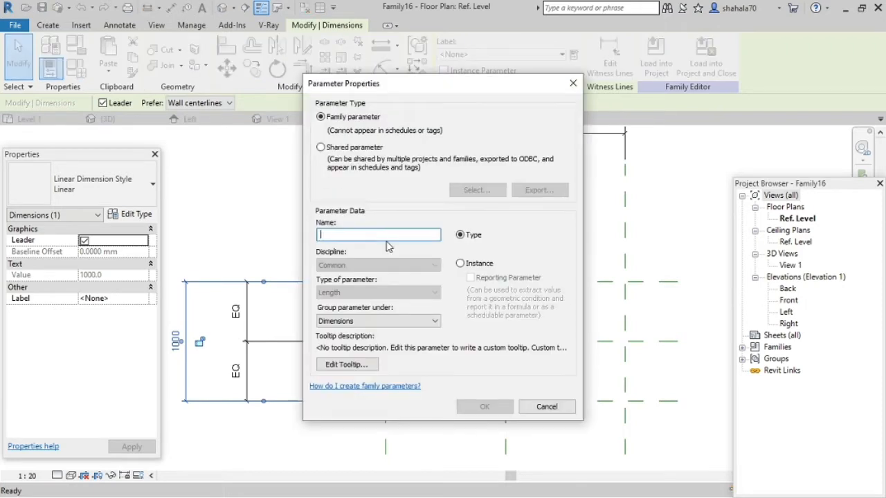
type("Width")
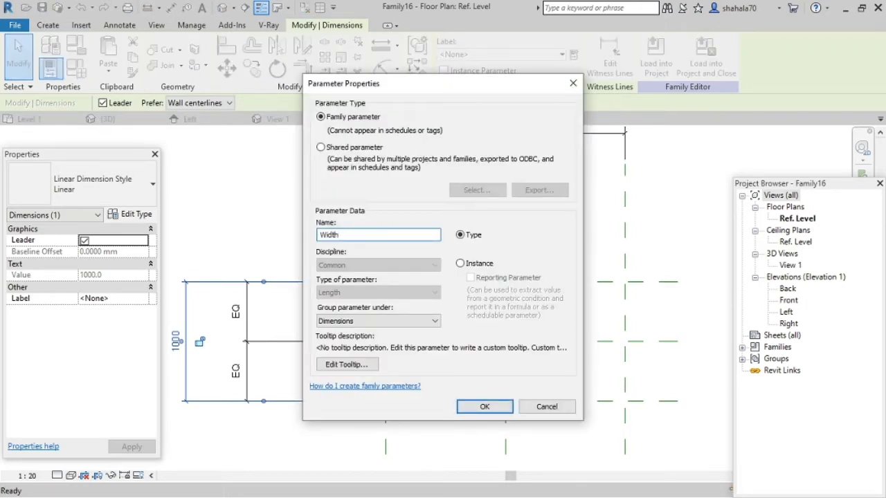
left_click(484, 406)
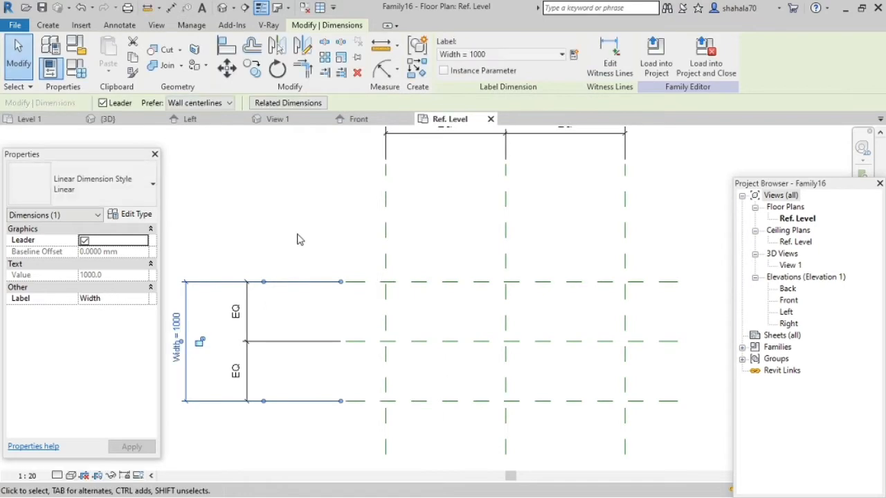
- Review the Length and Width labels and the equality dimensions around the reference plane grid
scroll(300, 239, "down", 2)
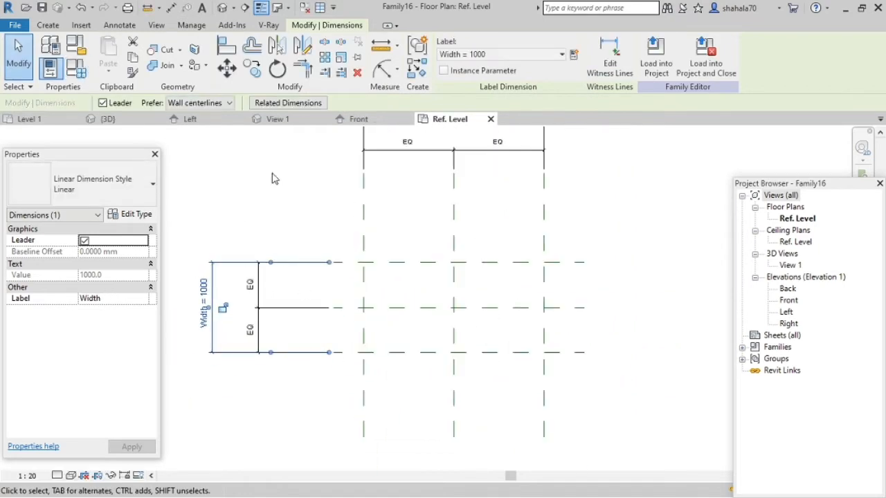
scroll(537, 313, "down", 3)
scroll(367, 333, "up", 3)
scroll(365, 334, "down", 1)
scroll(567, 198, "up", 1)
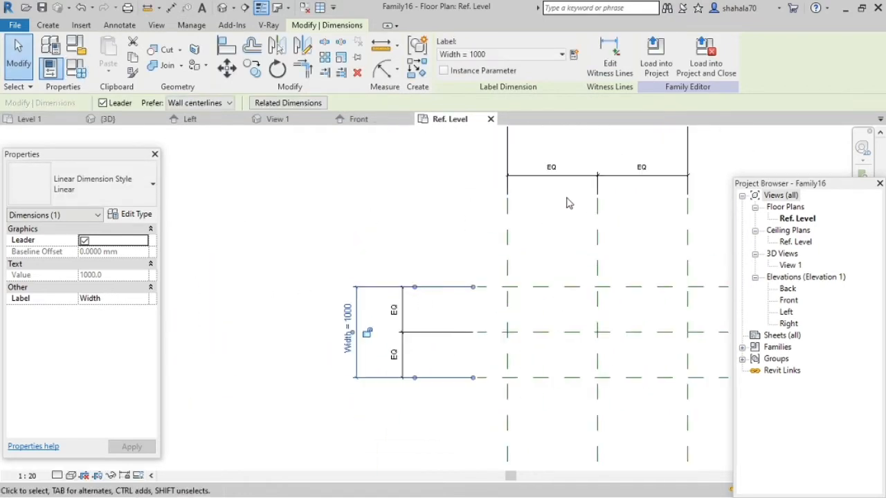
scroll(325, 307, "down", 2)
scroll(318, 306, "up", 2)
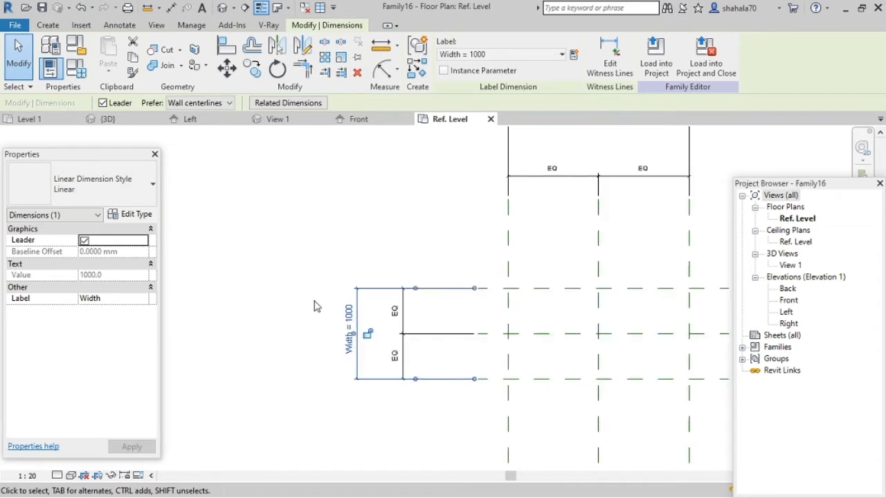
scroll(319, 308, "down", 2)
scroll(379, 270, "down", 1)
scroll(357, 161, "up", 1)
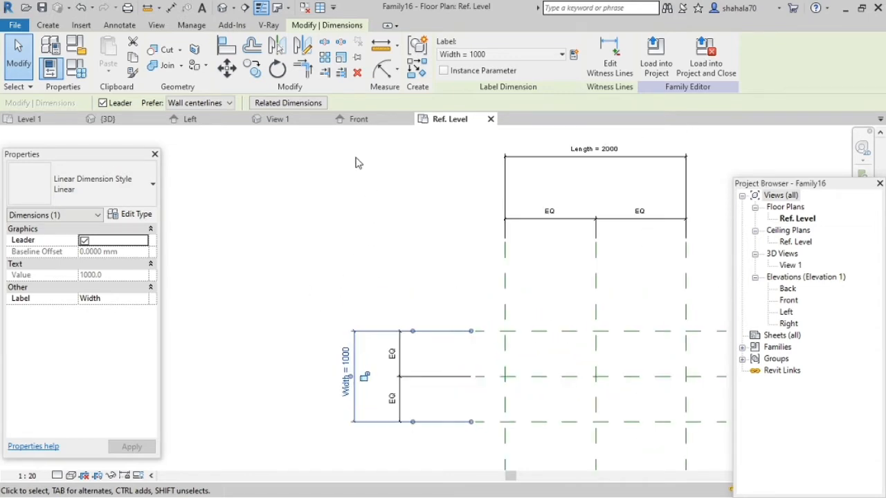
- Flex the grid in Family Types by setting Length to 3000 and Width to 2000, and apply the values
left_click(77, 69)
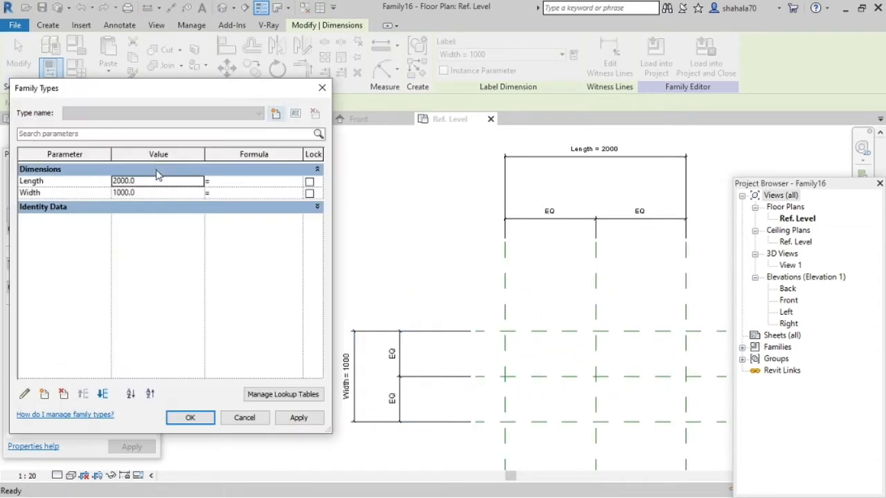
left_click(156, 181)
type("3")
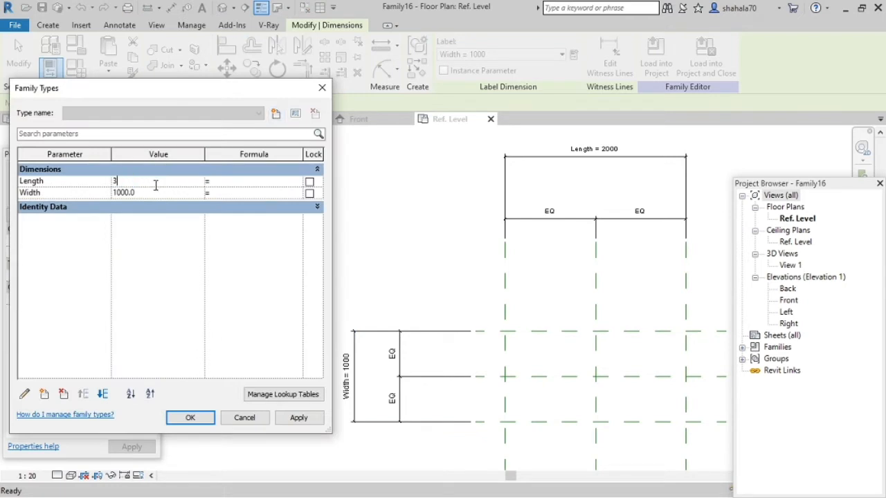
left_click(148, 191)
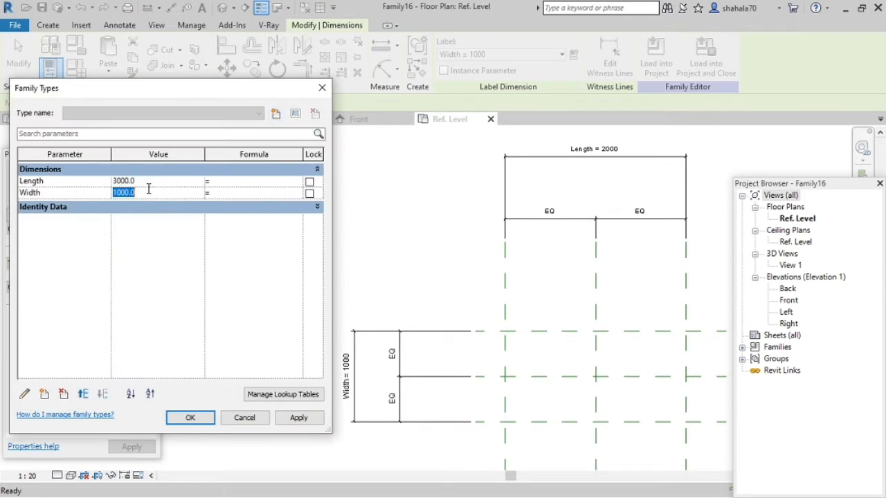
type("2")
left_click(298, 417)
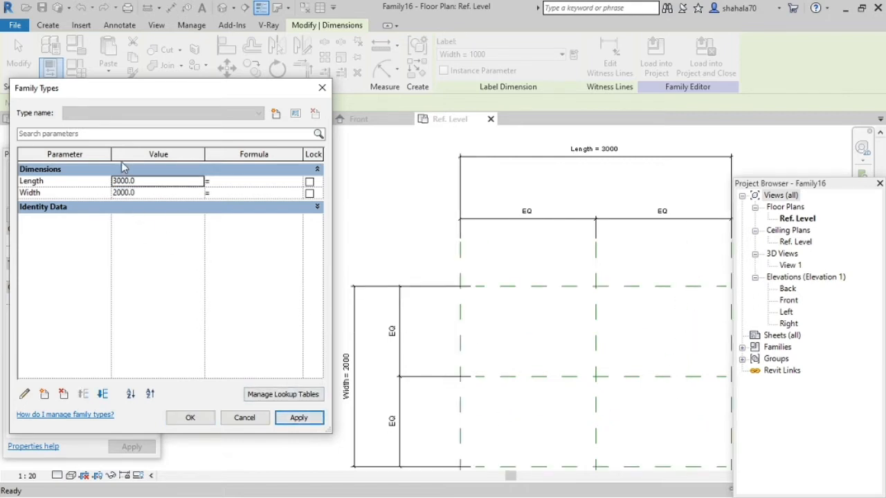
- Set Width to 1000 and Length to 2000 in Family Types, apply the values and close the dialog
left_click(148, 192)
type("10")
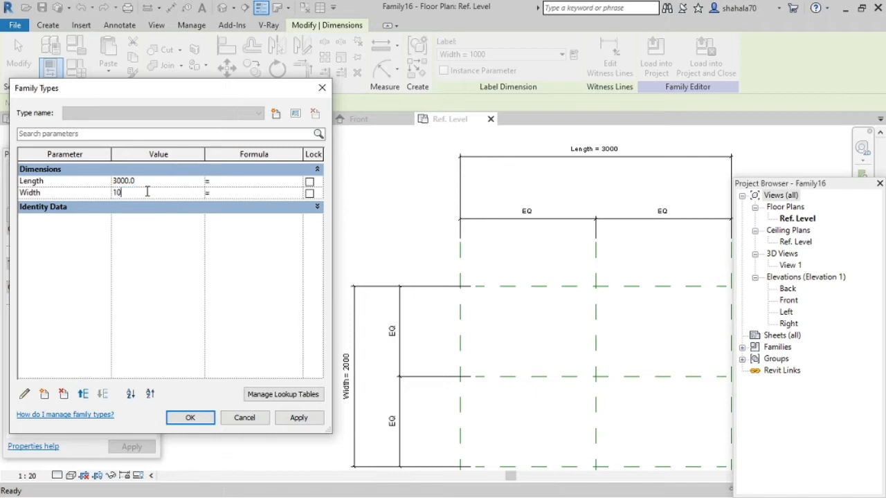
left_click(168, 181)
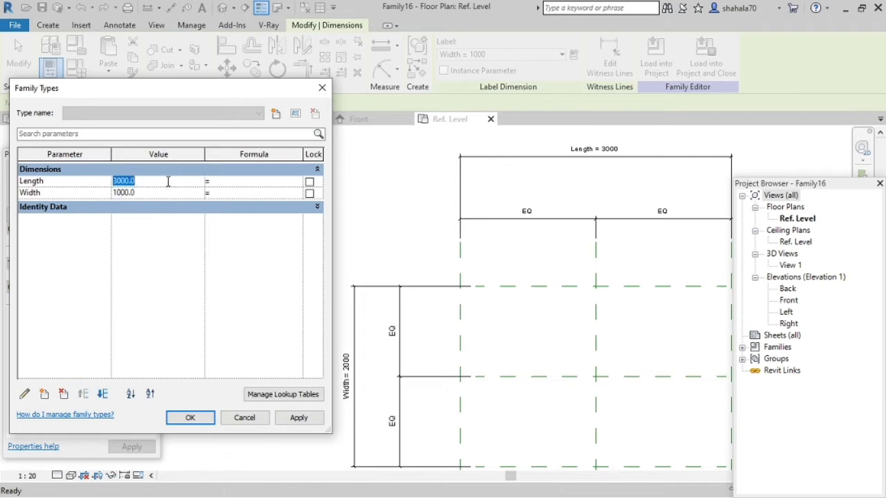
type("2000")
left_click(283, 422)
left_click(190, 417)
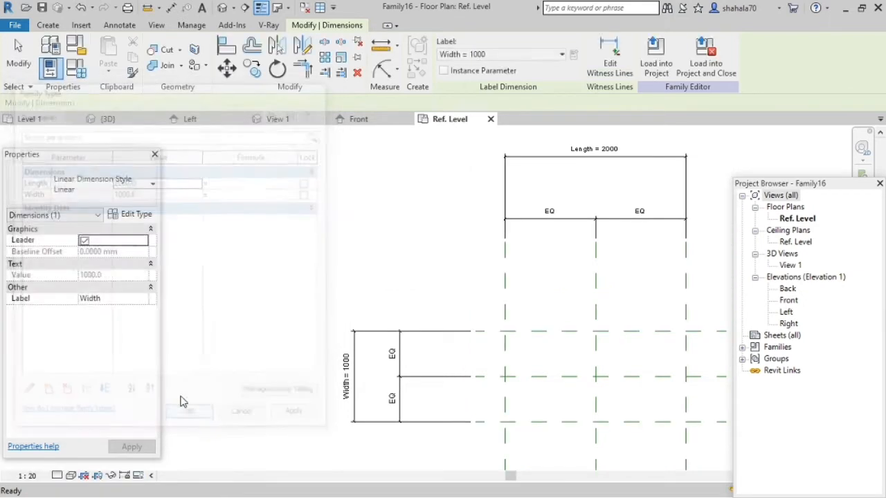
- Add reference planes offset 30 mm inward from the grid's upper horizontal and left vertical outer planes, picking the existing planes
scroll(224, 392, "down", 2)
scroll(344, 392, "up", 3)
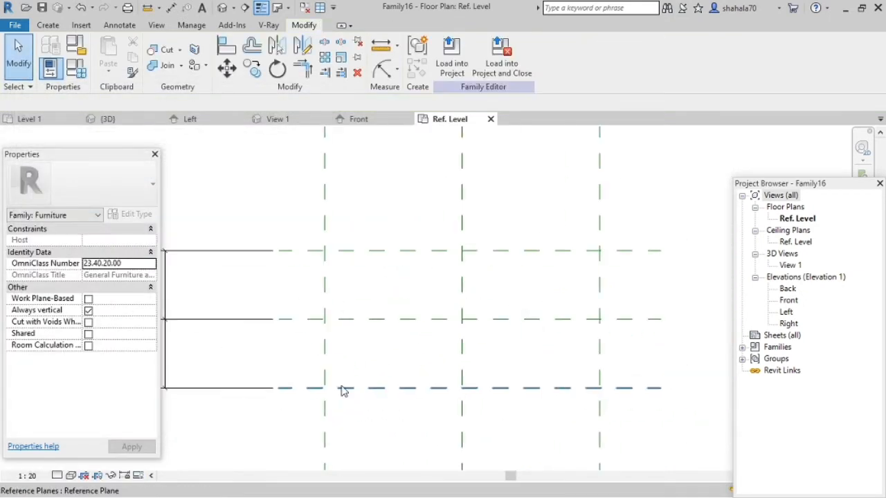
scroll(342, 389, "down", 3)
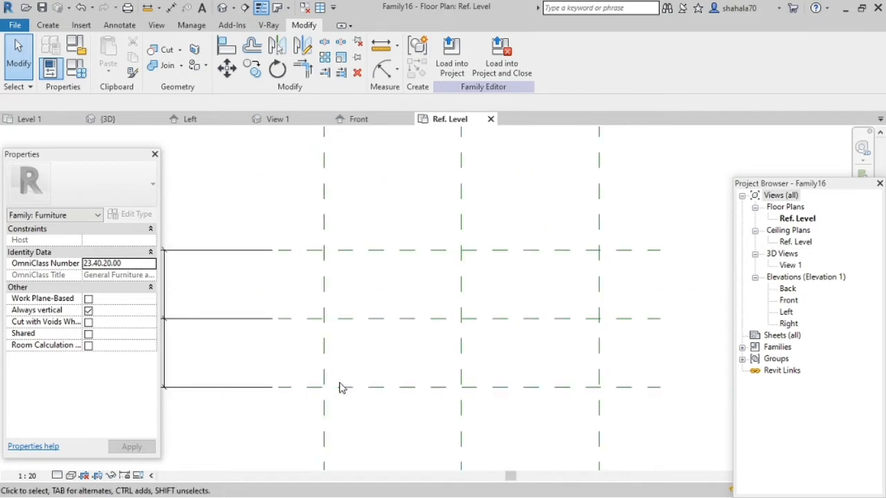
scroll(451, 374, "up", 3)
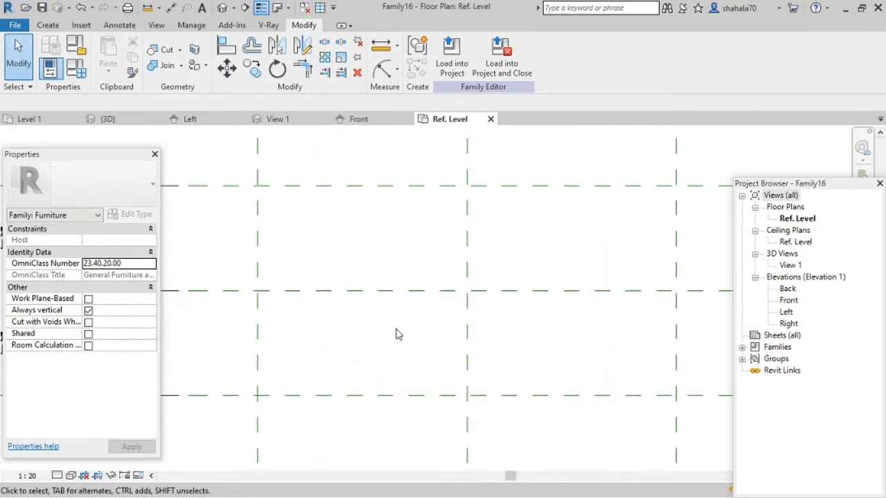
left_click(49, 25)
left_click(686, 68)
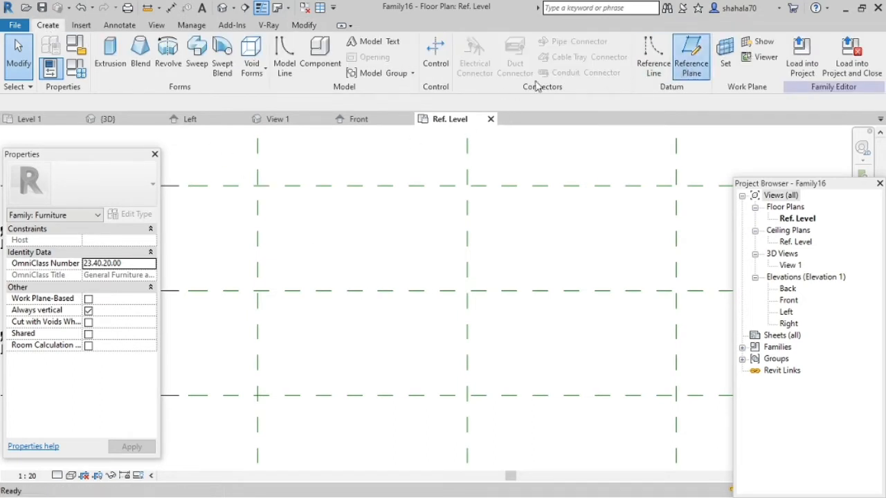
left_click(457, 46)
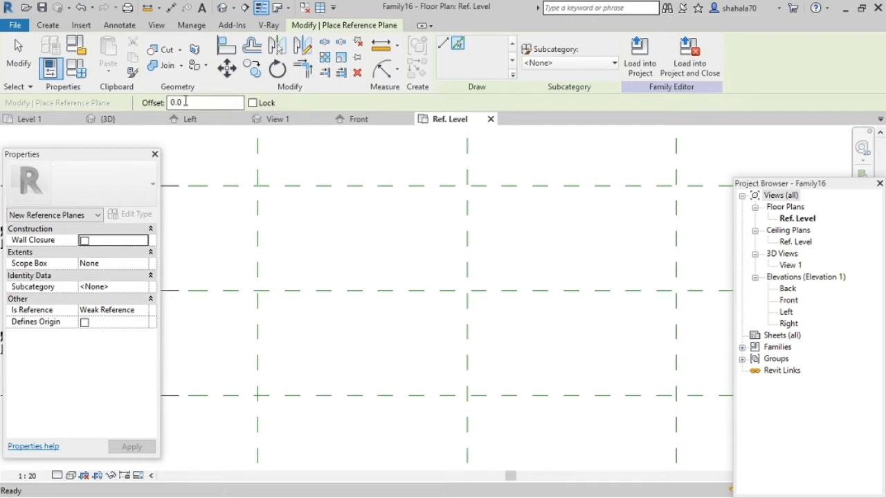
double_click(174, 102)
type("30")
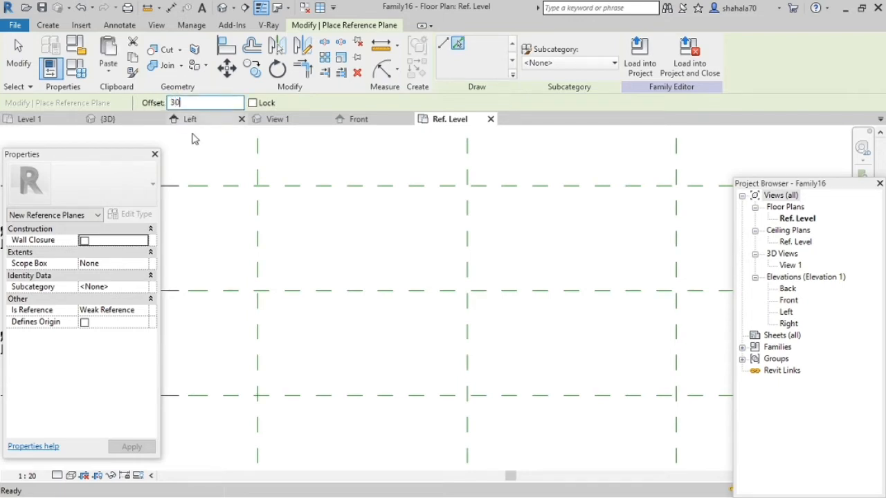
left_click(274, 191)
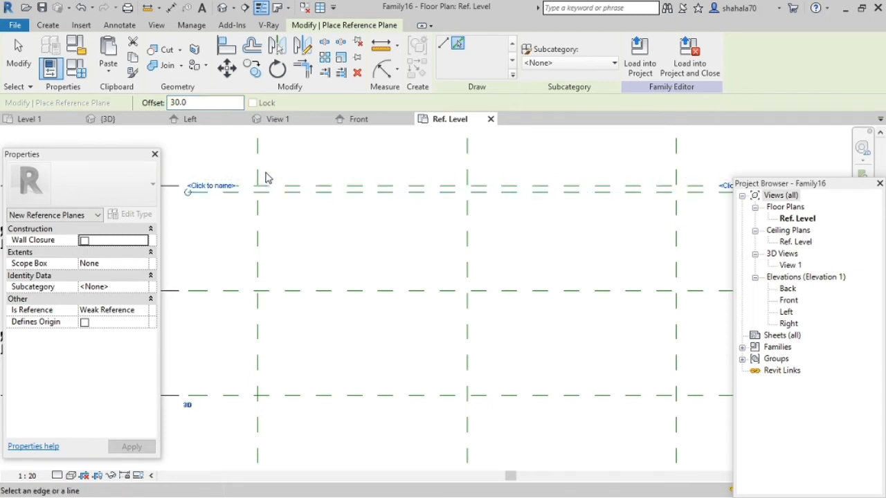
left_click(259, 166)
scroll(281, 227, "down", 3)
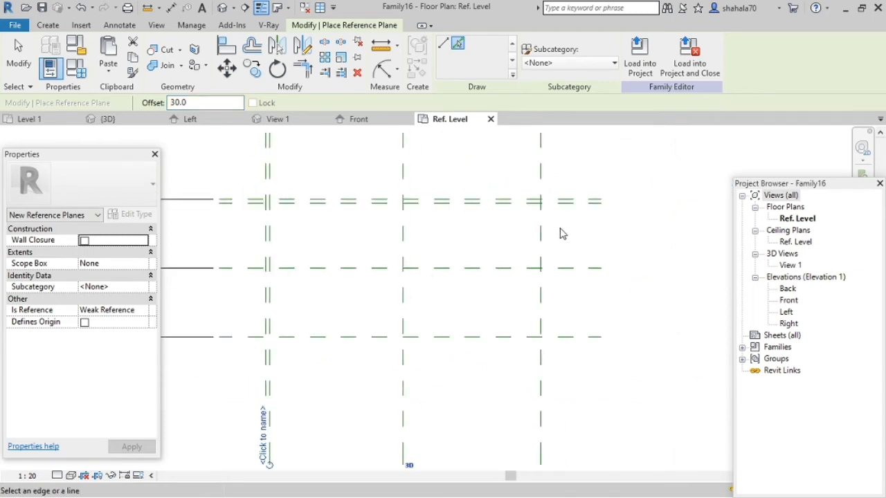
- Add matching 30 mm inward offset reference planes at the right vertical and lower horizontal outer planes, and finish the command
scroll(560, 229, "up", 5)
left_click(524, 233)
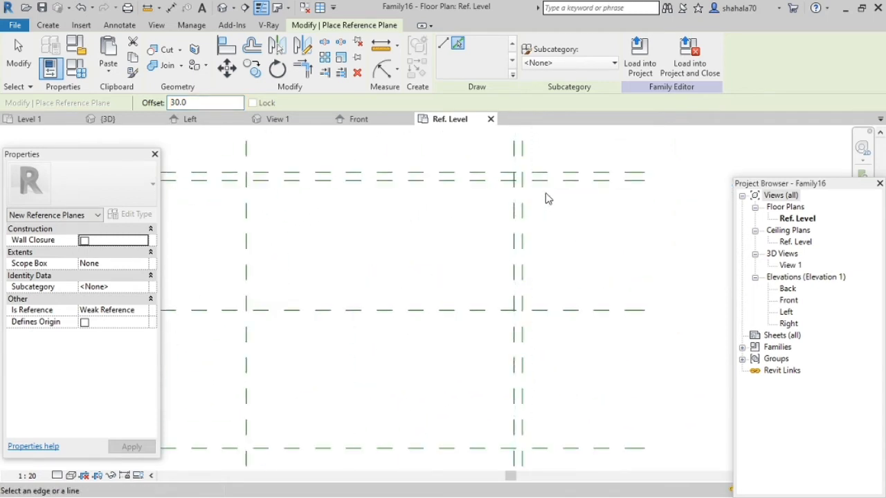
scroll(519, 203, "down", 3)
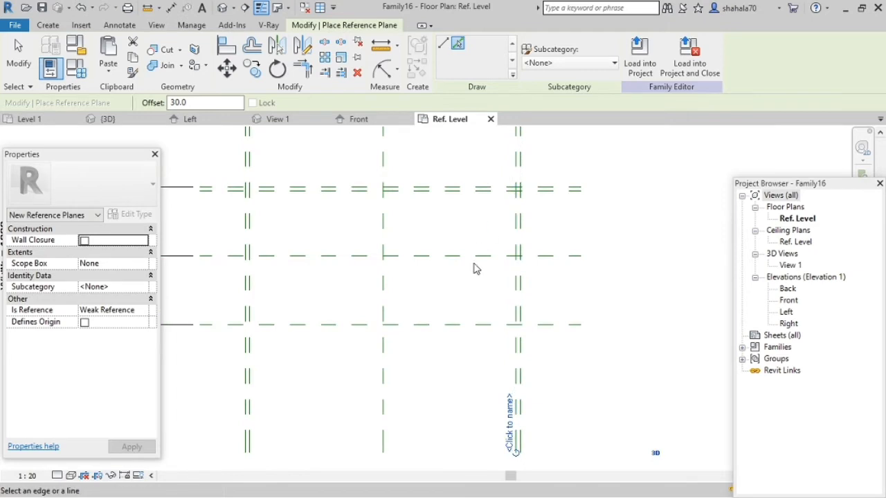
left_click(270, 323)
middle_click_drag(292, 339, 308, 356)
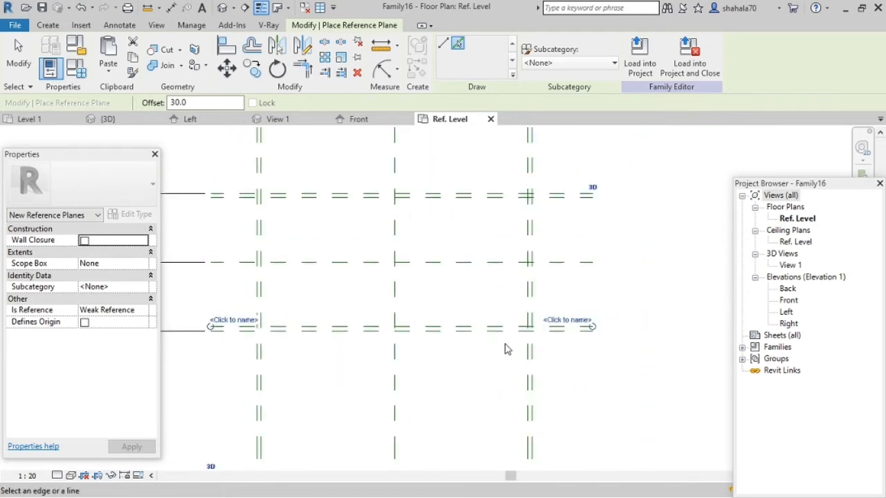
key("Escape")
key("Escape")
- Place aligned dimensions across the paired vertical reference planes at the left and right sides of the grid
scroll(258, 186, "up", 2)
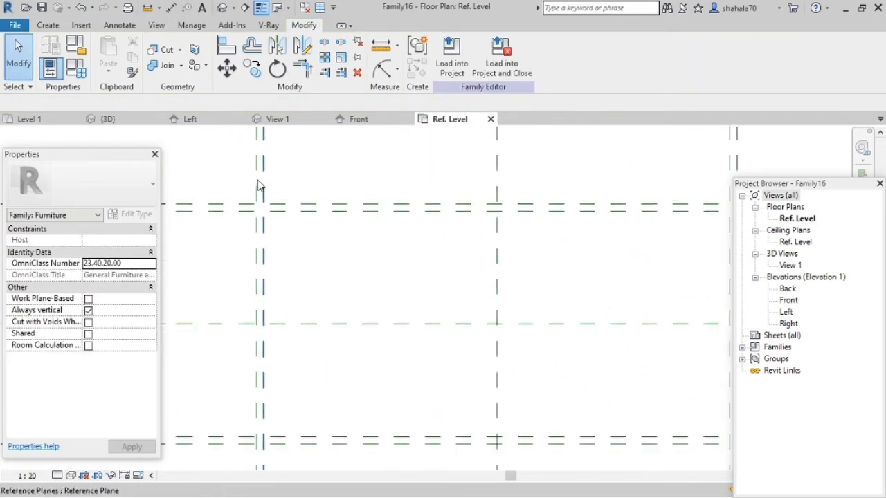
scroll(261, 188, "up", 1)
scroll(267, 193, "down", 3)
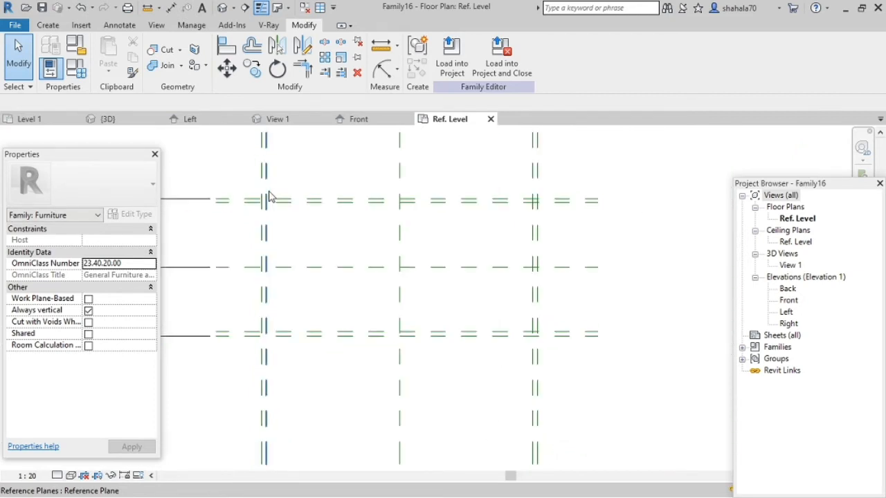
scroll(270, 196, "up", 3)
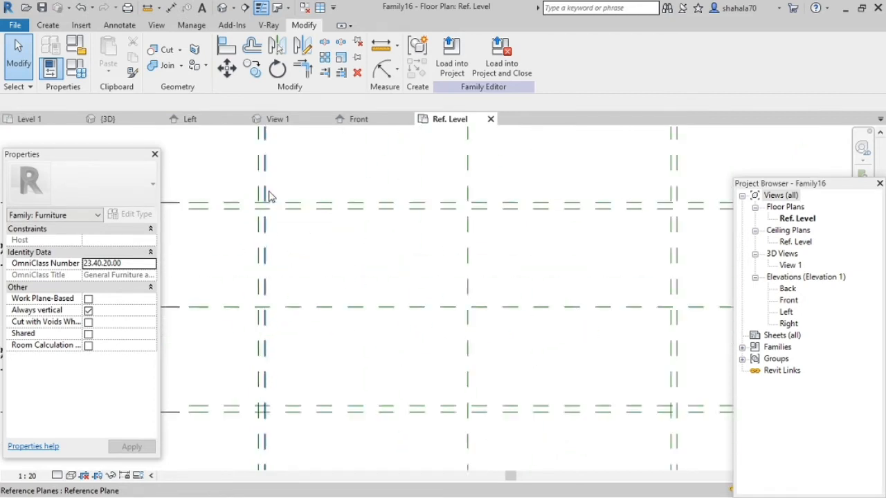
key("d")
key("i")
scroll(315, 311, "down", 4)
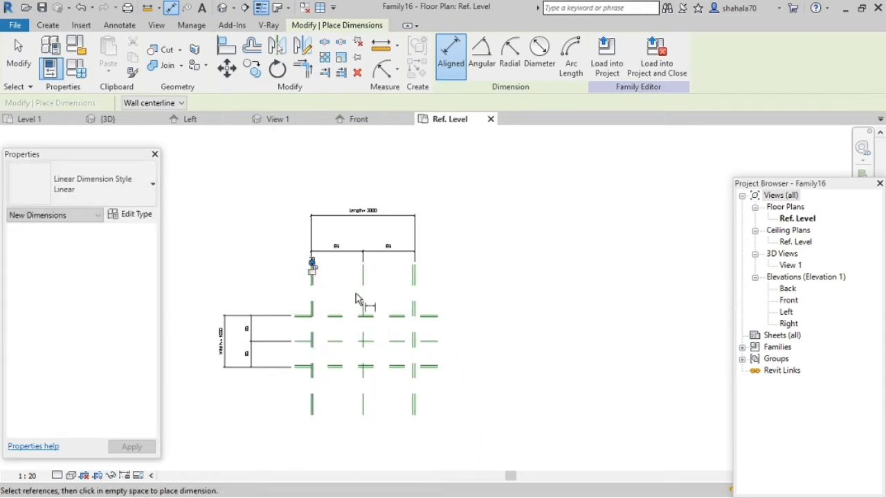
scroll(387, 298, "up", 5)
left_click(396, 228)
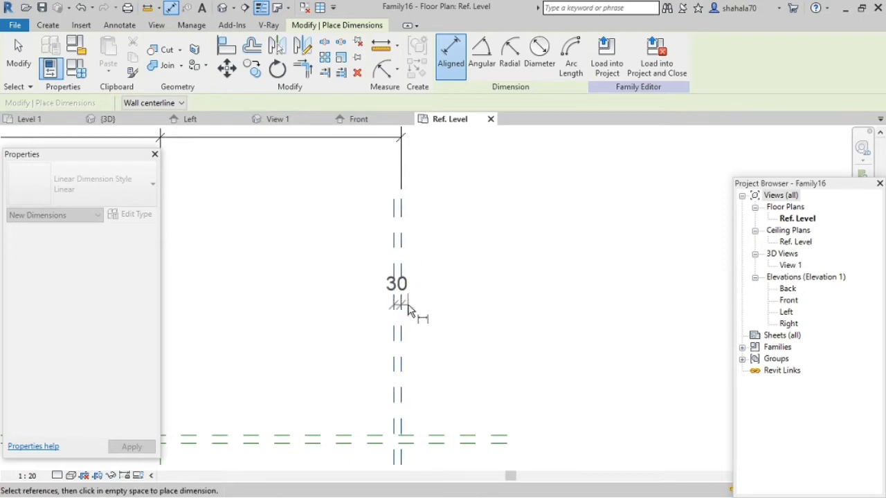
scroll(414, 208, "down", 2)
left_click(411, 208)
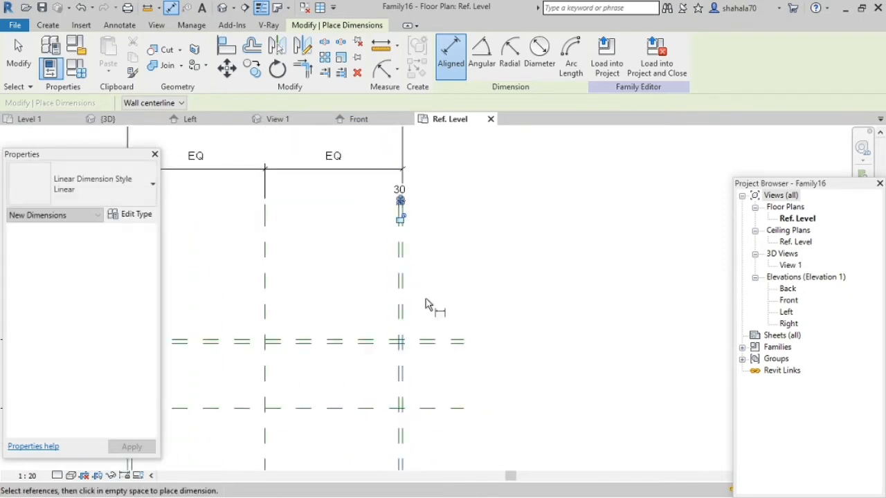
- Place aligned dimensions across the upper and lower pairs of horizontal reference planes, beyond their right ends, and finish dimensioning
left_click(459, 343)
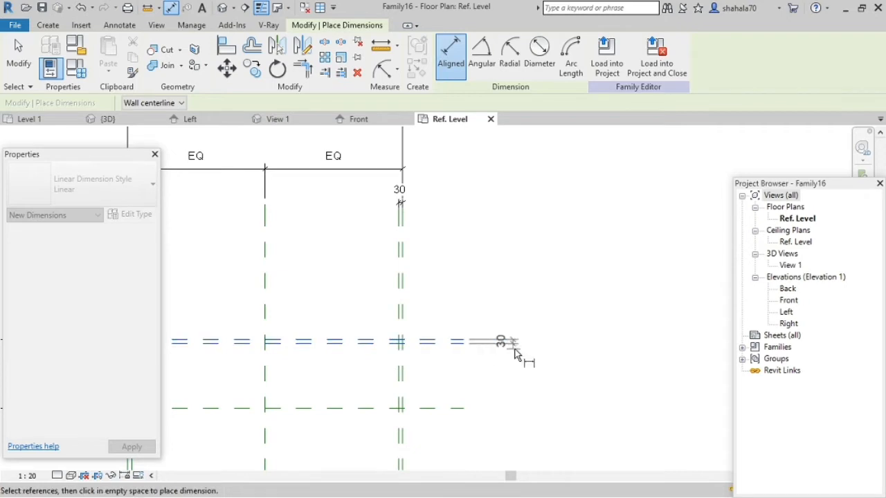
left_click(457, 341)
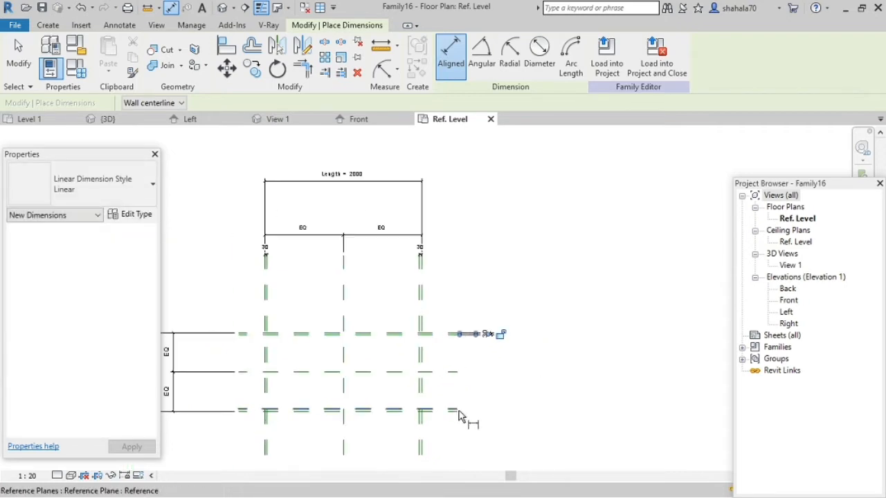
scroll(459, 415, "up", 2)
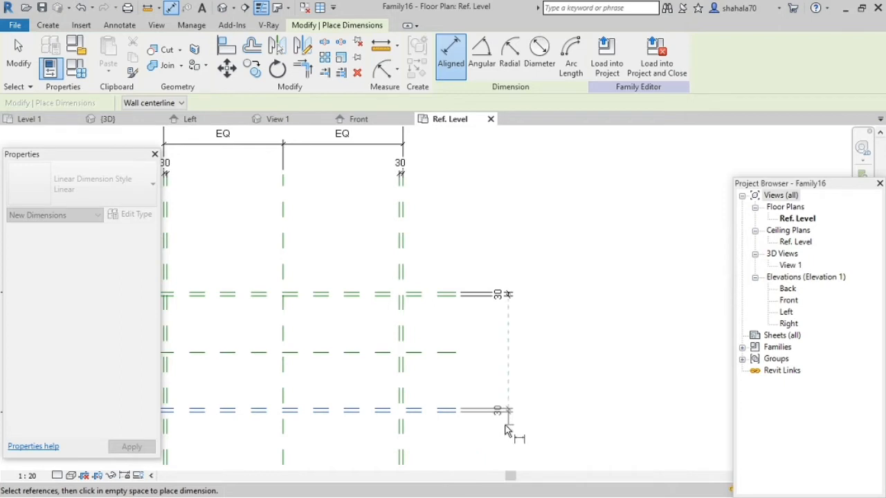
key("Escape")
key("Escape")
scroll(526, 422, "down", 2)
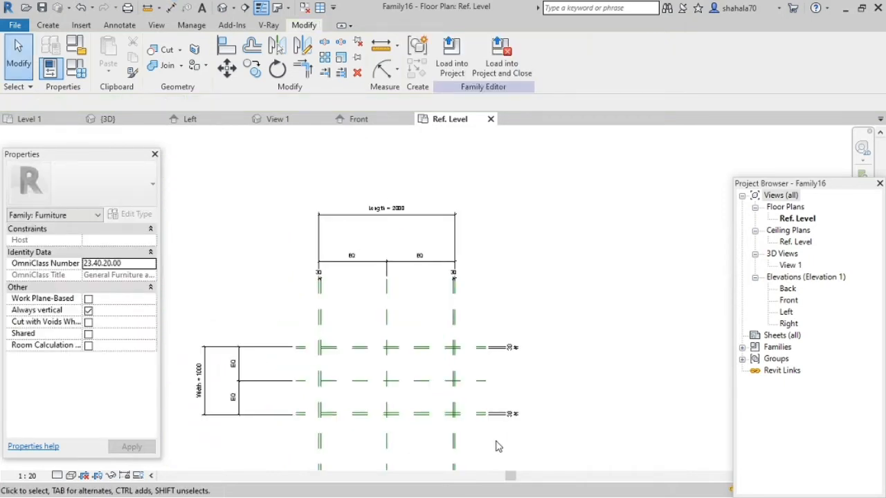
scroll(495, 435, "up", 3)
scroll(492, 398, "down", 4)
scroll(494, 393, "up", 1)
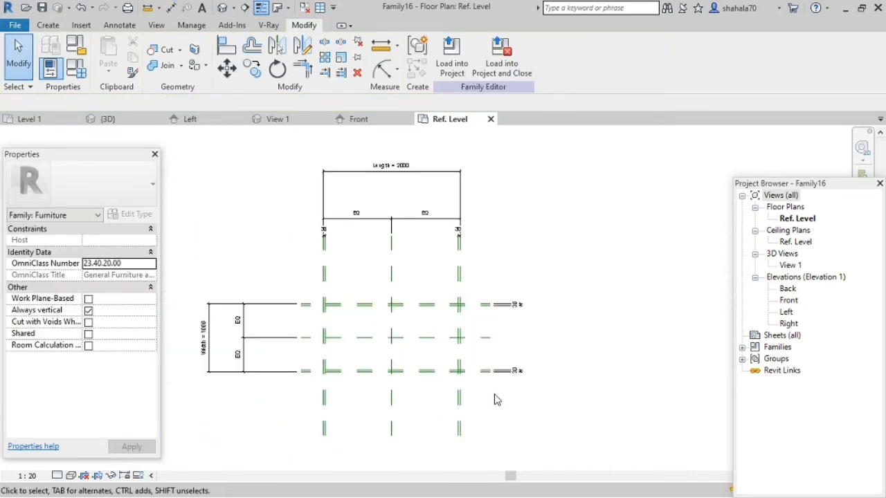
- Label all four offset dimensions between the paired planes together with a new family type parameter named Leg Thickness
scroll(352, 241, "up", 3)
scroll(319, 280, "down", 4)
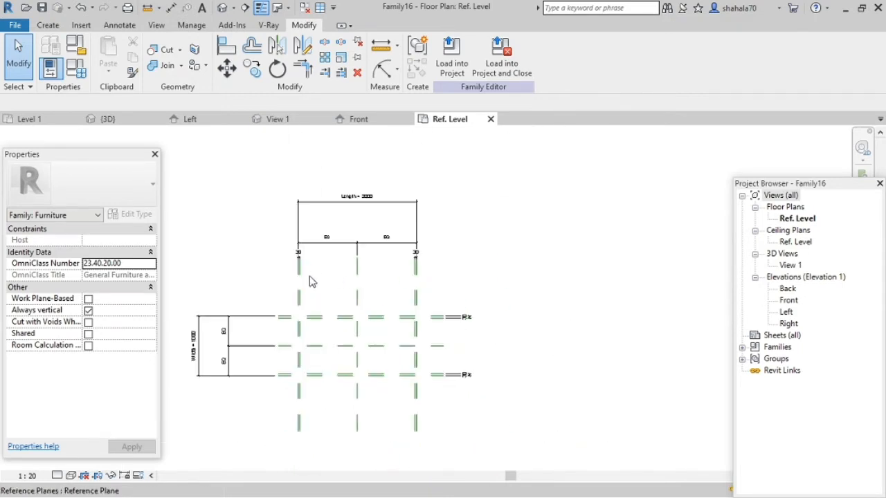
scroll(345, 319, "up", 1)
scroll(256, 310, "up", 1)
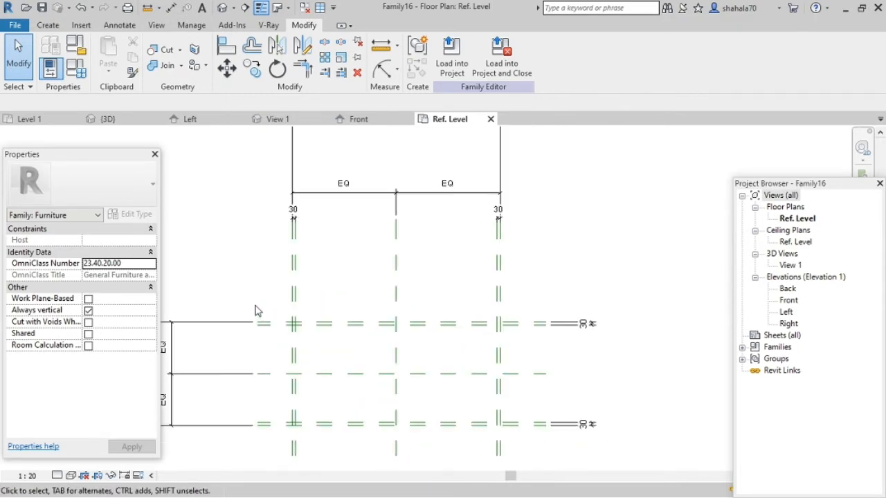
left_click(296, 218)
left_click(505, 215, "ctrl")
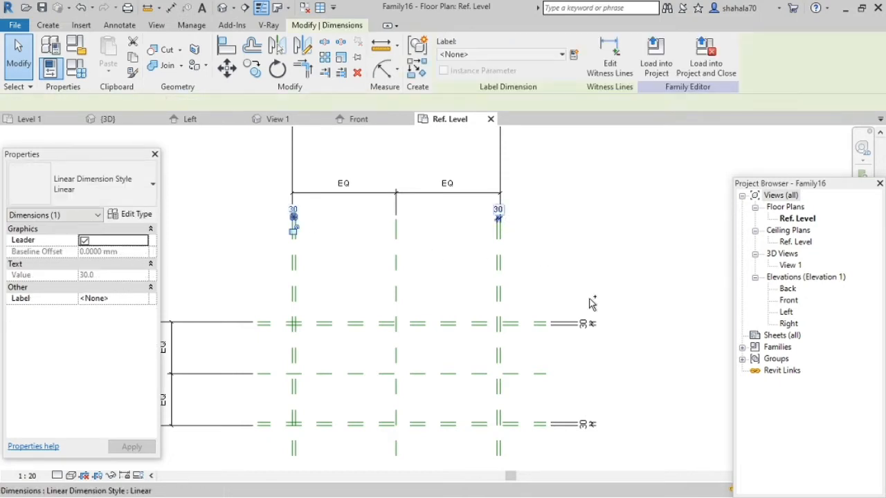
left_click(592, 319, "ctrl")
left_click(591, 431, "ctrl")
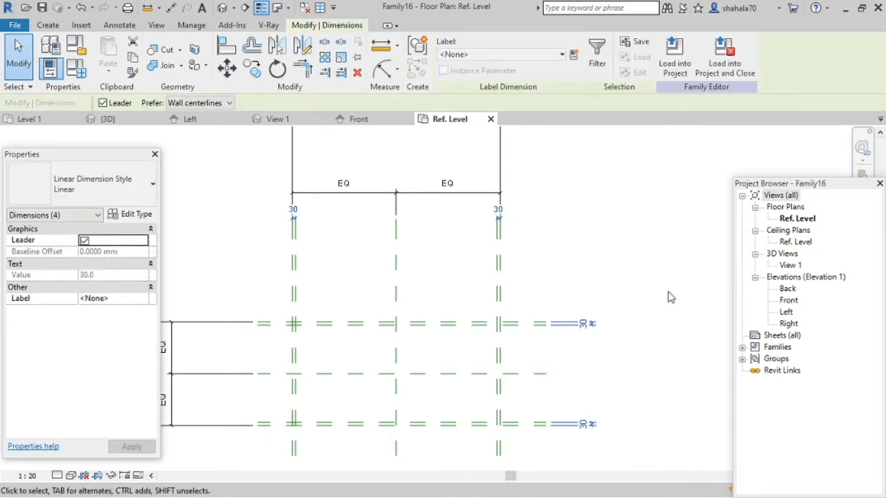
left_click(573, 54)
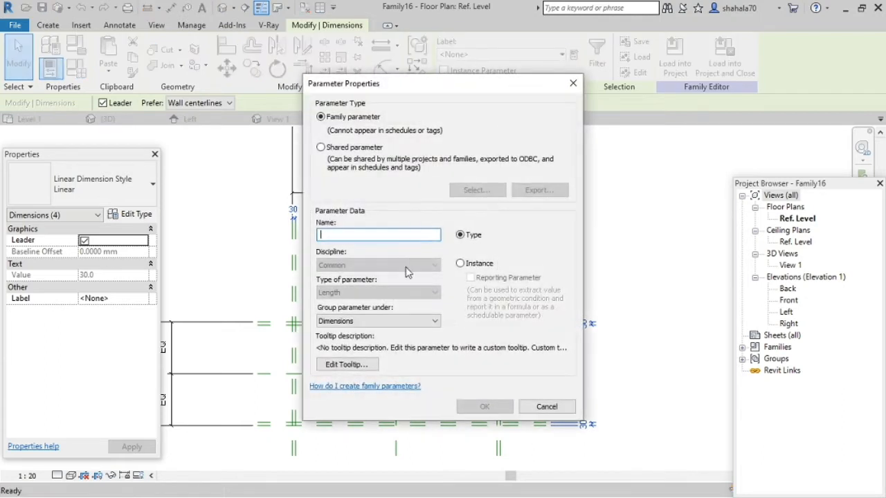
type("Leg Thickness")
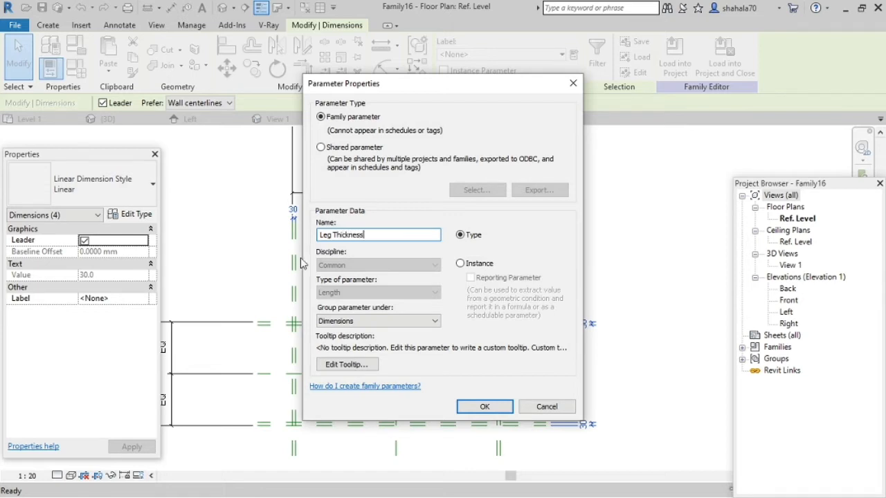
left_click(473, 409)
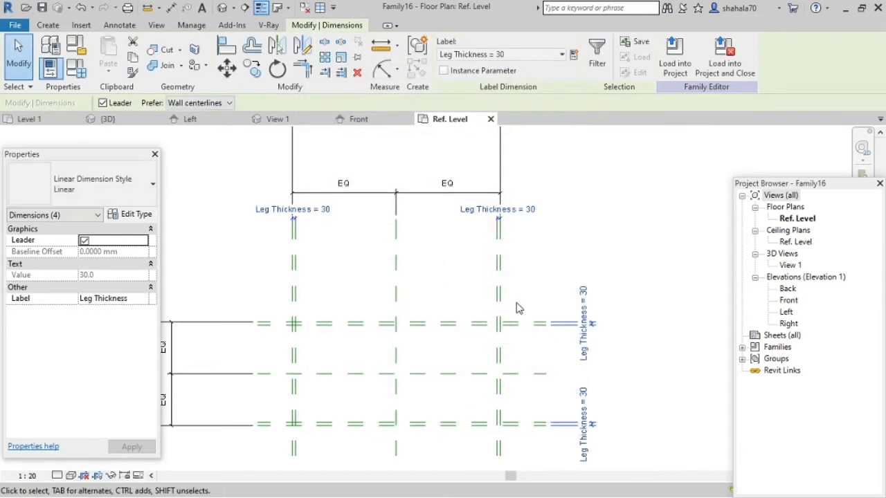
scroll(519, 310, "down", 2)
key("Escape")
scroll(409, 354, "up", 2)
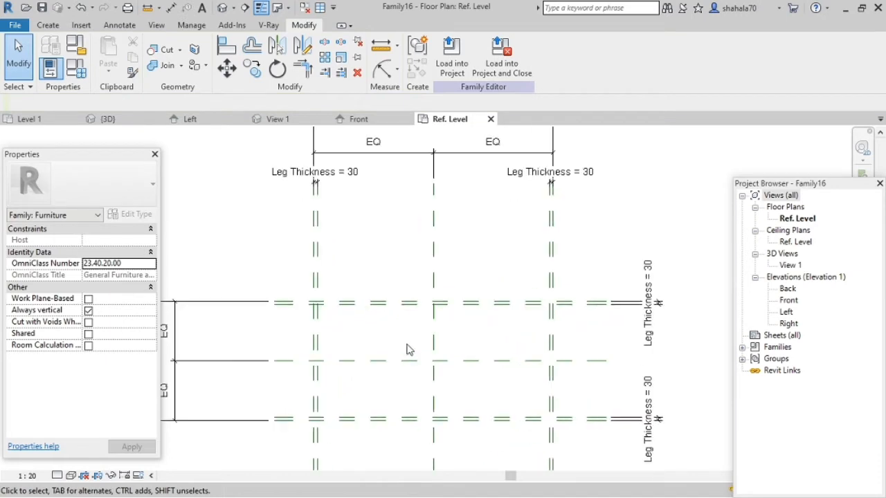
- Flex the grid by setting Length to 3000 in Family Types, accept the change and check the offset planes
left_click(75, 69)
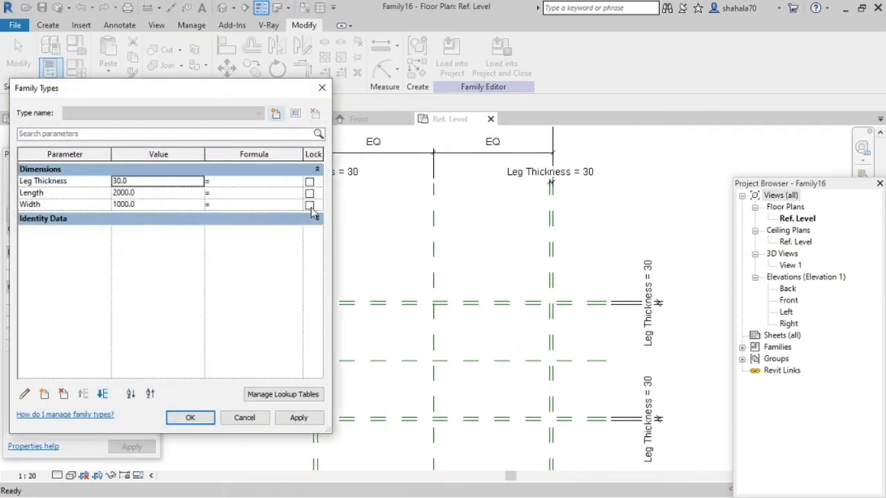
left_click(140, 203)
left_click(147, 192)
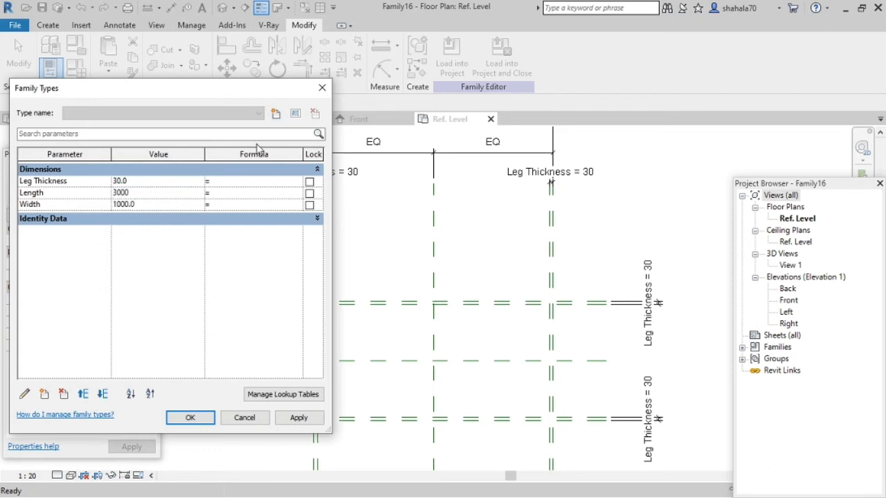
left_click_drag(214, 89, 200, 90)
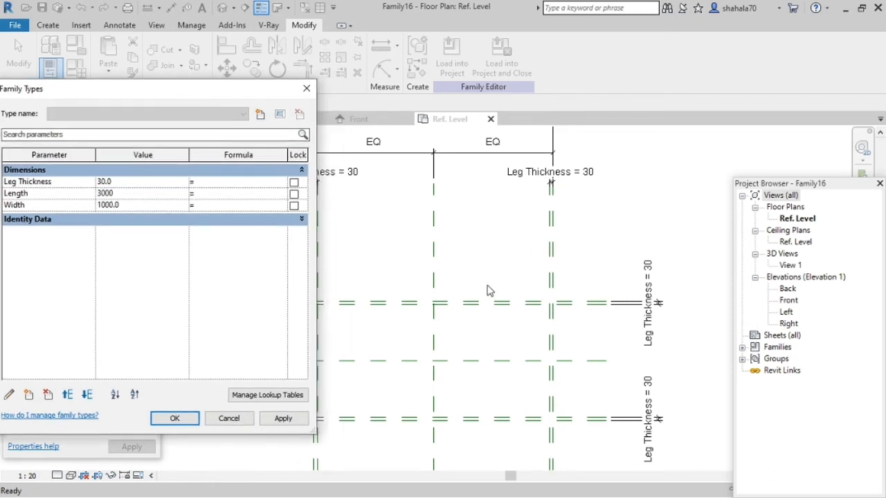
left_click(167, 417)
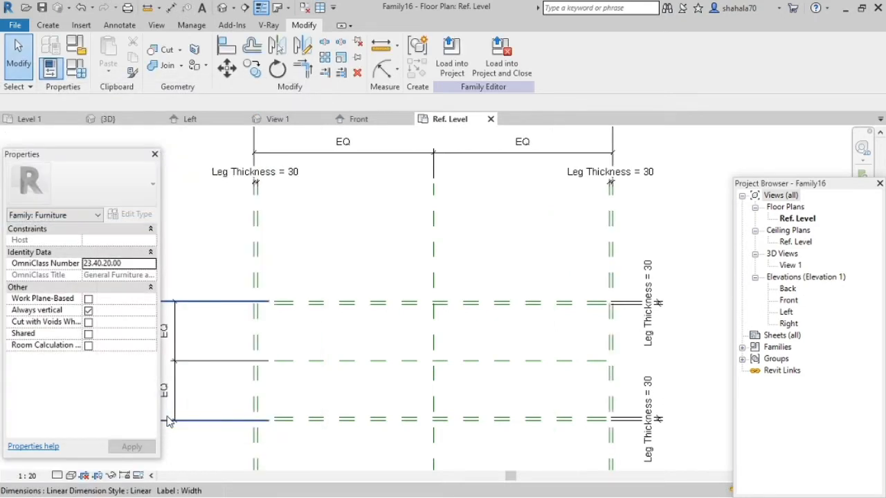
scroll(311, 311, "down", 3)
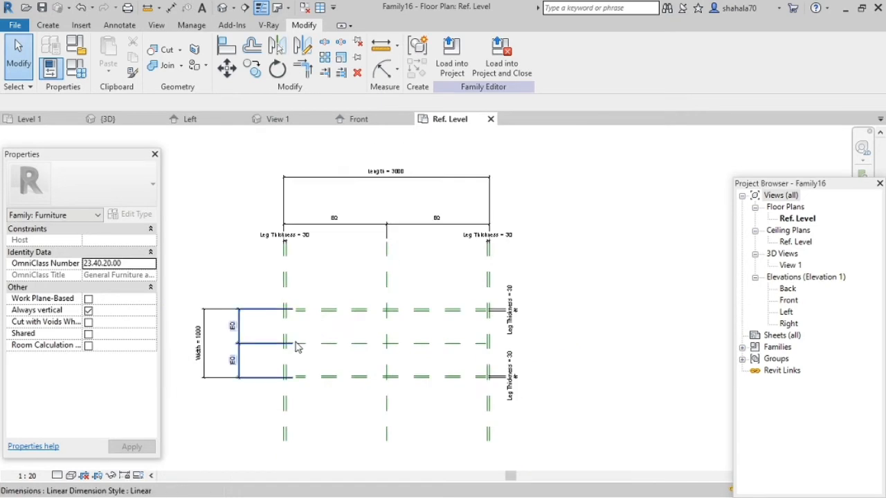
- Flex the grid by setting Width to 2000 in Family Types and applying the change
left_click(76, 67)
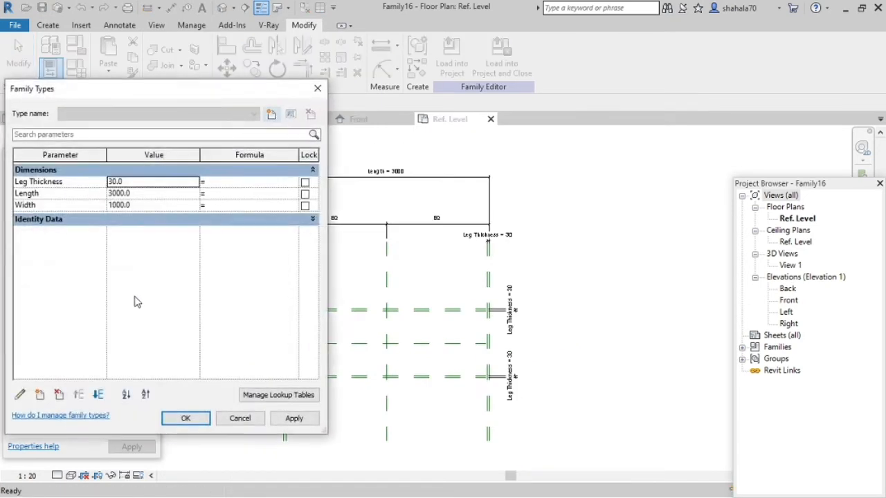
left_click(138, 206)
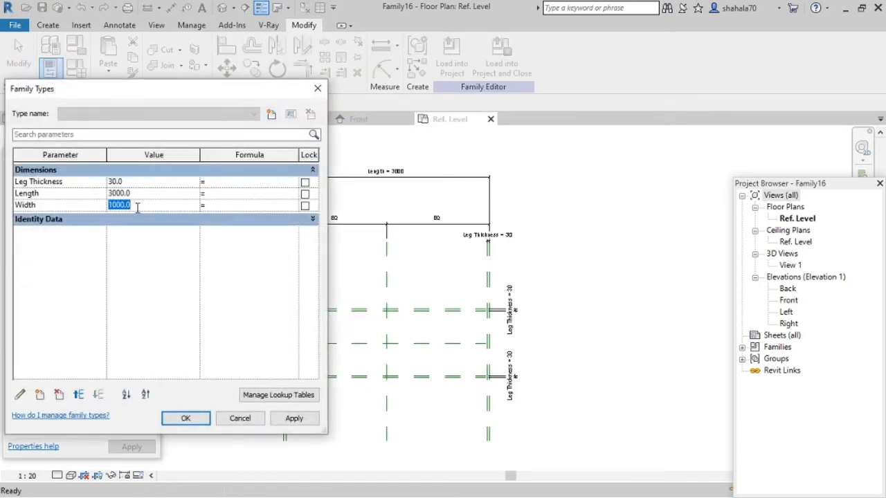
type("2000")
left_click(284, 419)
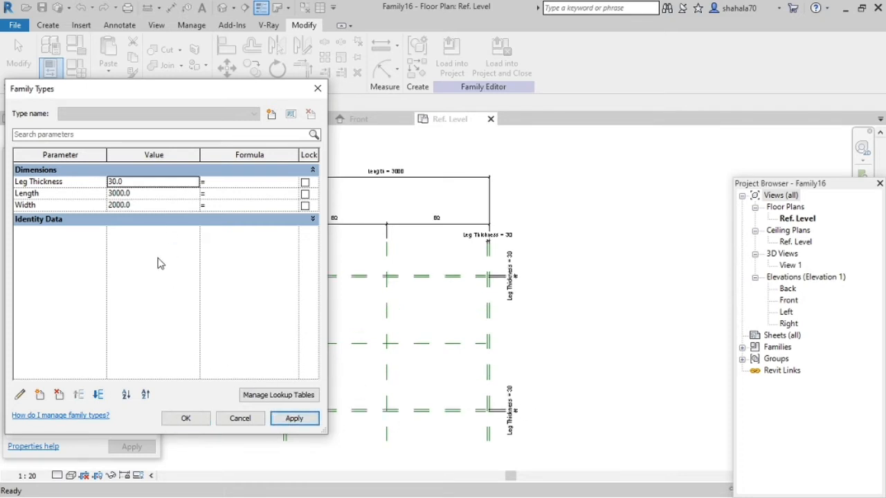
- Set Length to 2000 and Width to 1000 in Family Types, apply the values and accept them
left_click(143, 195)
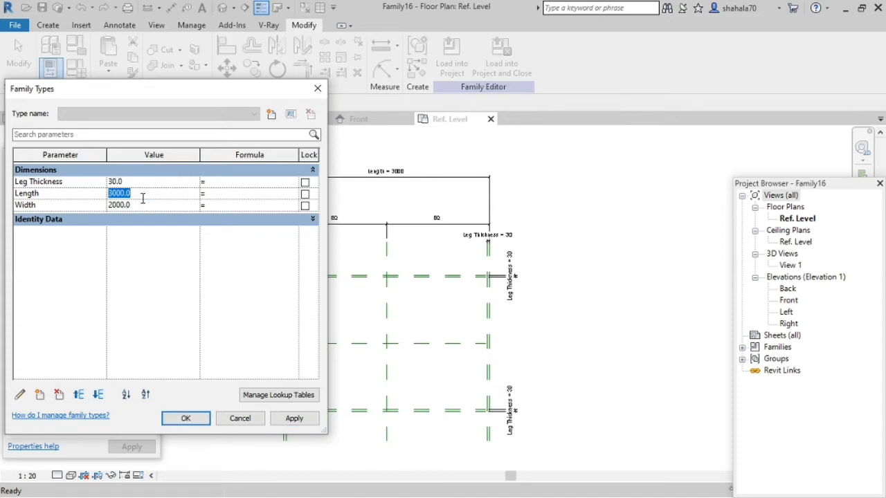
type("2000")
left_click(142, 205)
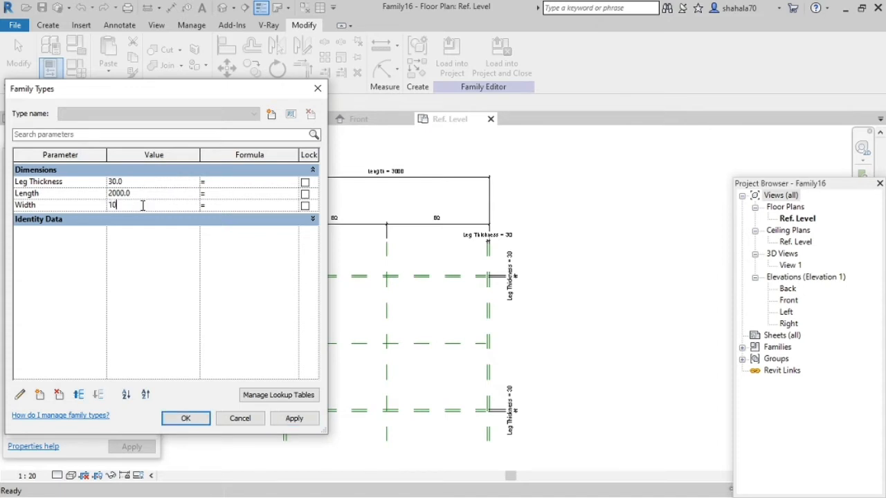
left_click(294, 418)
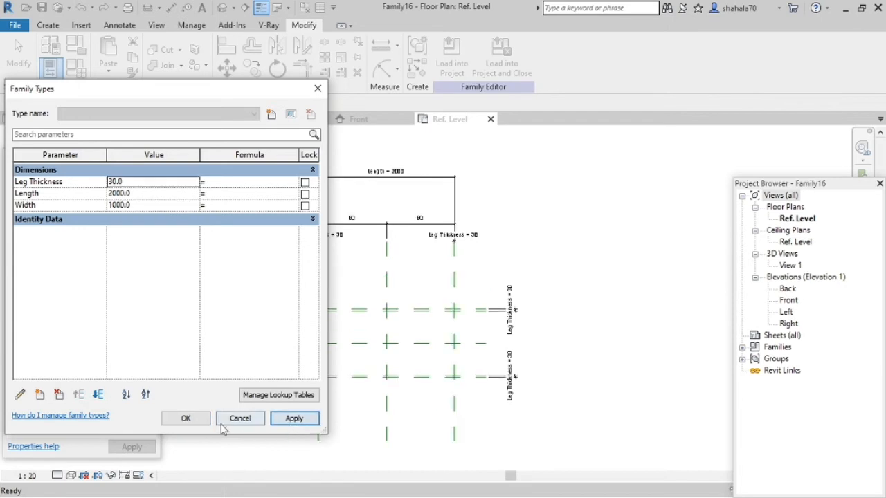
left_click(185, 418)
scroll(337, 362, "up", 2)
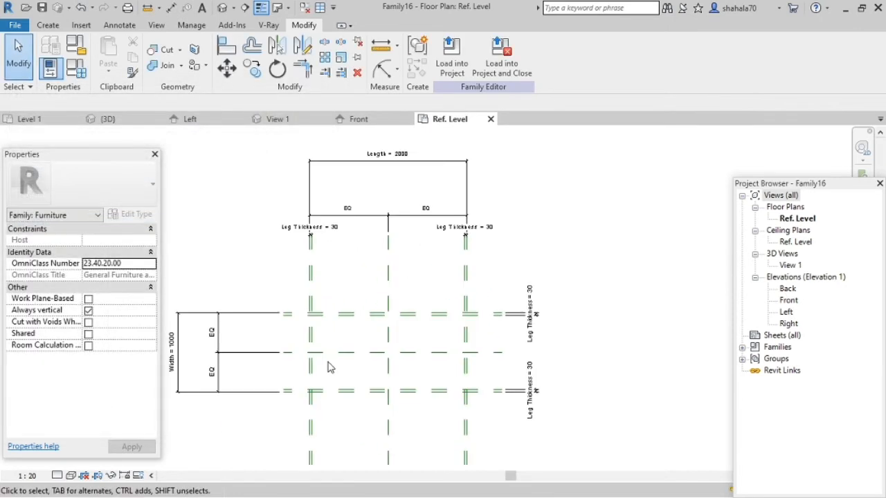
- In the Front elevation, place a reference plane offset 1000 above Ref. Level and finish the command
left_click(364, 122)
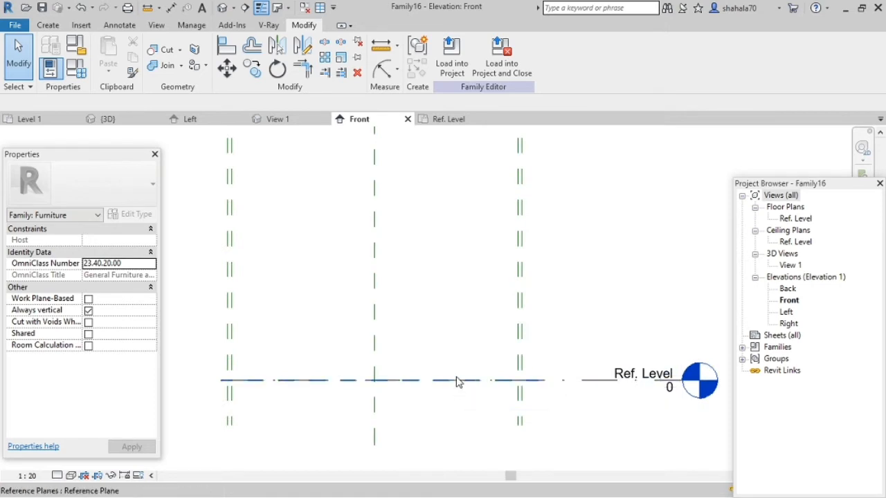
left_click(457, 383)
left_click(415, 69)
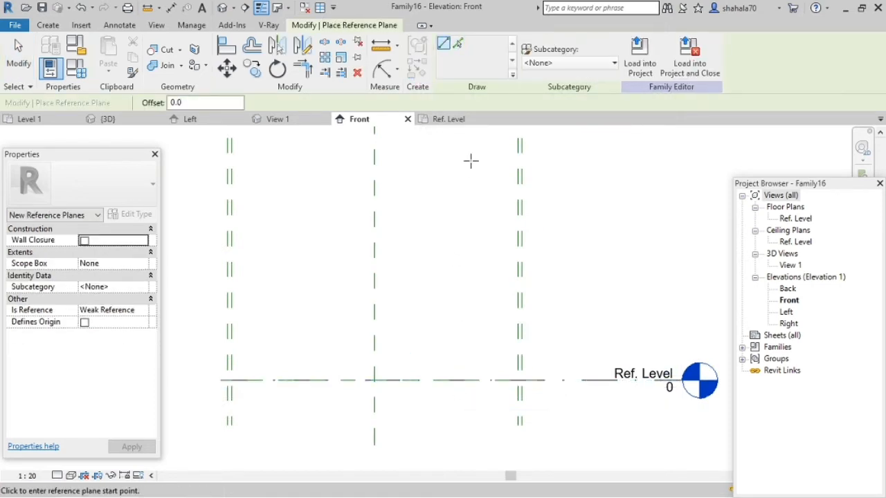
left_click(457, 44)
left_click_drag(198, 102, 166, 102)
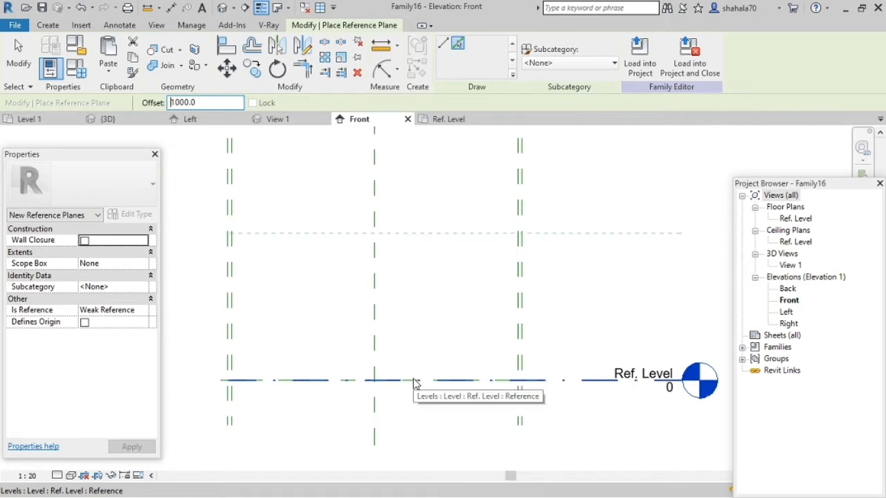
left_click(471, 381)
key("Escape")
key("Escape")
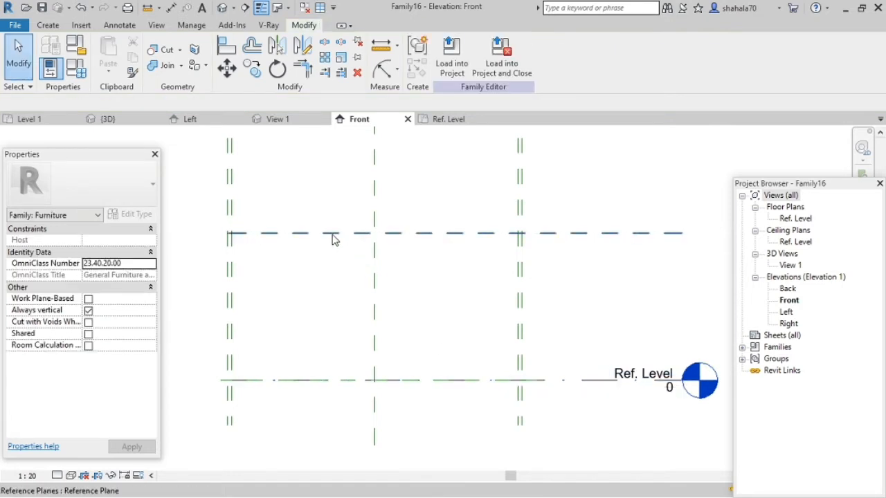
- Extend the new horizontal reference plane beyond the left vertical planes and name it Height
left_click(332, 235)
left_click_drag(224, 235, 183, 234)
left_click(223, 246)
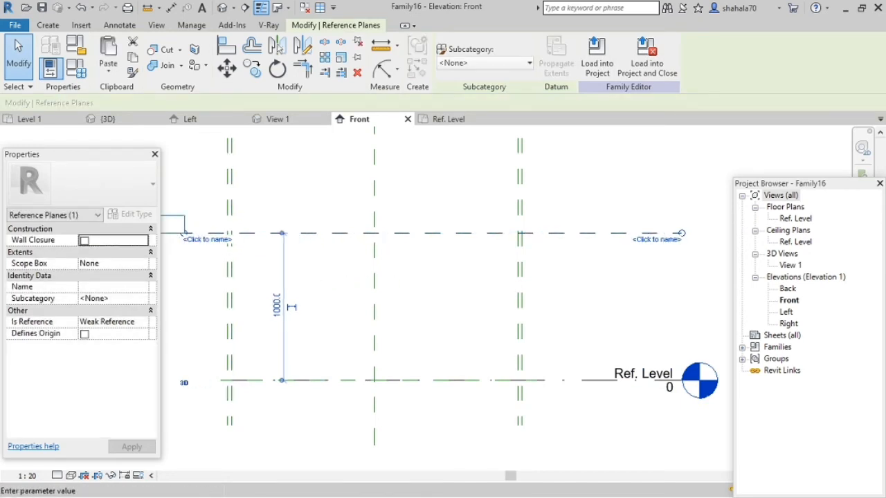
type("Height")
scroll(459, 242, "down", 4)
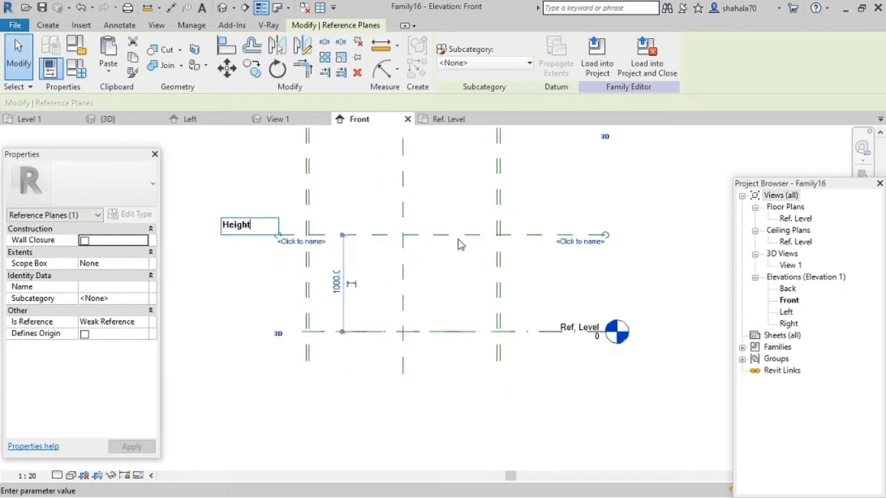
key("Return")
scroll(449, 291, "up", 3)
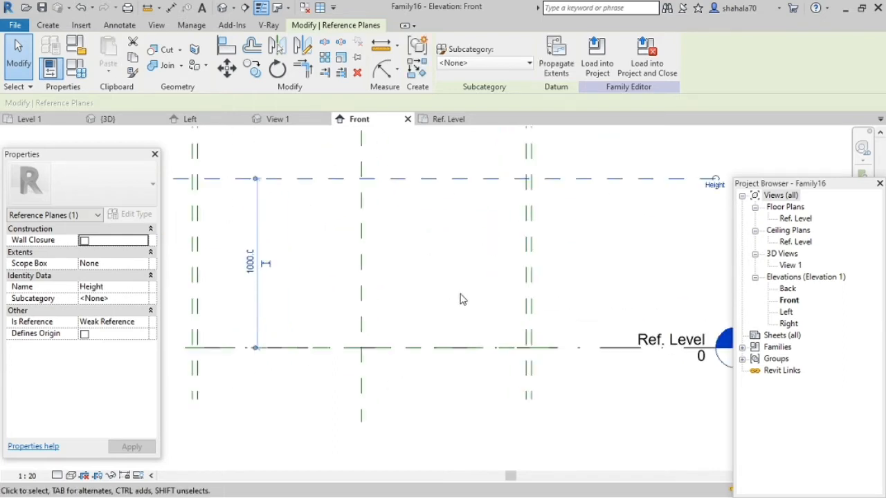
left_click(461, 298)
scroll(443, 308, "down", 2)
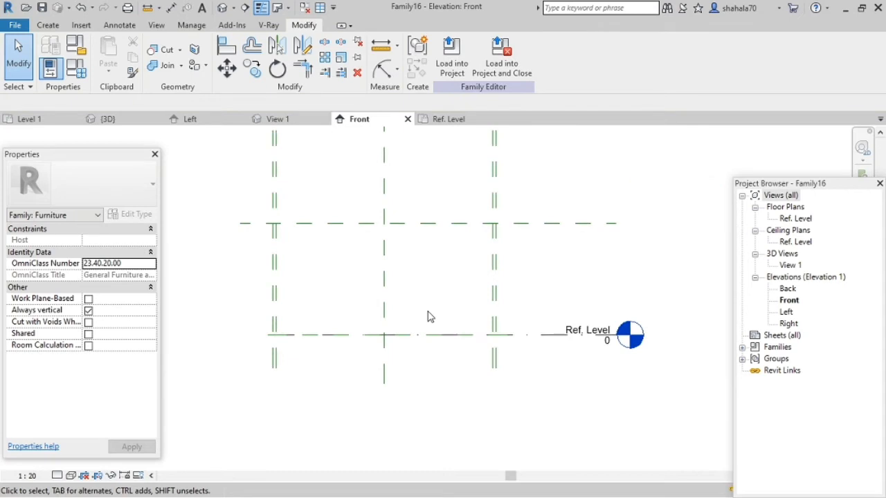
- Place an aligned dimension from the reference plane at Ref. Level to the Height plane, beyond their right ends, and finish dimensioning
scroll(427, 317, "up", 2)
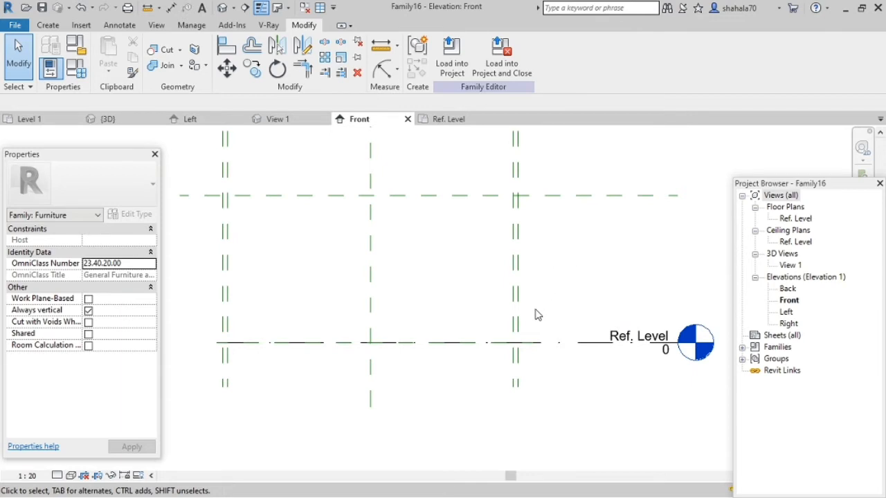
key("d")
key("i")
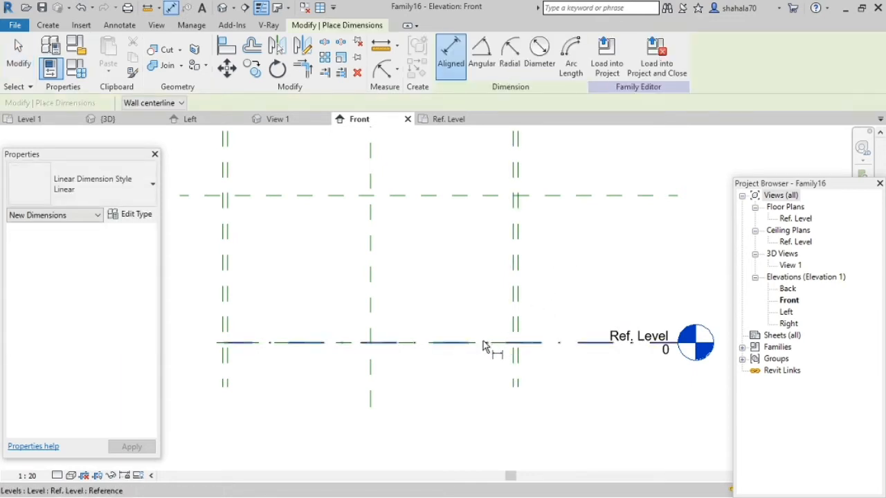
left_click(484, 344)
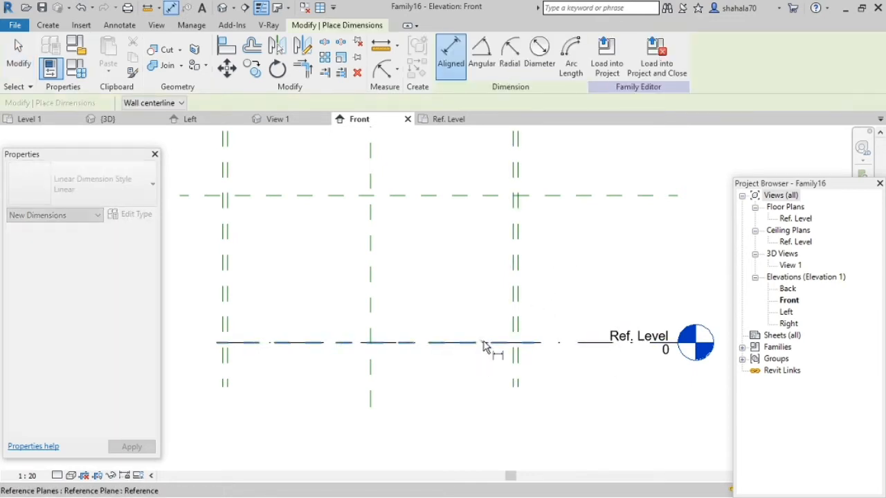
left_click(455, 197)
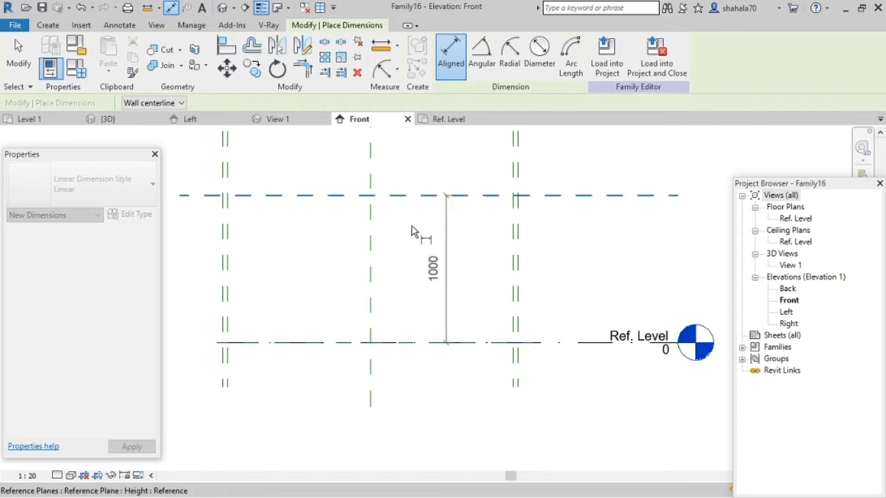
scroll(379, 258, "down", 3)
left_click(584, 263)
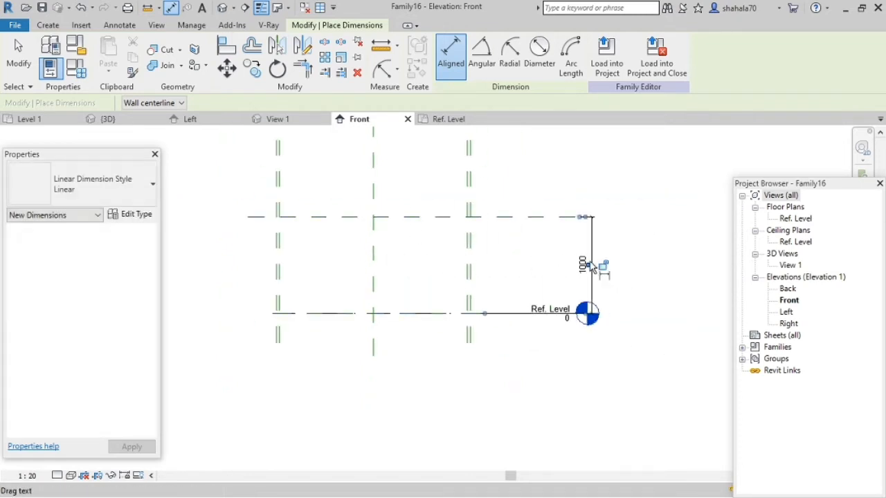
key("Escape")
- Label the vertical dimension with a new family type parameter named Total Height
left_click(592, 232)
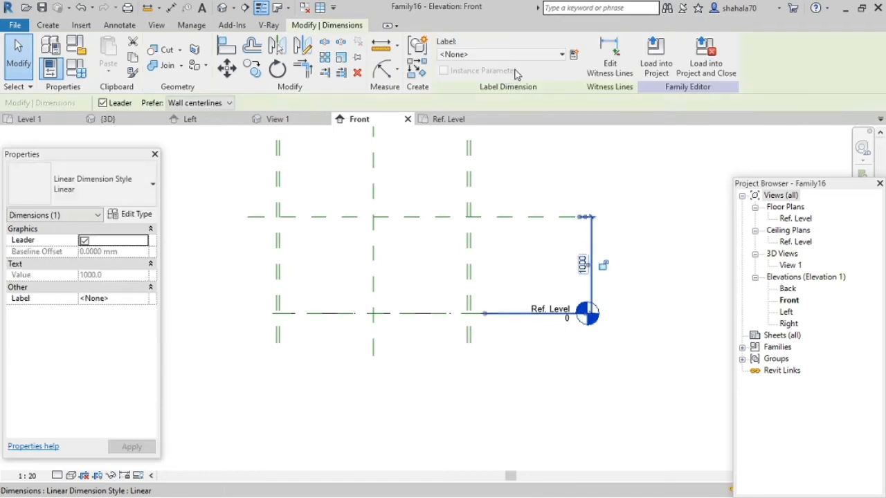
left_click(574, 55)
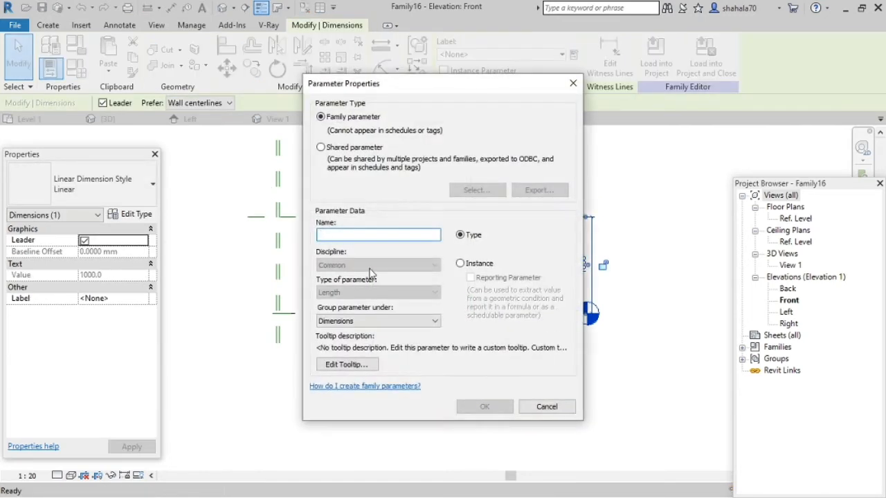
type("tO")
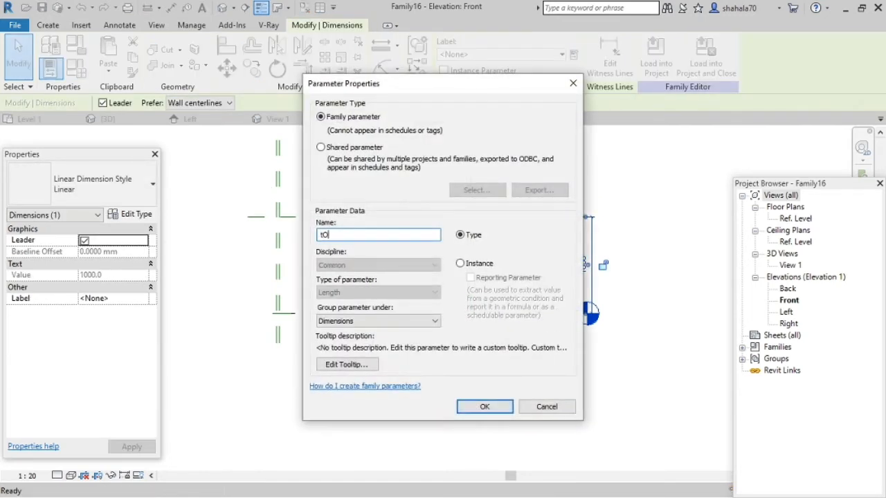
key("BackSpace")
key("BackSpace")
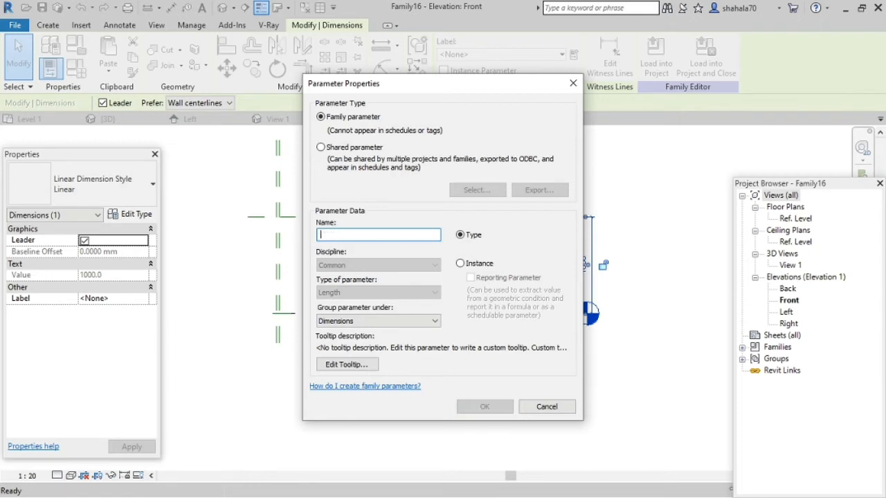
type("Total Height")
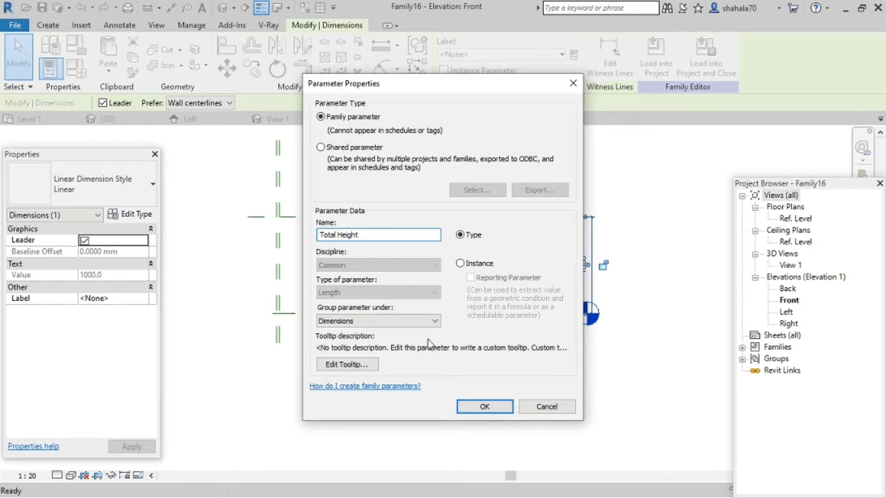
left_click(485, 407)
left_click(492, 411)
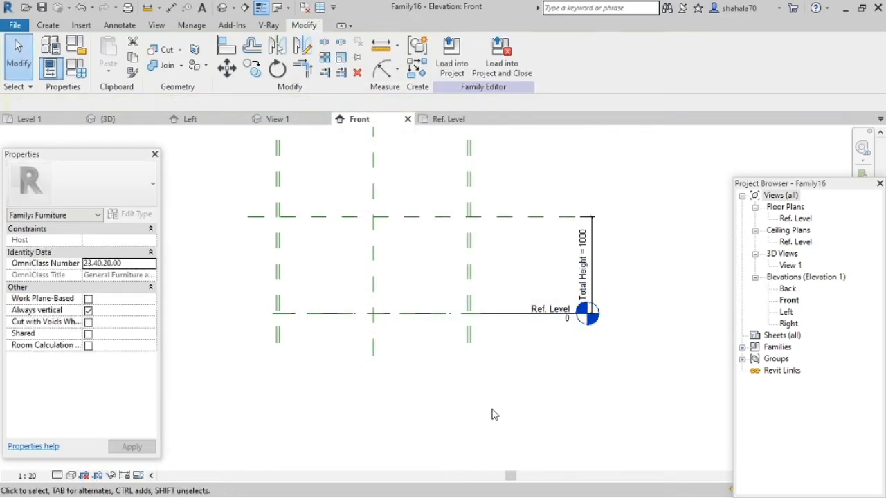
- Start an extrusion in the Ref. Level plan with its work plane set to Reference Plane : Height
left_click(437, 120)
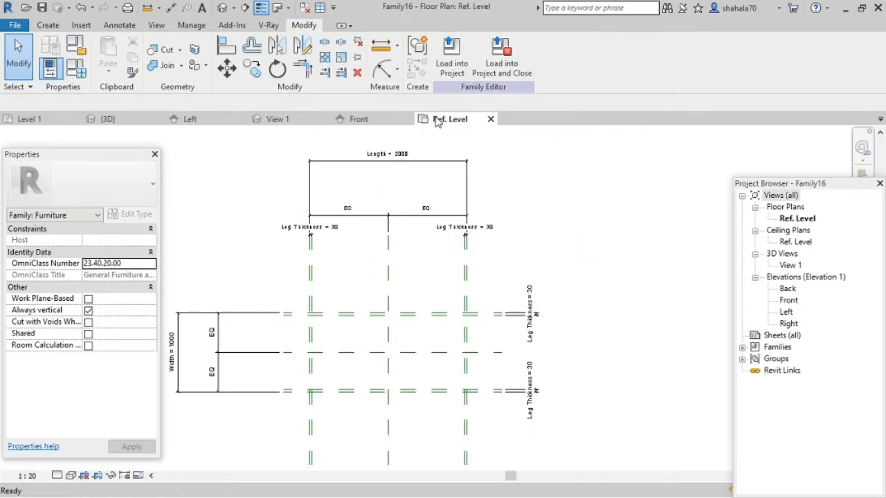
left_click(47, 25)
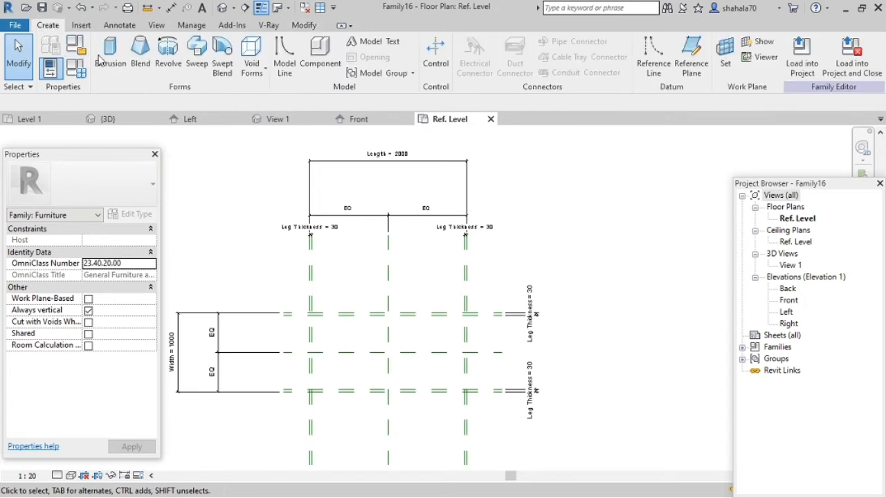
left_click(40, 49)
left_click(561, 52)
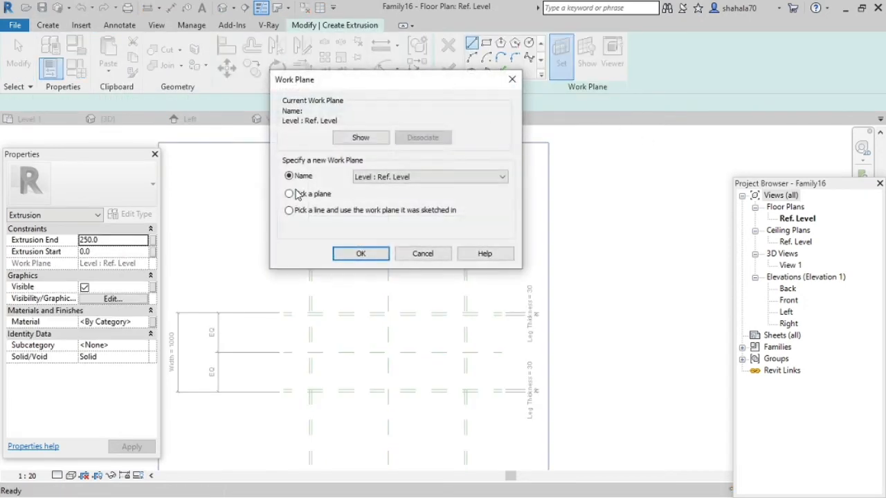
left_click(408, 177)
left_click(406, 210)
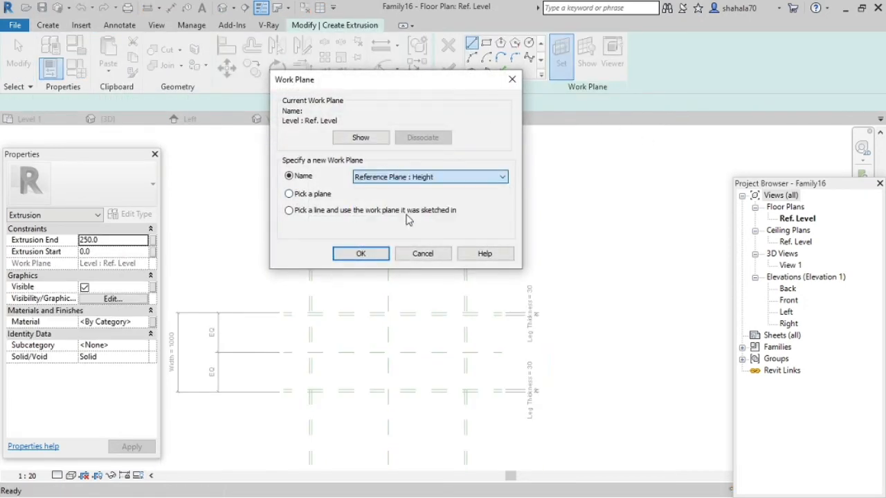
left_click(361, 253)
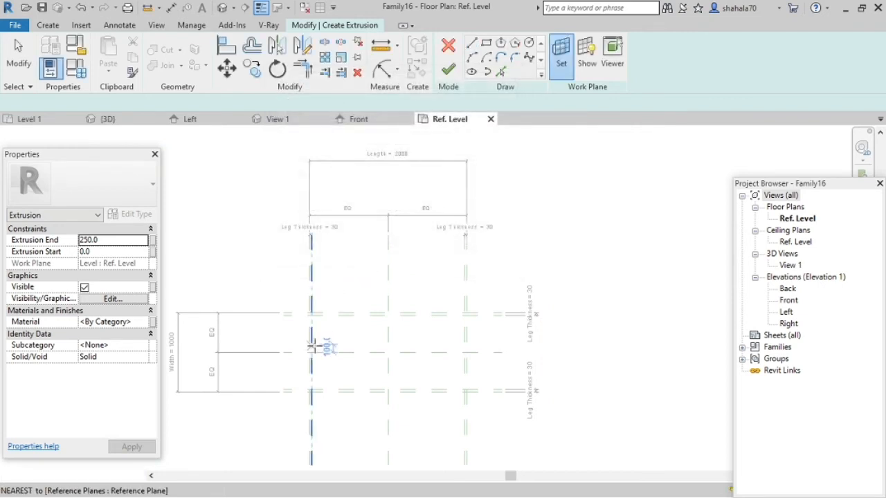
scroll(313, 345, "up", 3)
left_click(301, 265)
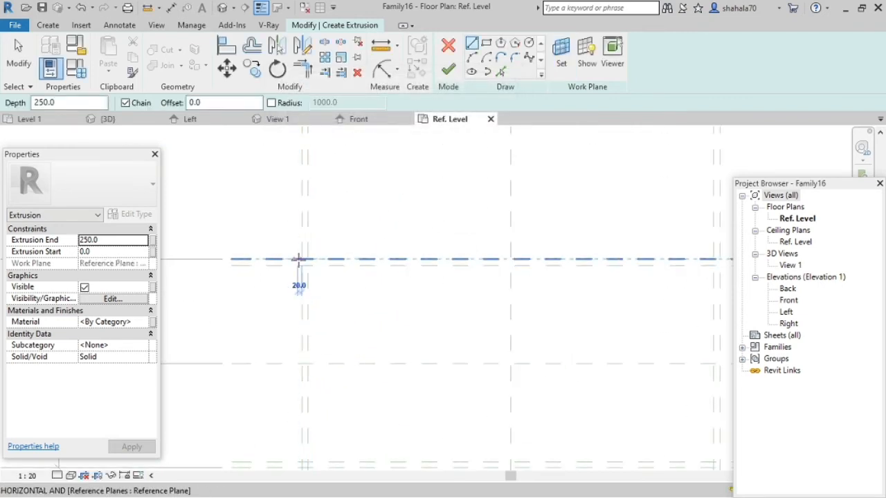
scroll(297, 290, "down", 3)
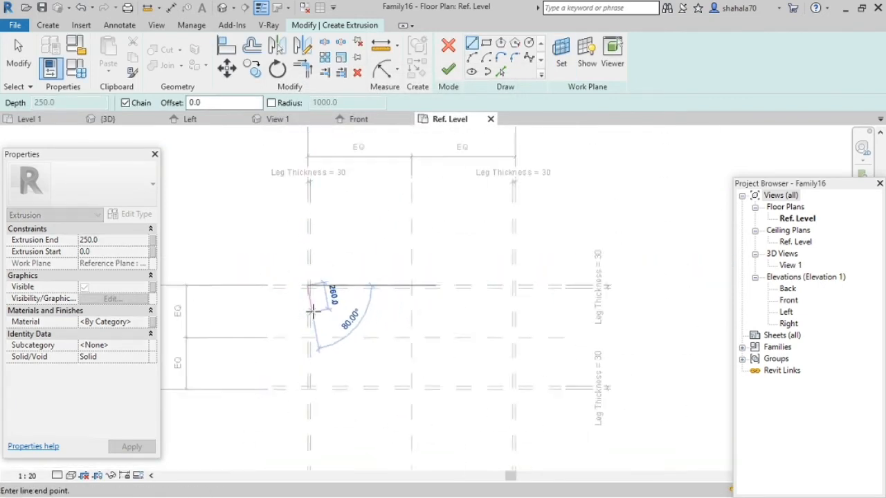
- Sketch a rectangle for the extrusion, from the upper-left to the lower-right intersection of the outermost reference planes
left_click(486, 43)
scroll(377, 239, "up", 3)
scroll(197, 373, "up", 4)
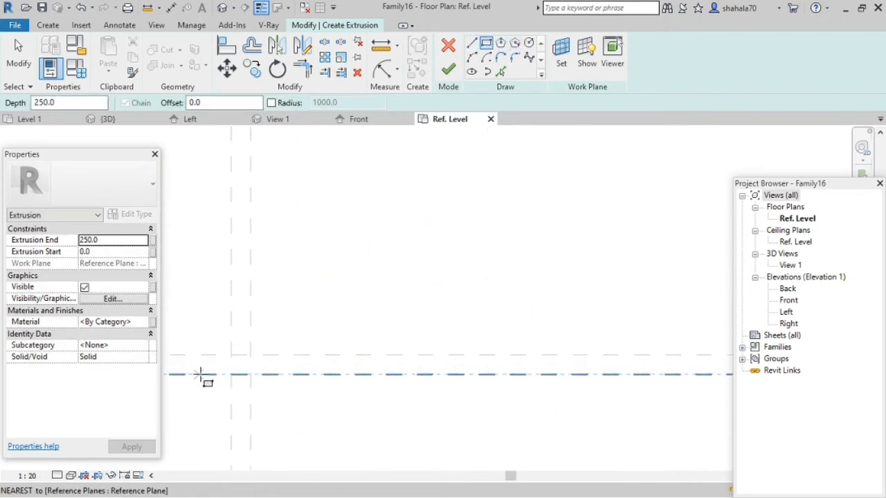
left_click(231, 355)
scroll(267, 252, "down", 4)
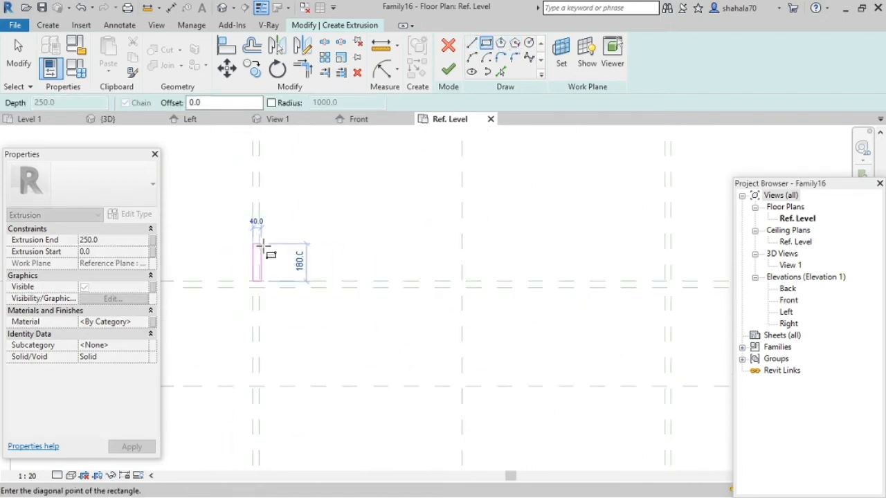
scroll(491, 415, "up", 5)
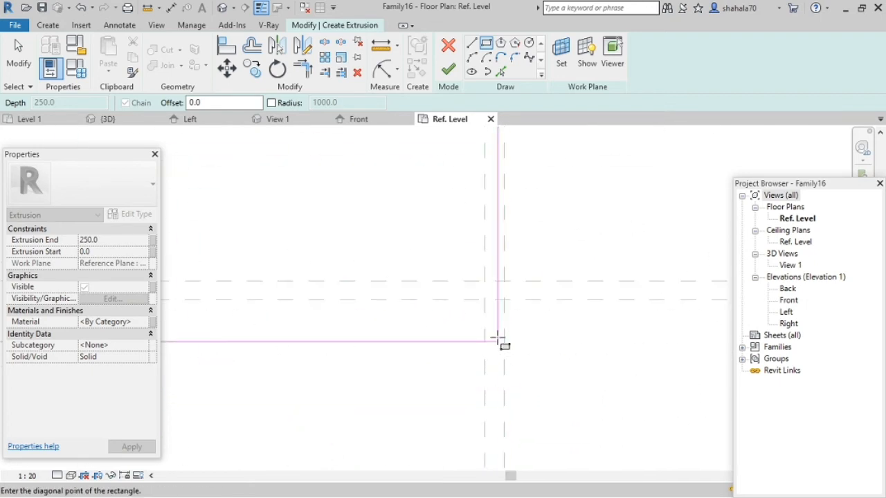
left_click(498, 302)
scroll(498, 363, "down", 3)
scroll(475, 375, "down", 2)
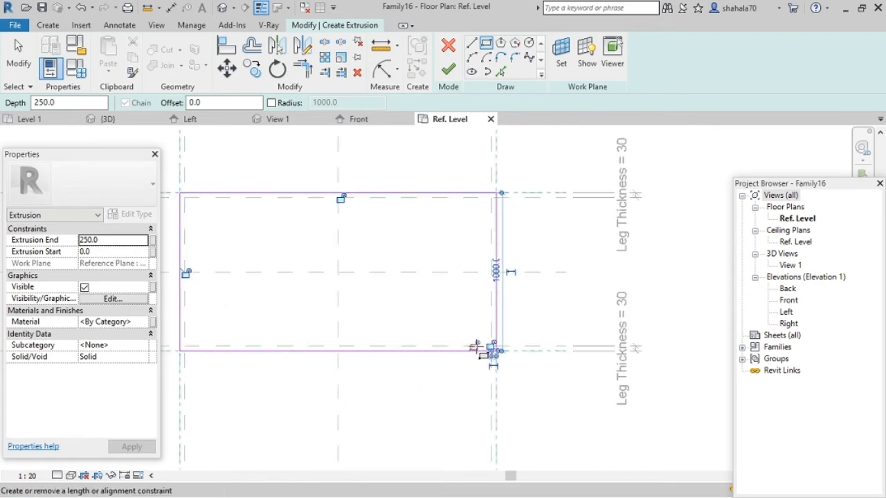
- Lock all four sides of the rectangle to their reference planes and finish the extrusion
left_click(475, 346)
left_click(473, 276)
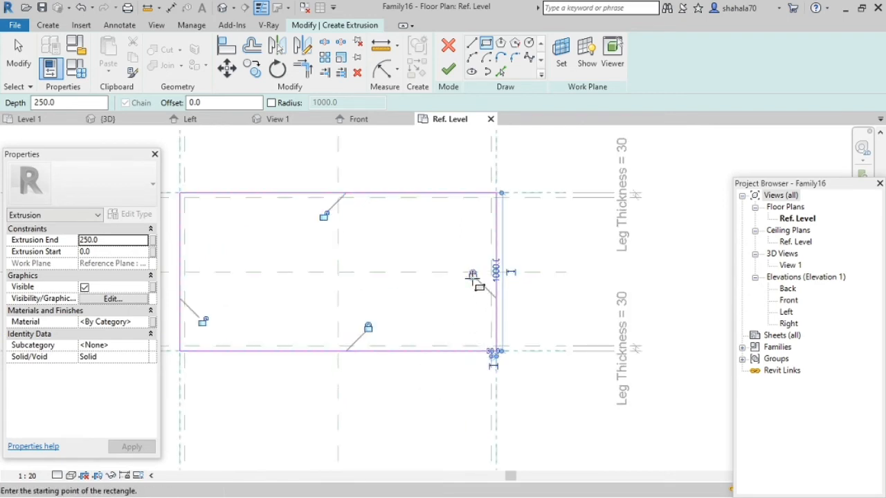
left_click(322, 213)
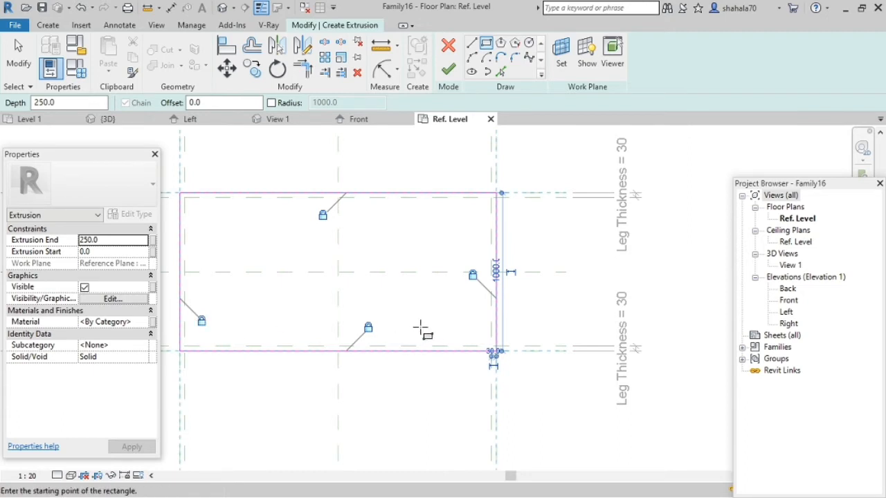
left_click(448, 69)
scroll(538, 346, "down", 2)
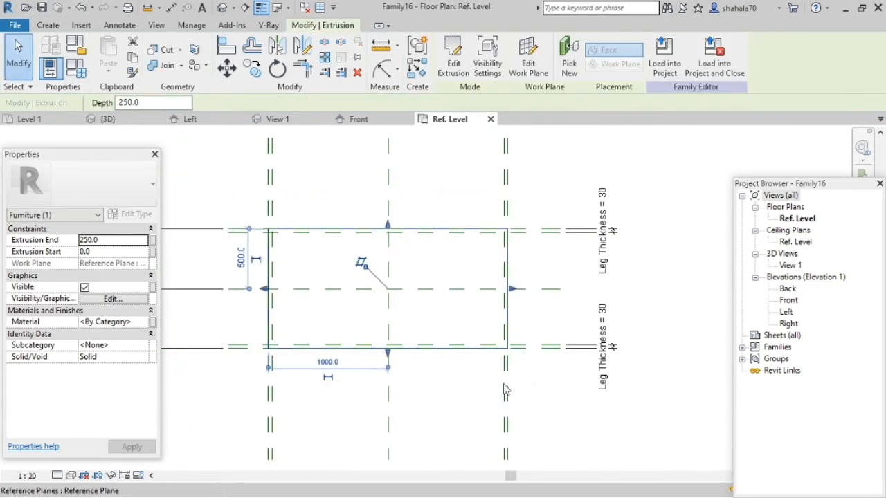
- Display the Ref. Level plan in a shaded visual style
left_click(76, 67)
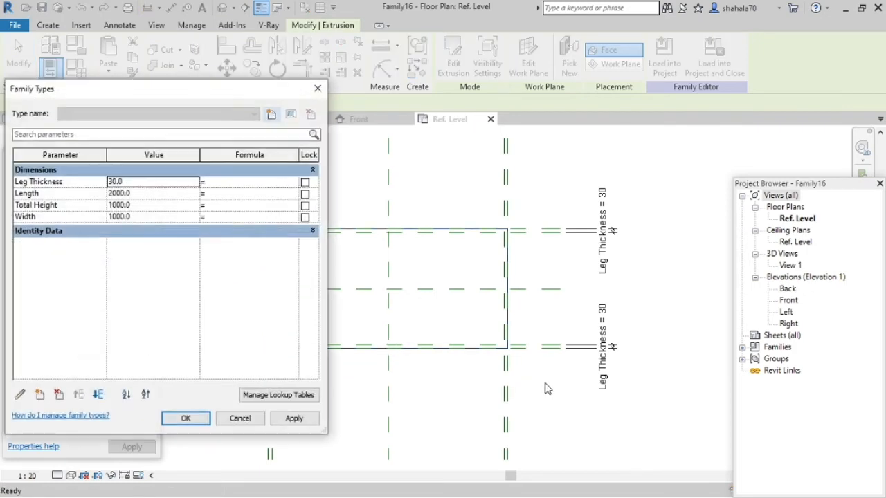
left_click(252, 419)
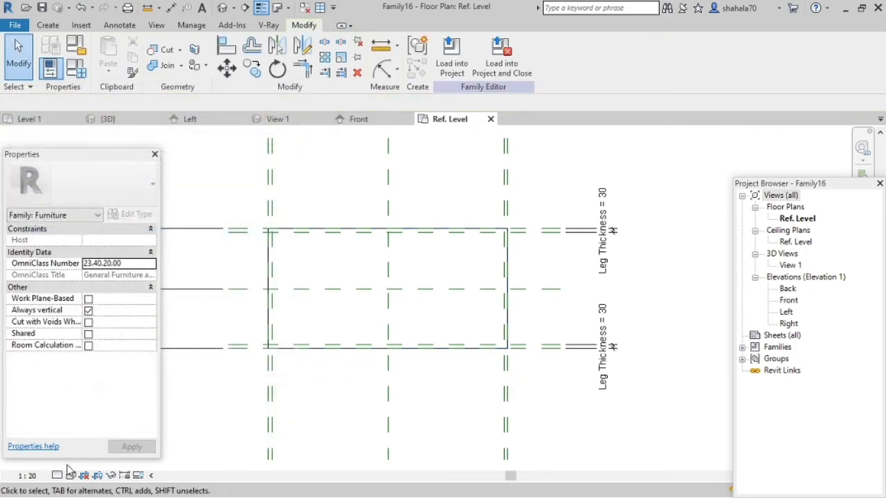
left_click(72, 478)
left_click(97, 423)
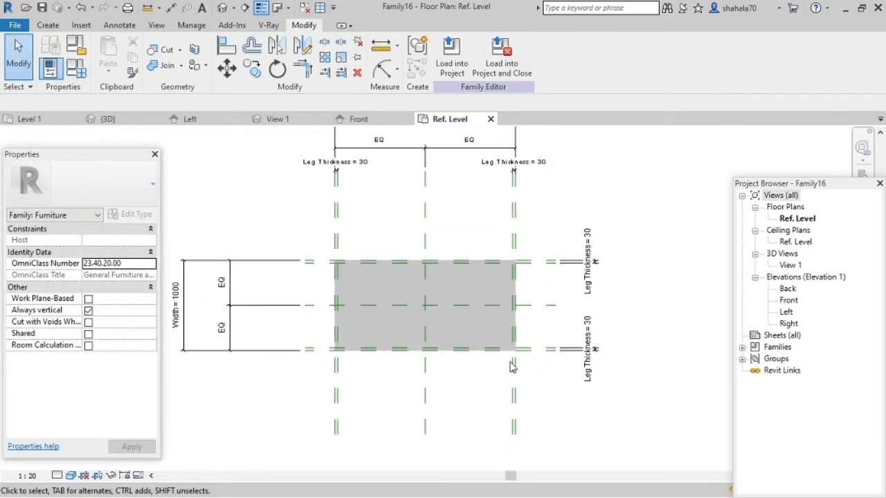
scroll(436, 358, "up", 2)
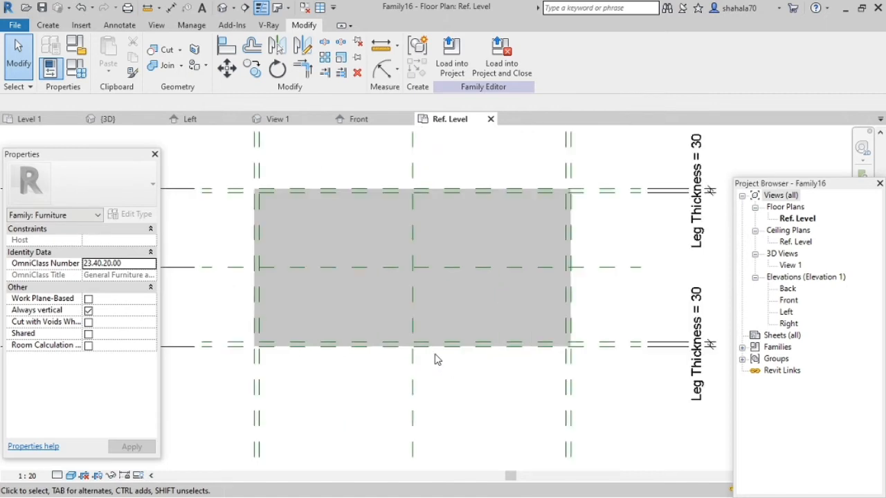
- Flex the family by setting the Length parameter to 3000
left_click(77, 70)
left_click(139, 196)
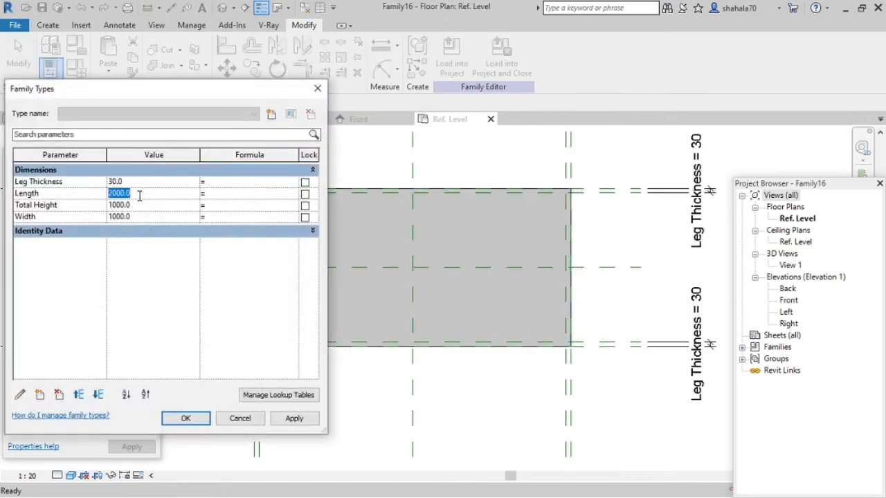
left_click(186, 415)
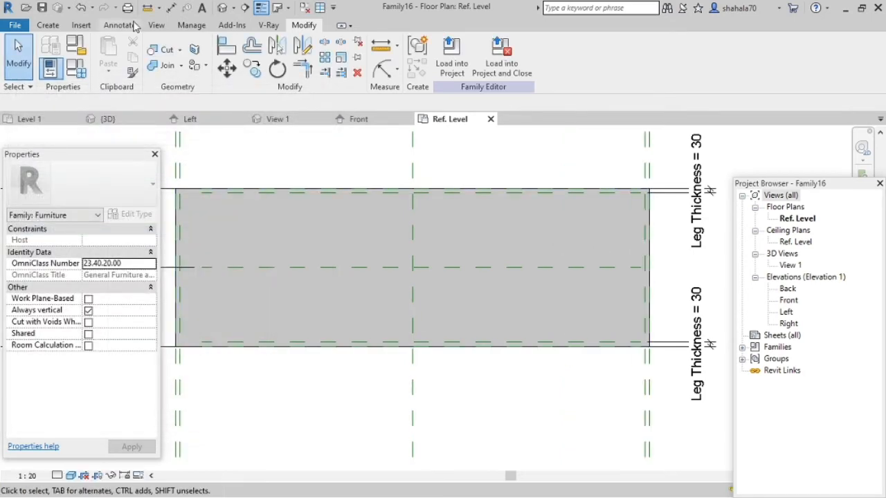
- Set the Length parameter to 2000 and the Width parameter to 2000, and apply them to the family
left_click(79, 70)
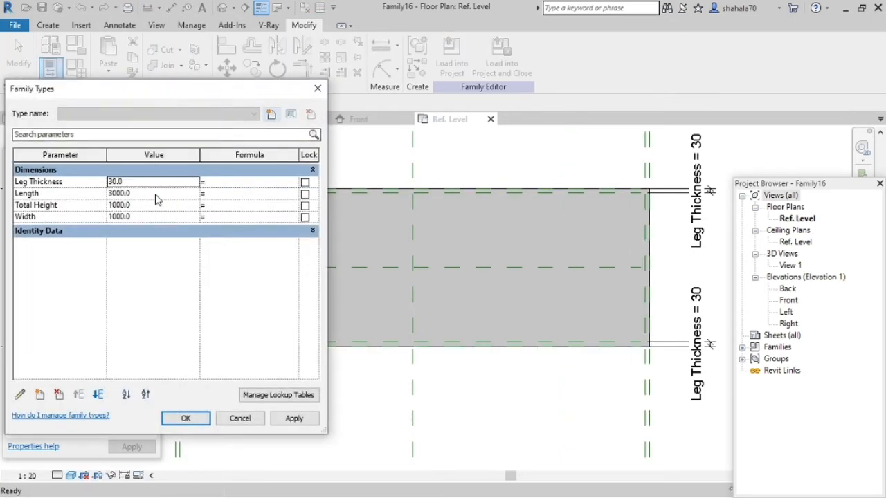
left_click(157, 194)
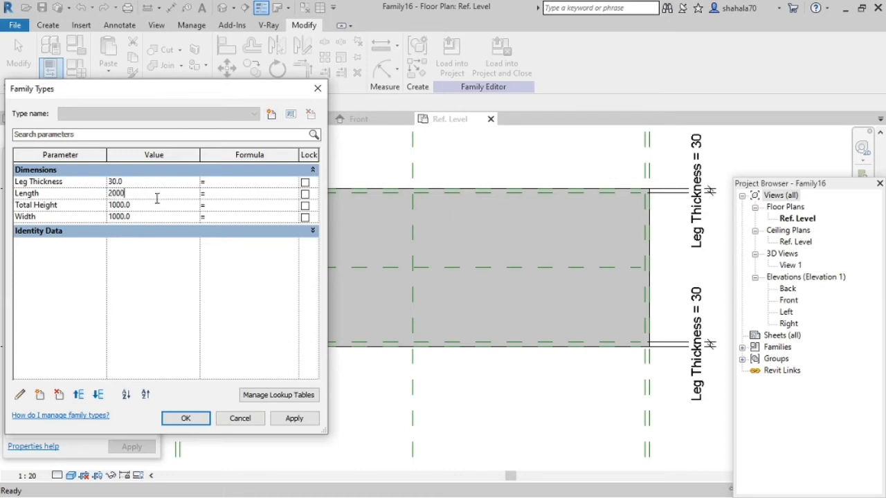
type("2000")
left_click(157, 200)
left_click(155, 217)
left_click(295, 418)
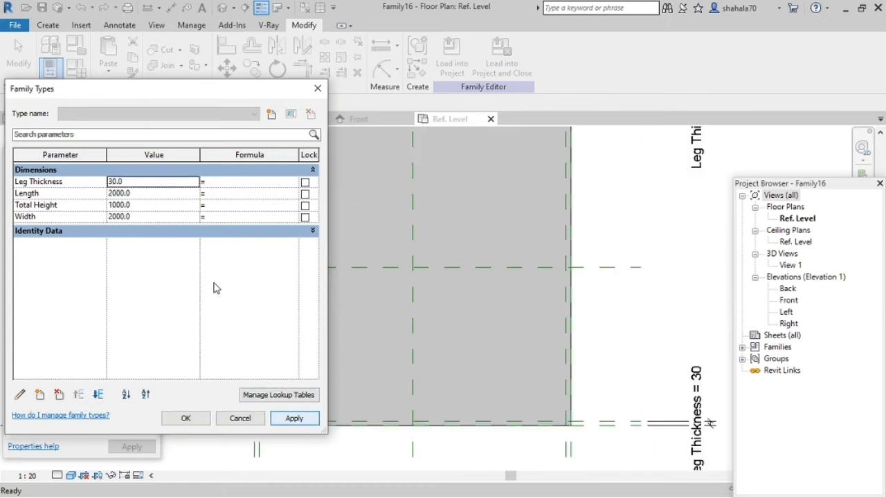
- Set the Width parameter to 1000, apply it and close the family types
left_click(170, 231)
left_click(159, 216)
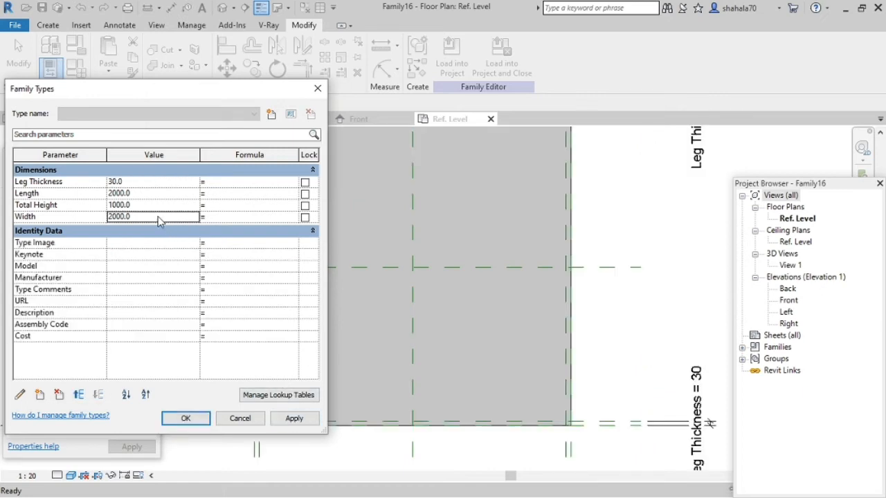
left_click(313, 230)
left_click(295, 418)
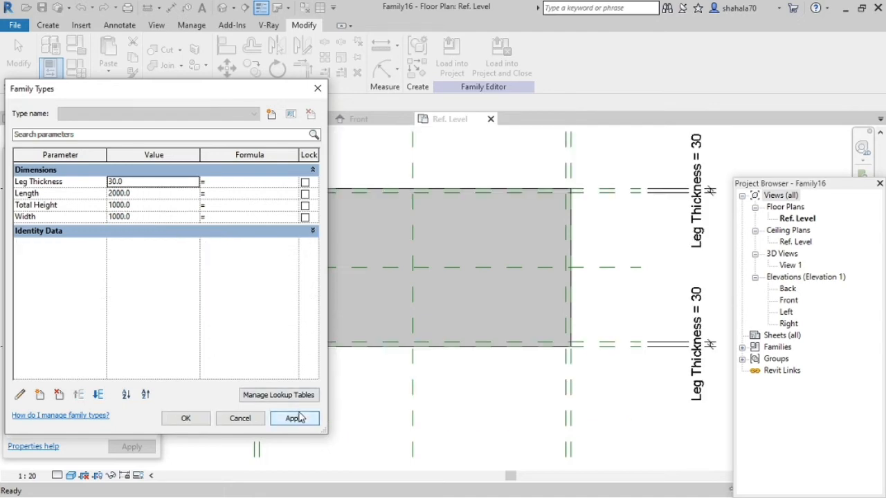
left_click(189, 424)
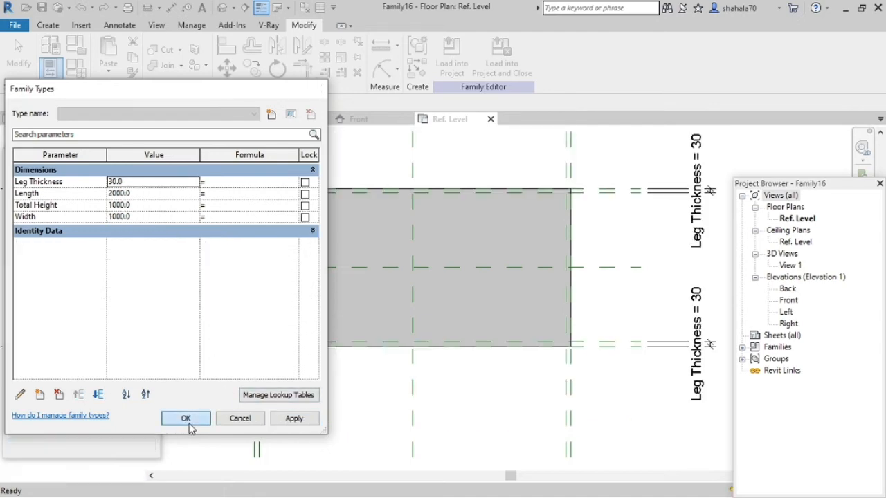
- In the Front elevation, give the extrusion an end of -50 so it runs down from the Height plane
left_click(361, 122)
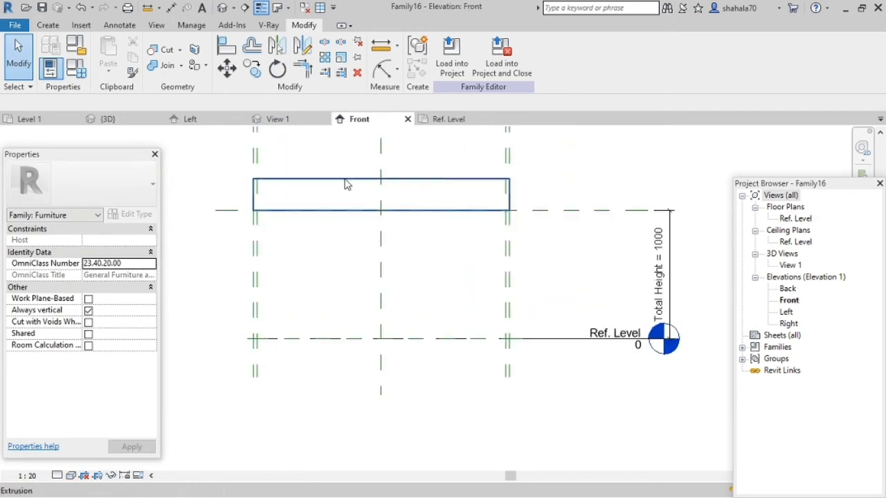
left_click(346, 184)
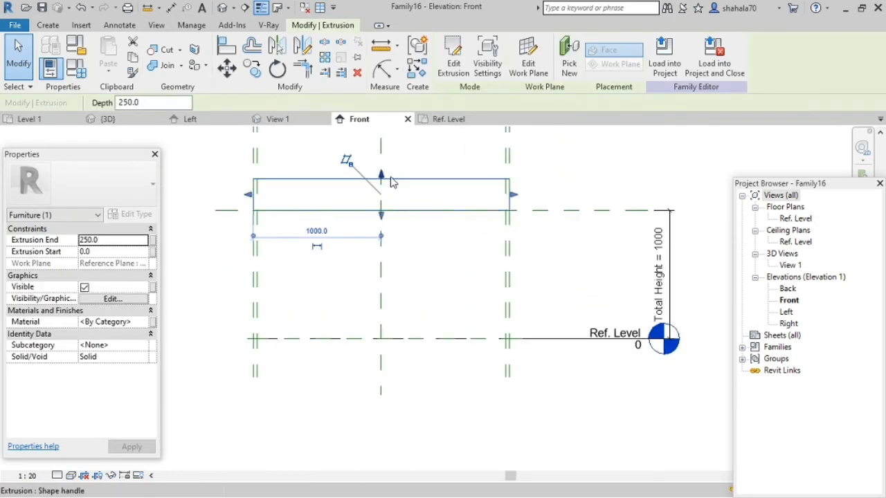
left_click_drag(381, 177, 385, 223)
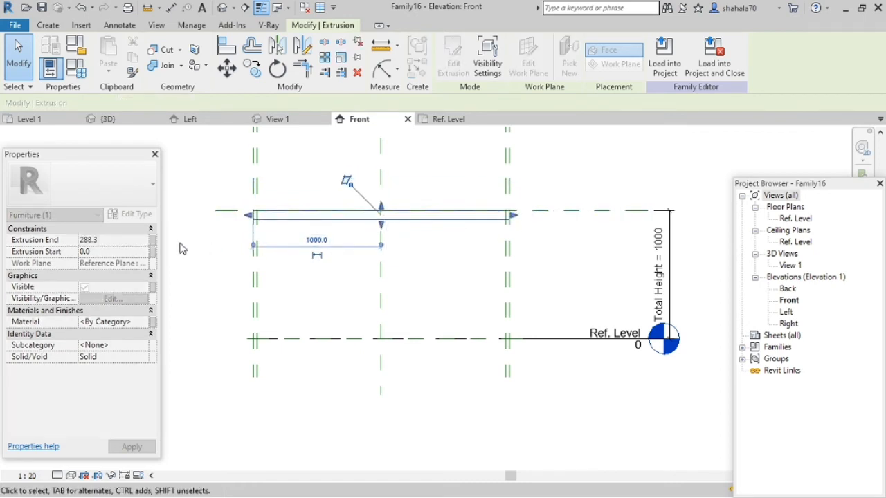
left_click(117, 248)
type("-")
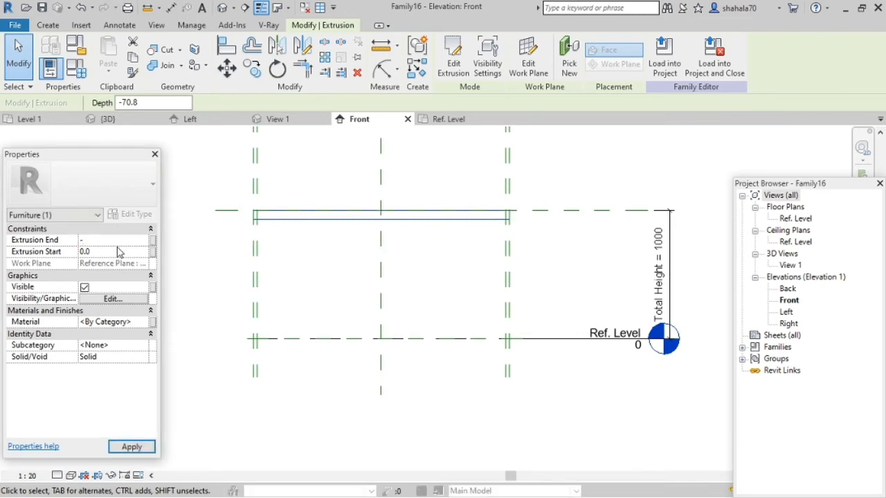
type("50")
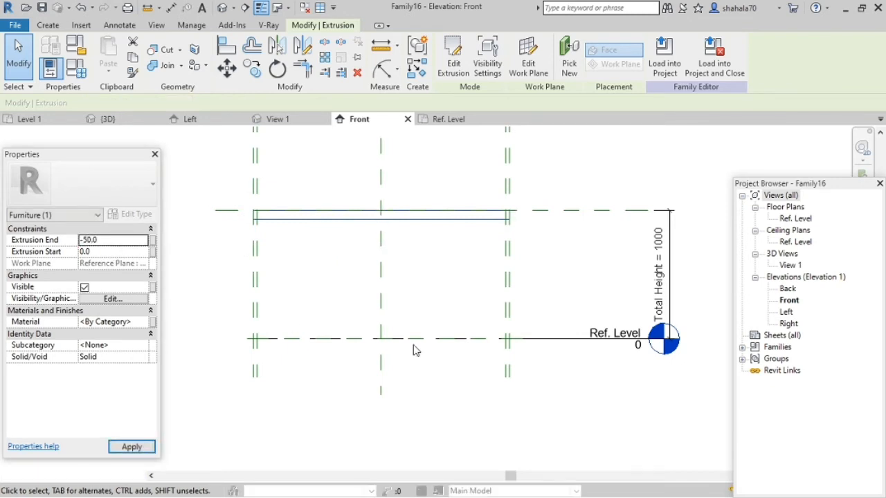
left_click(446, 285)
- Align the extrusion's top face to the Height reference plane and lock the alignment
scroll(426, 257, "up", 1)
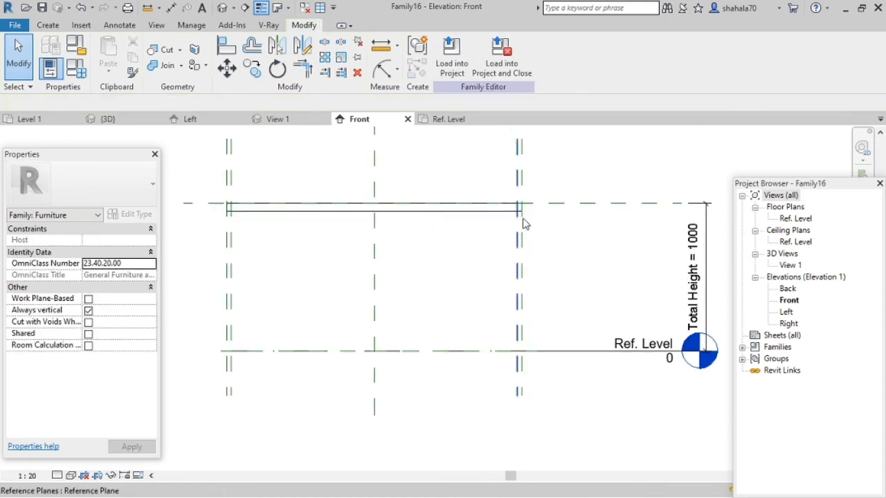
key("a")
key("l")
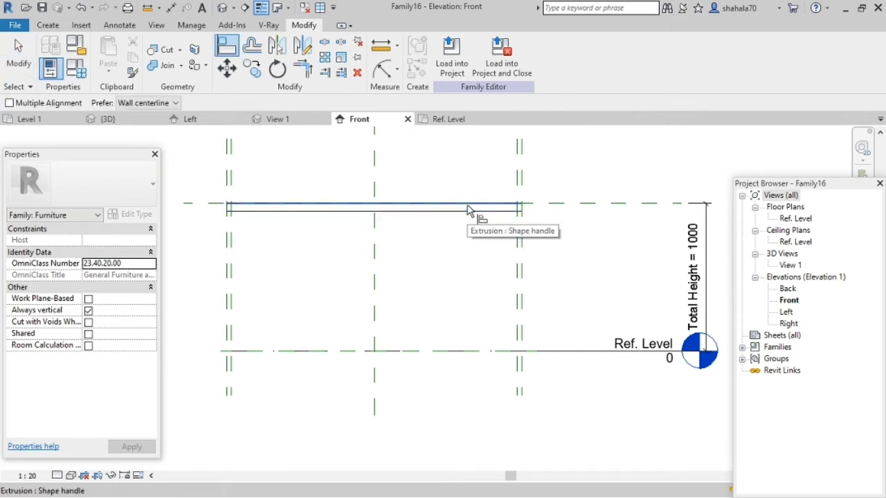
left_click(587, 205)
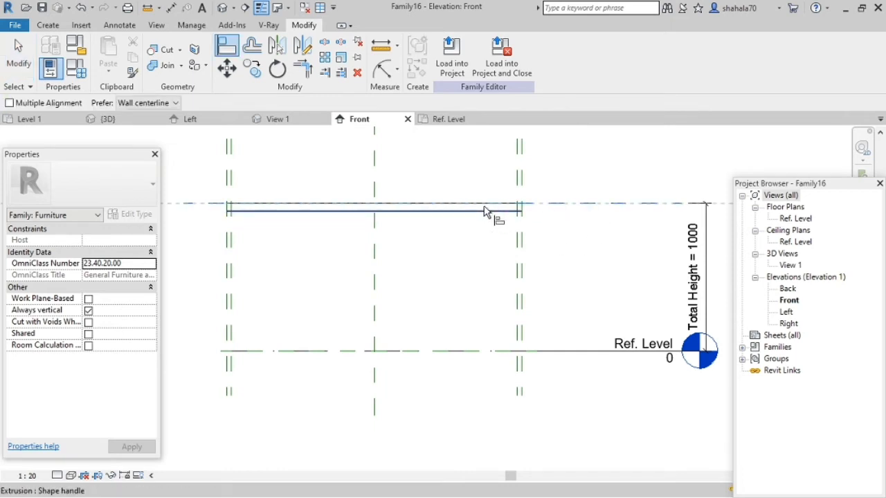
left_click(482, 207)
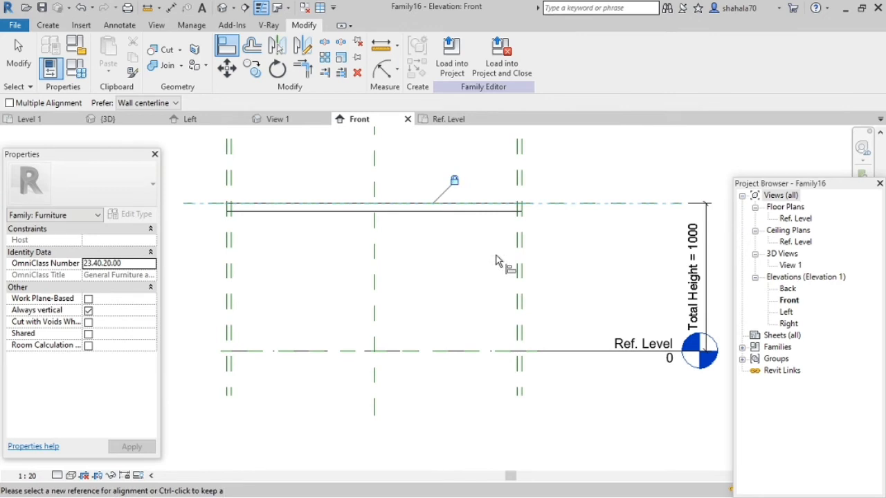
key("Escape")
key("Escape")
- Place an aligned dimension from the Height plane to the extrusion's bottom face, beyond their left ends, and finish dimensioning
scroll(188, 219, "up", 2)
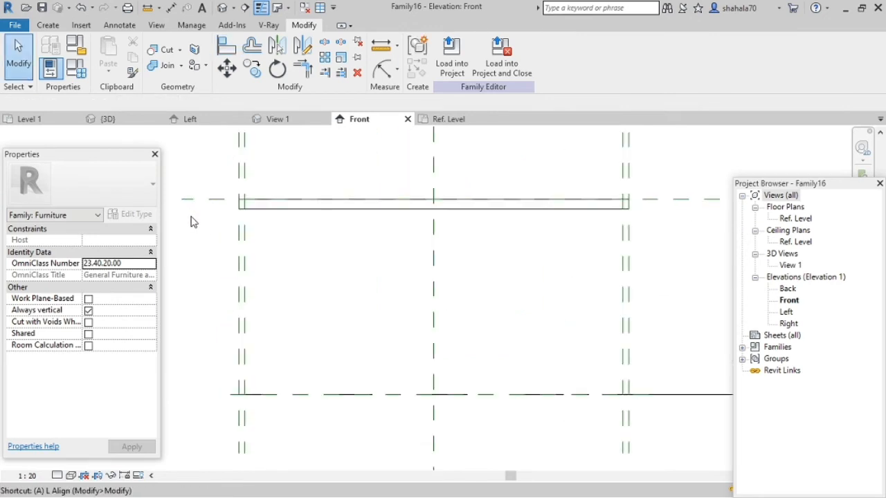
key("d")
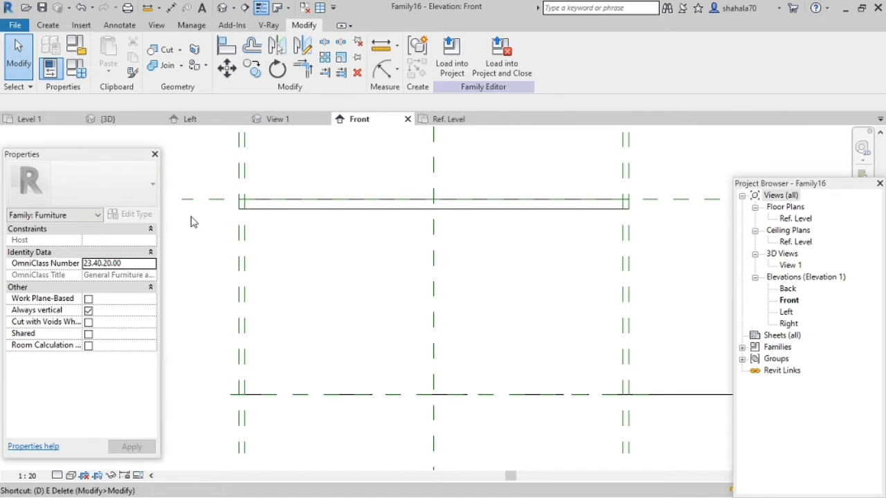
key("i")
left_click(199, 205)
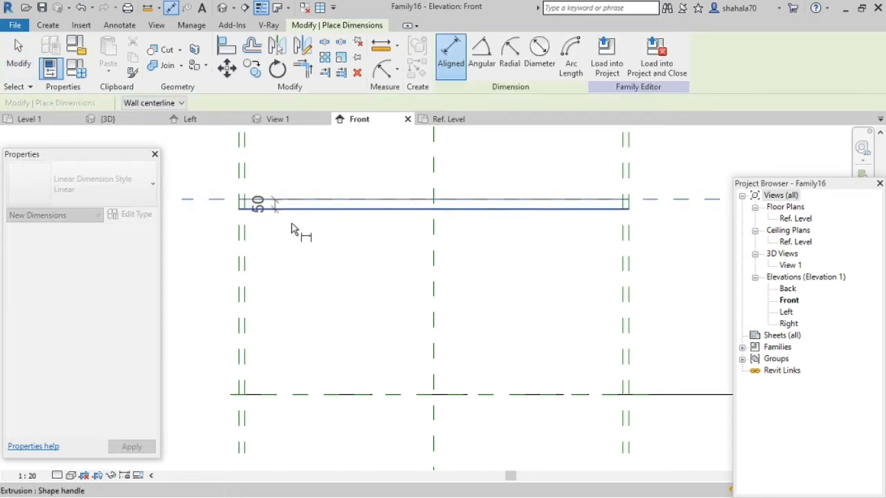
scroll(304, 239, "down", 4)
left_click(220, 241)
scroll(220, 242, "up", 2)
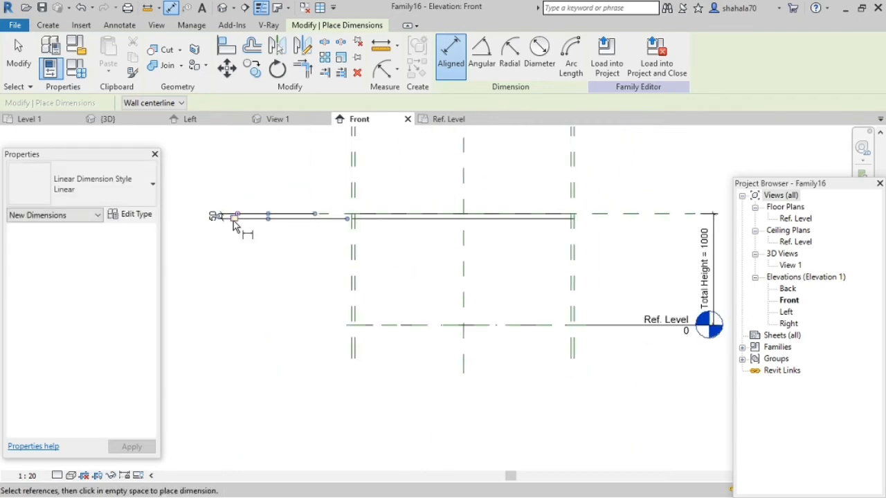
key("Escape")
key("Escape")
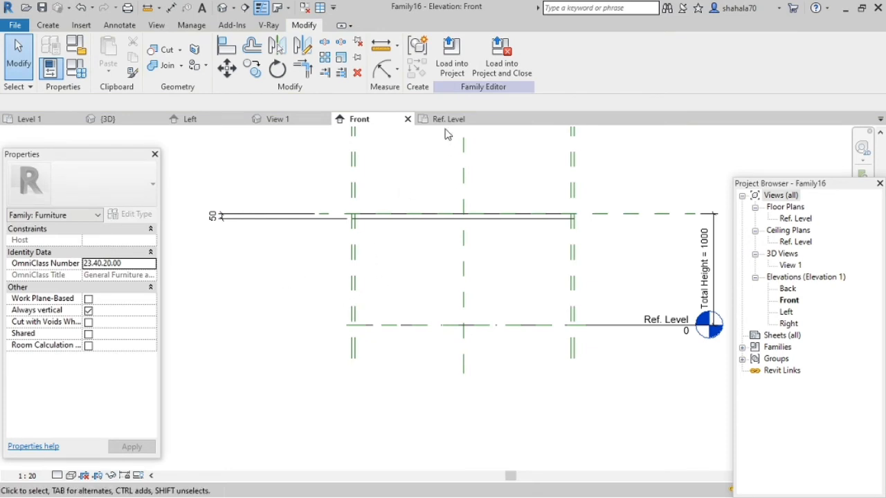
- In the Ref. Level plan, start an extrusion and sketch a leg rectangle about 20 by 20 between the upper-left leg reference planes
left_click(446, 120)
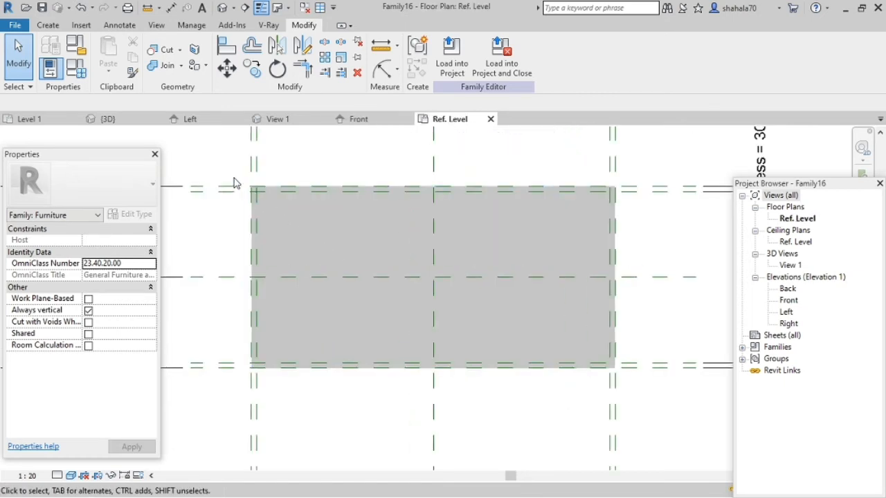
scroll(235, 182, "up", 5)
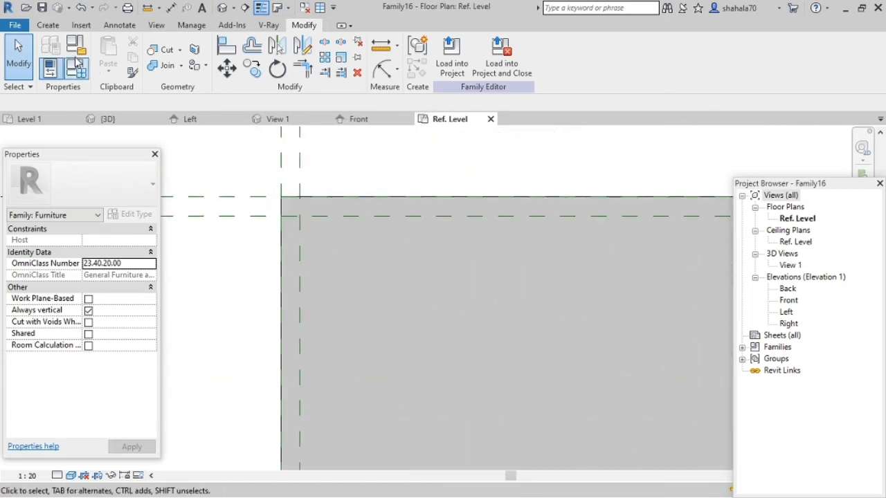
left_click(48, 25)
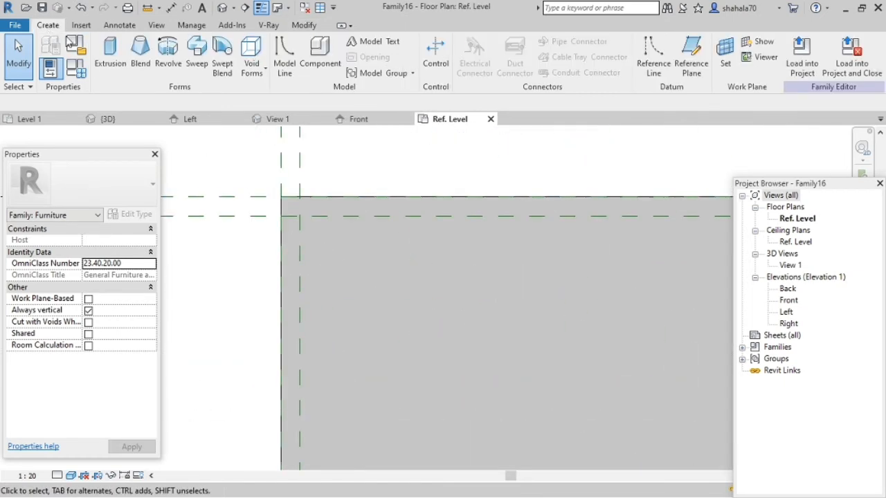
left_click(110, 63)
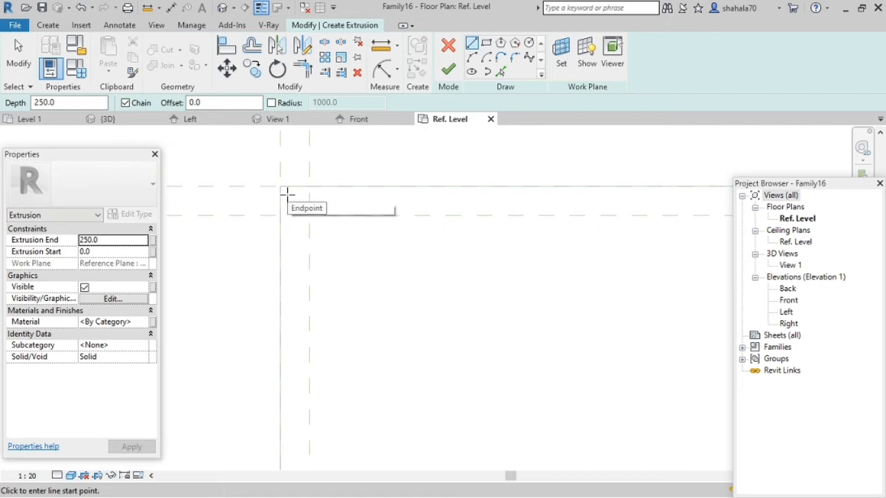
left_click(285, 193)
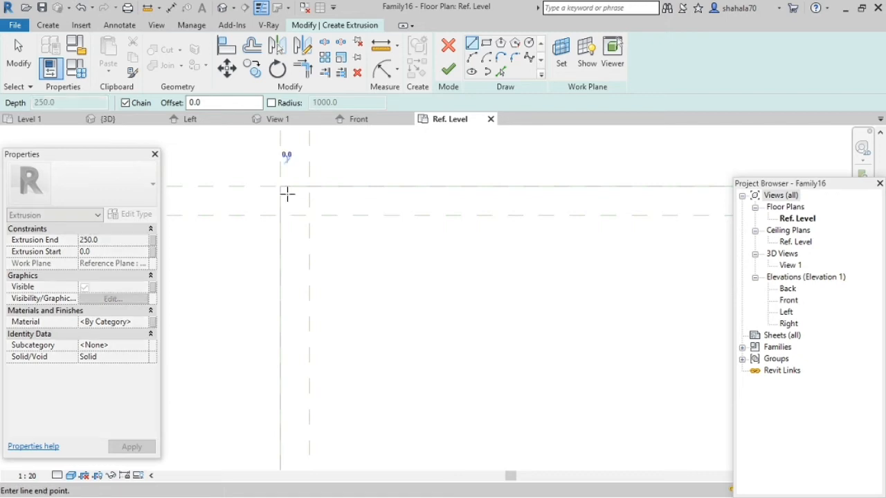
left_click(486, 44)
scroll(291, 192, "up", 3)
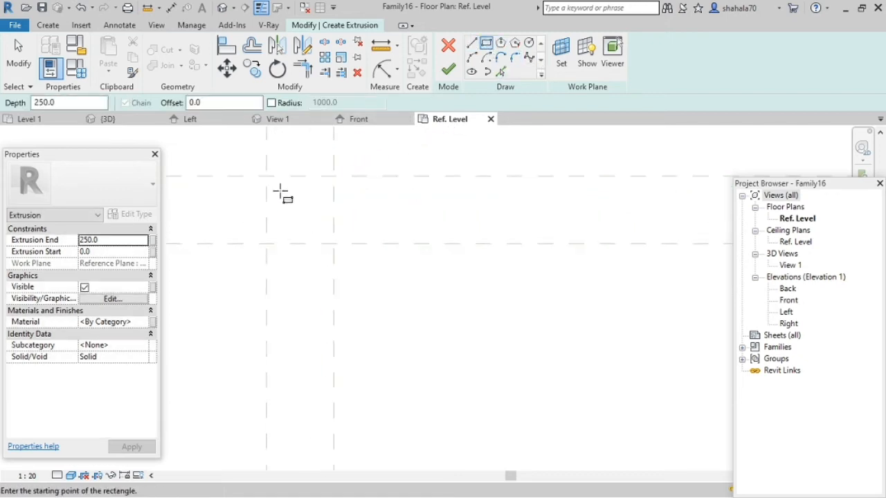
left_click(275, 188)
left_click(320, 235)
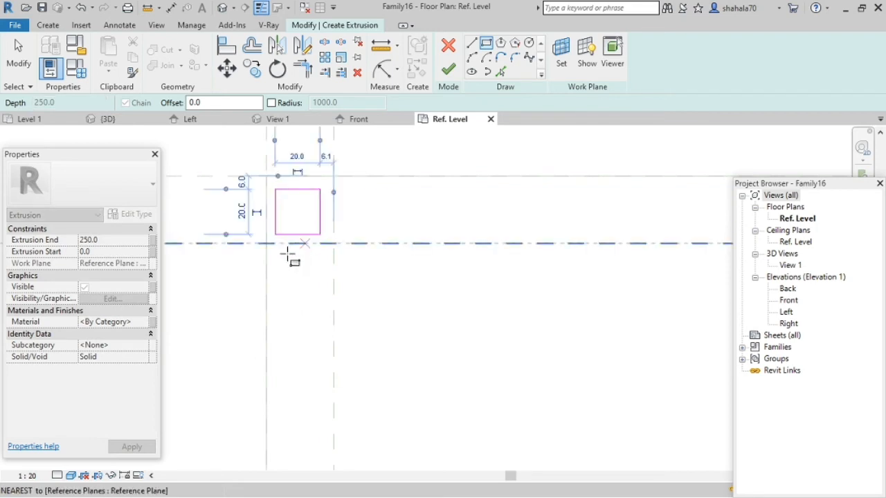
key("Escape")
key("Escape")
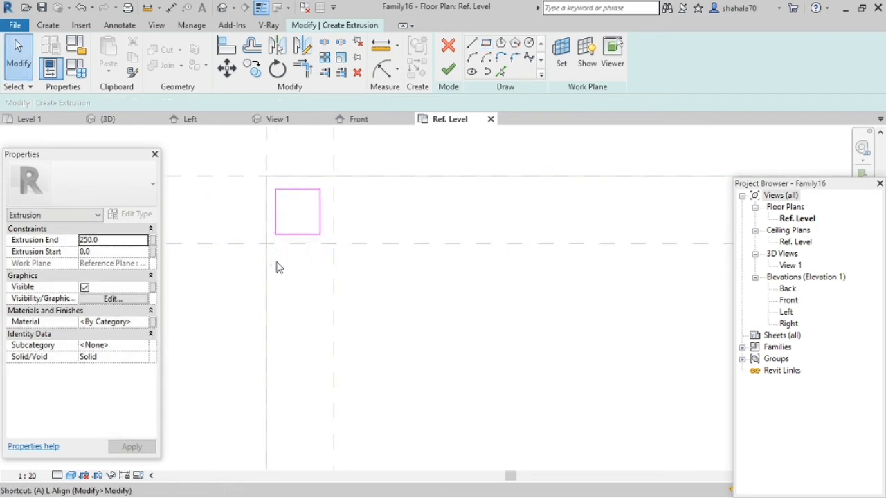
- Align the leg profile's left, lower and right edges to the surrounding reference planes, locking the alignments
key("l")
left_click(270, 148)
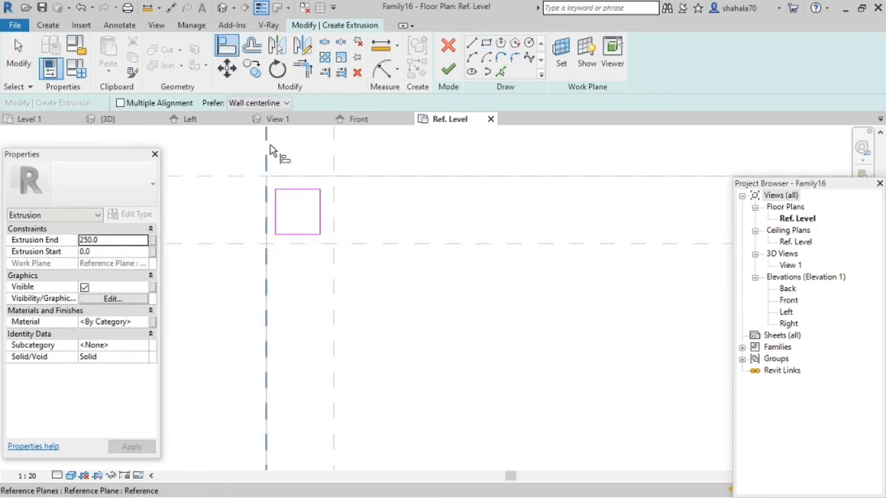
left_click(275, 207)
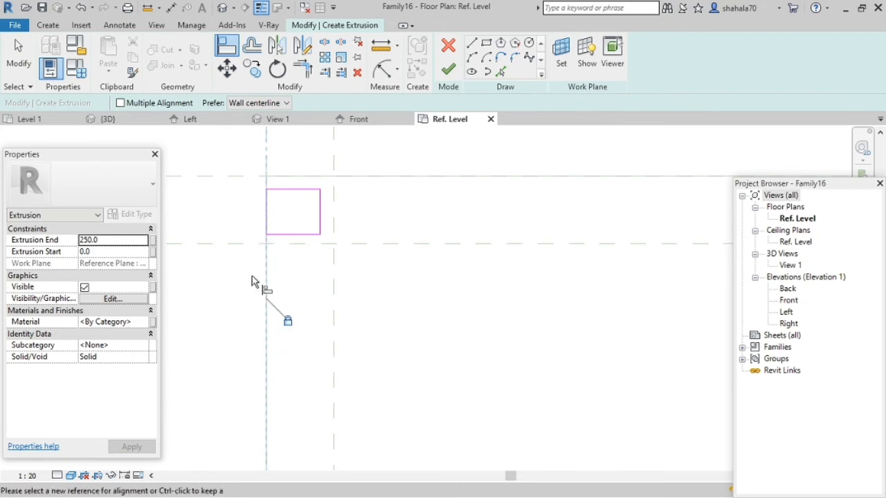
left_click(233, 246)
left_click(294, 235)
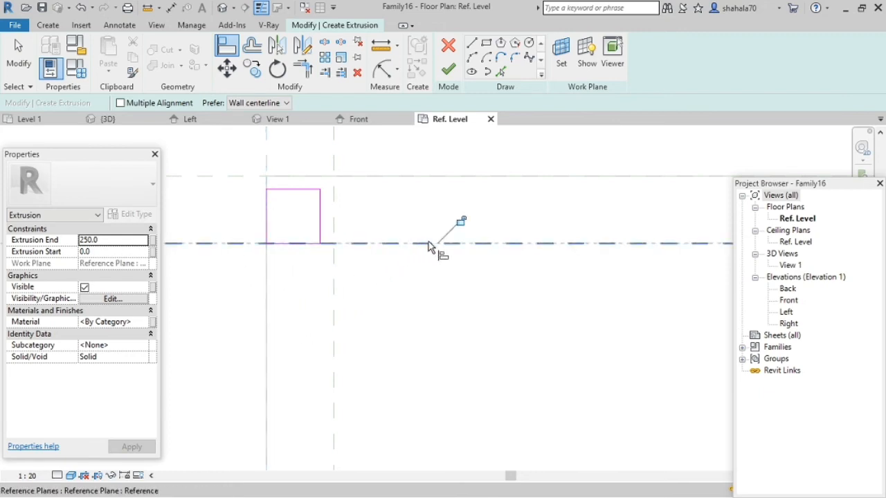
left_click(335, 138)
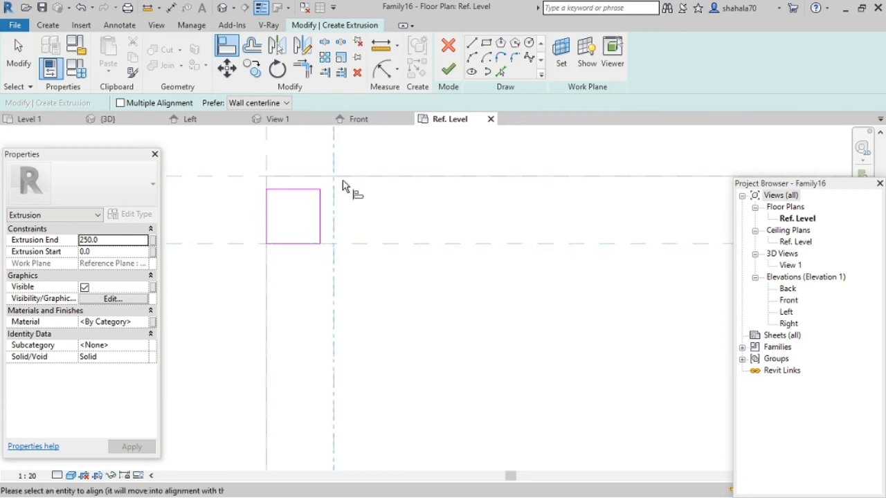
left_click(320, 225)
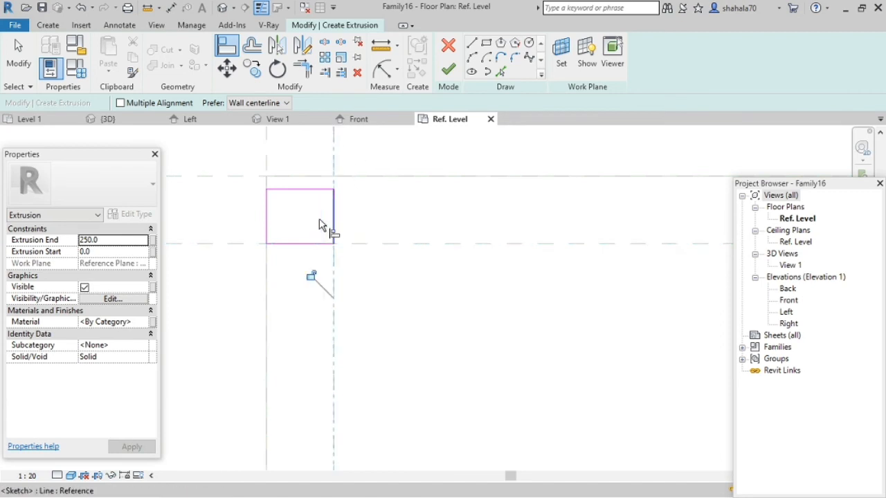
left_click(267, 139)
key("Escape")
key("Escape")
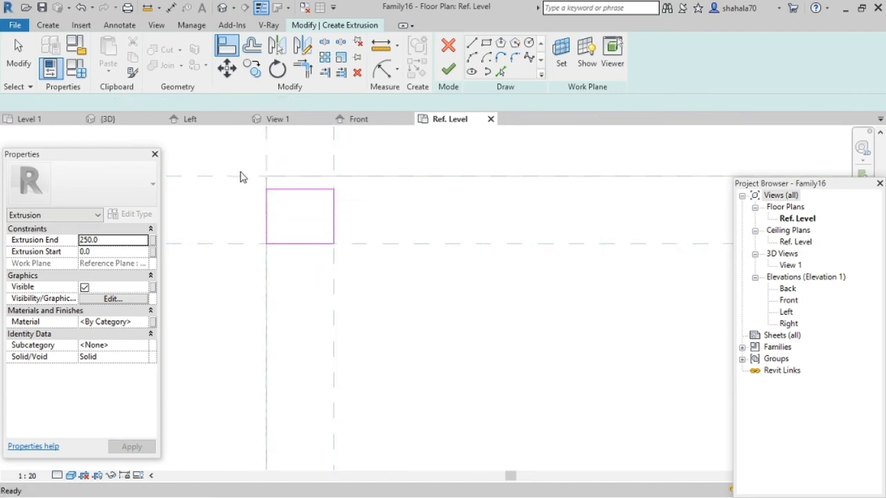
- Align the upper edge of the upper-left leg profile to the outer horizontal reference plane
key("l")
left_click(241, 175)
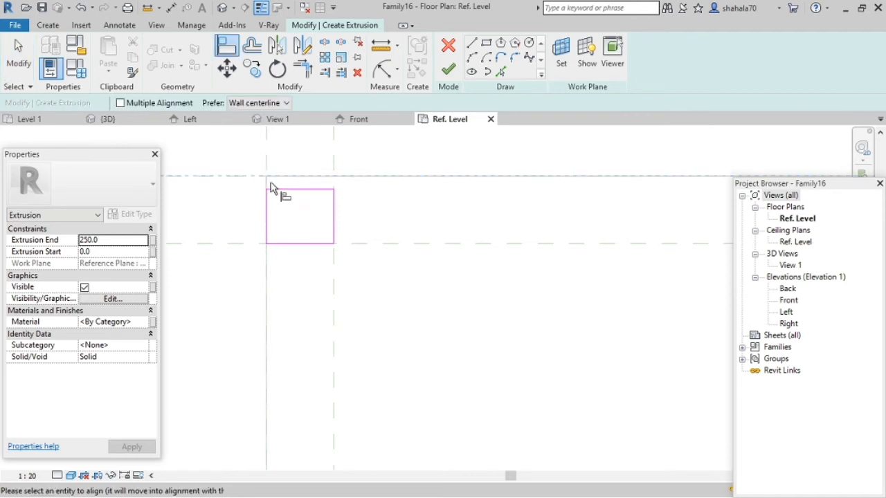
left_click(279, 188)
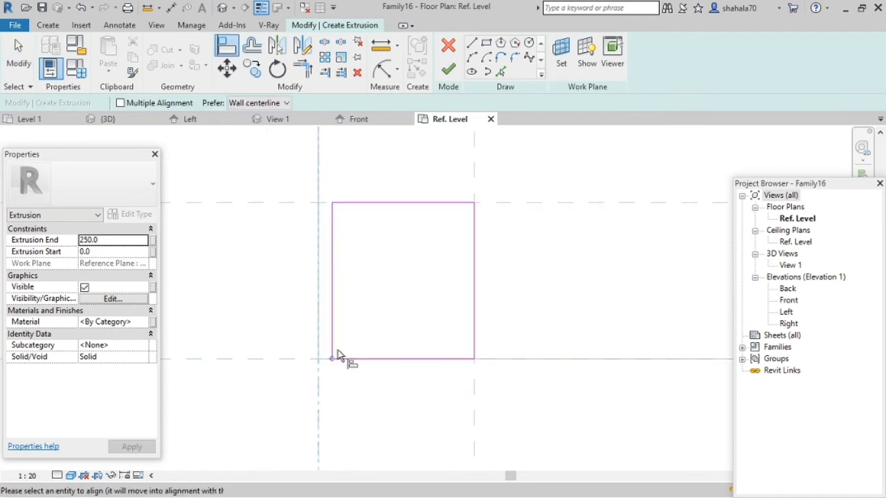
- Align and lock the lower-left leg profile's left edge to the outer vertical reference plane, and finish the leg extrusion
left_click(333, 349)
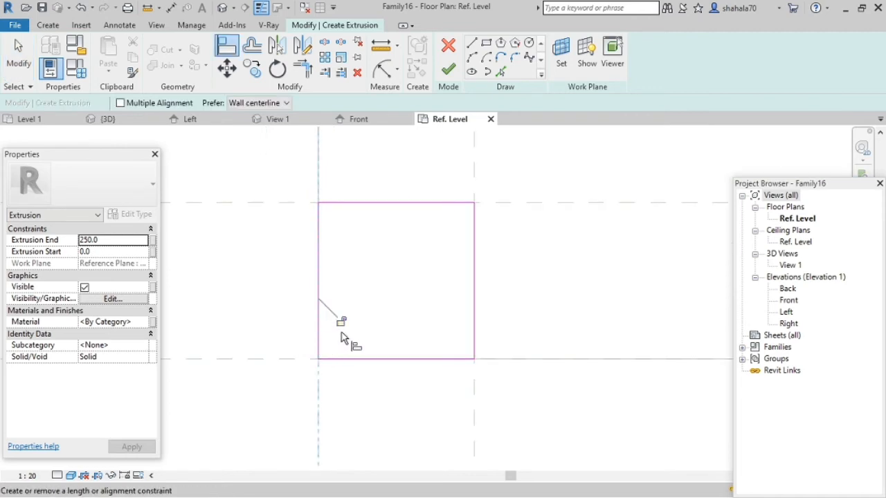
scroll(308, 356, "down", 8)
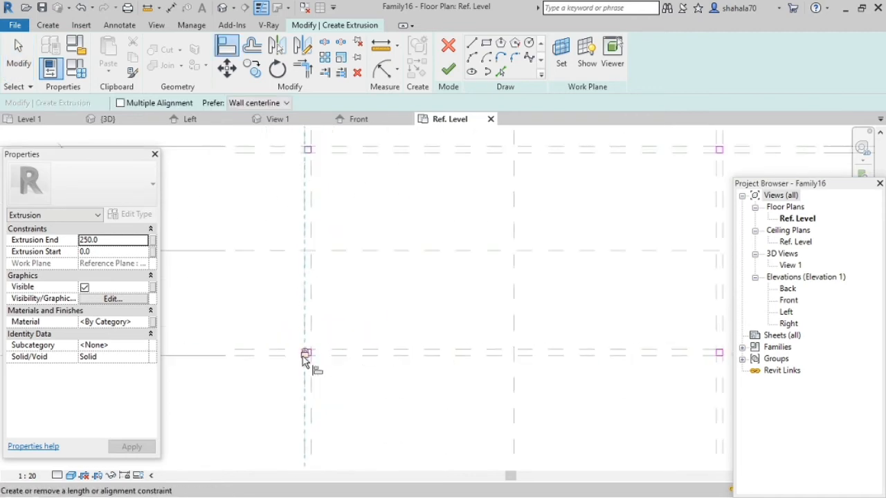
scroll(380, 401, "down", 2)
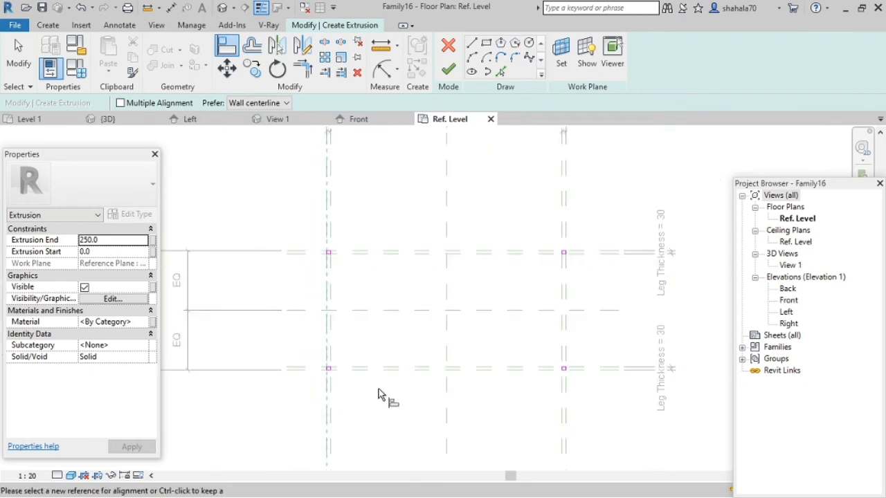
left_click(448, 71)
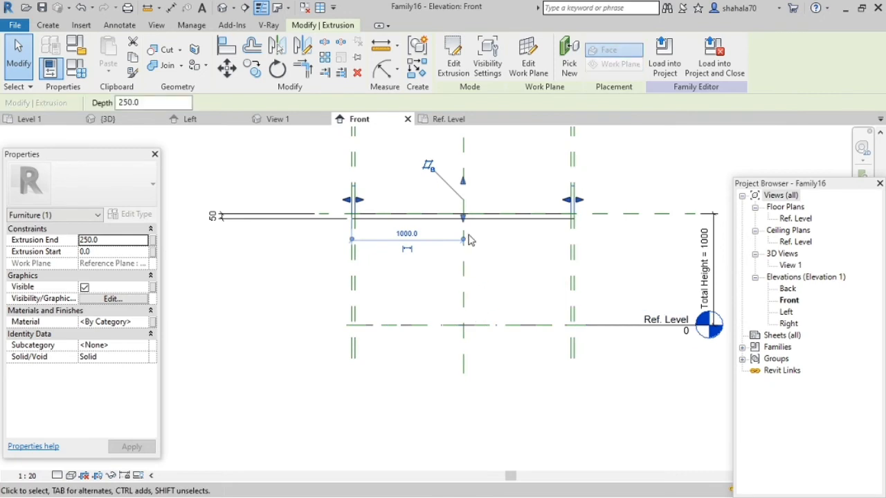
- In the Front elevation, stretch the leg extrusion down from the Height plane and align its bottom face to Ref. Level
left_click_drag(467, 186, 480, 328)
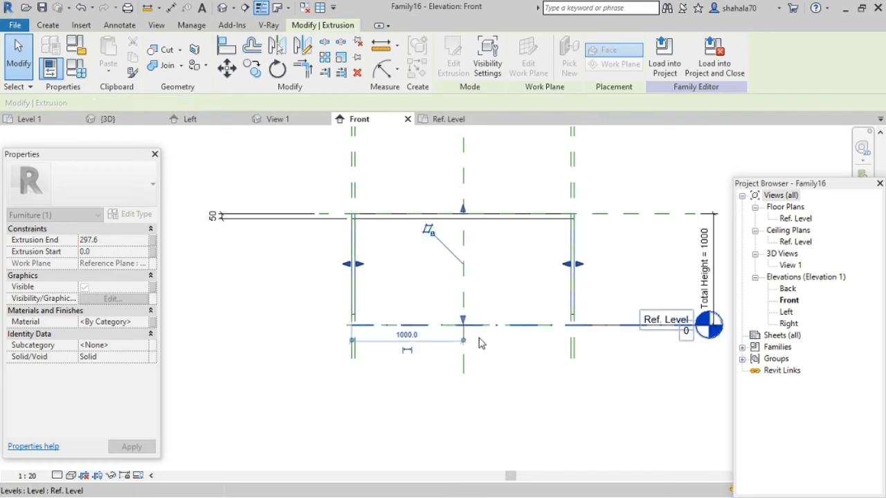
scroll(468, 336, "up", 3)
left_click(468, 337)
key("a")
key("l")
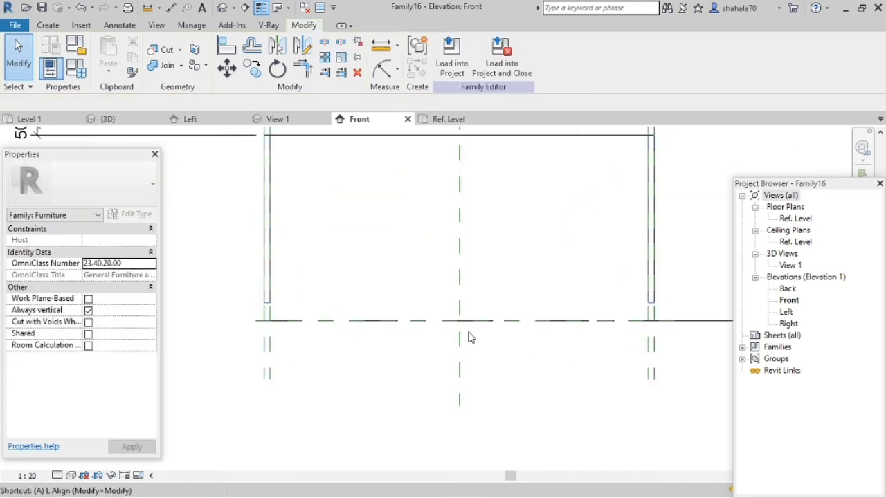
left_click(468, 321)
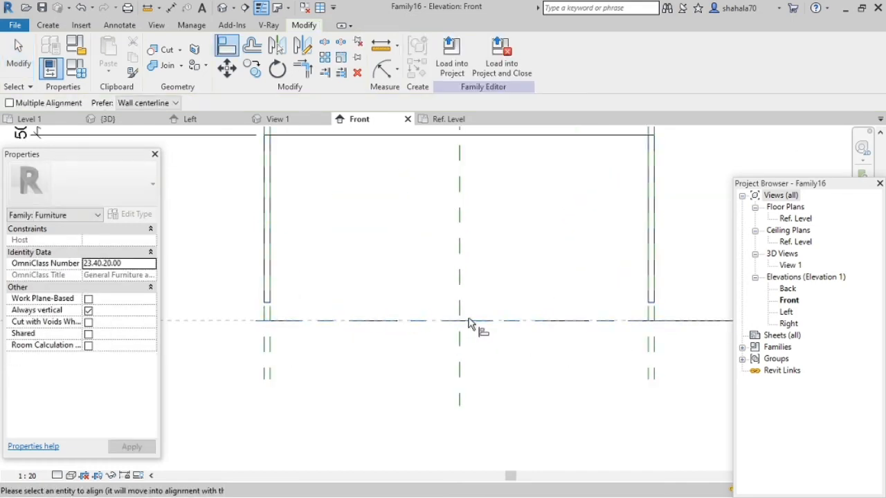
left_click(277, 310)
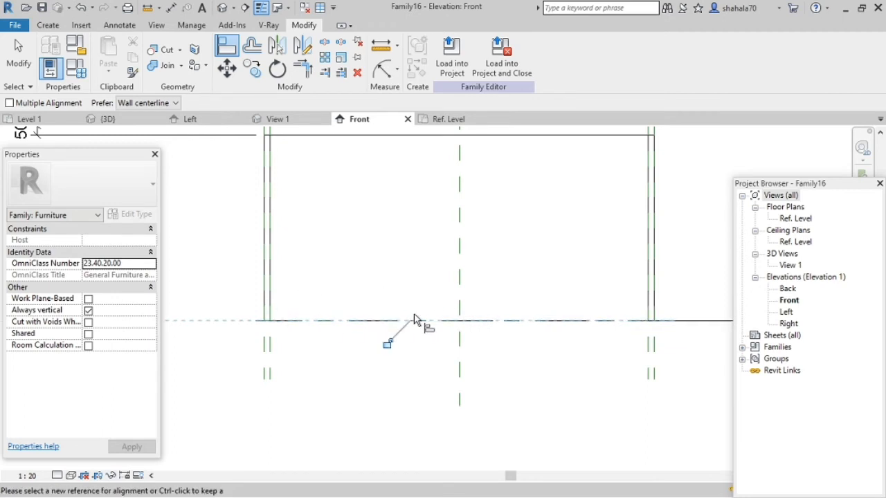
scroll(391, 381, "down", 1)
scroll(391, 382, "down", 2)
key("Escape")
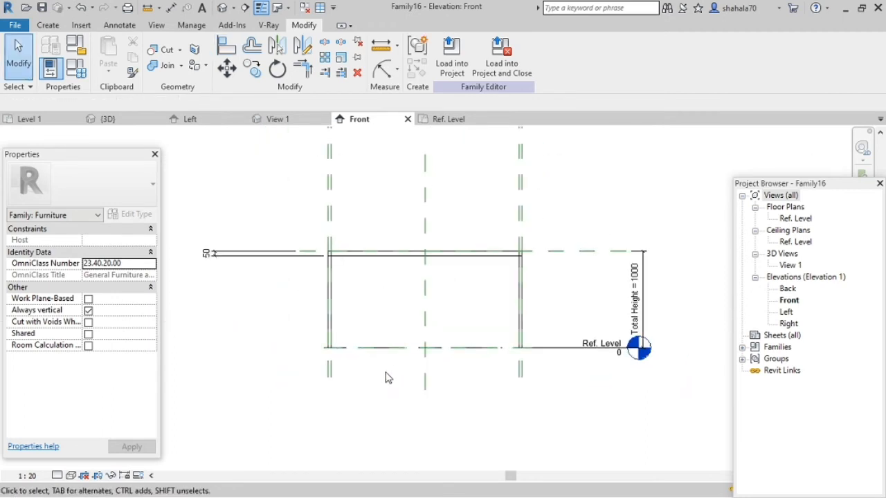
- Lower the top of the leg extrusion to the tabletop's underside, giving it an extrusion start of -50
scroll(316, 283, "up", 2)
scroll(350, 255, "up", 2)
scroll(349, 255, "down", 5)
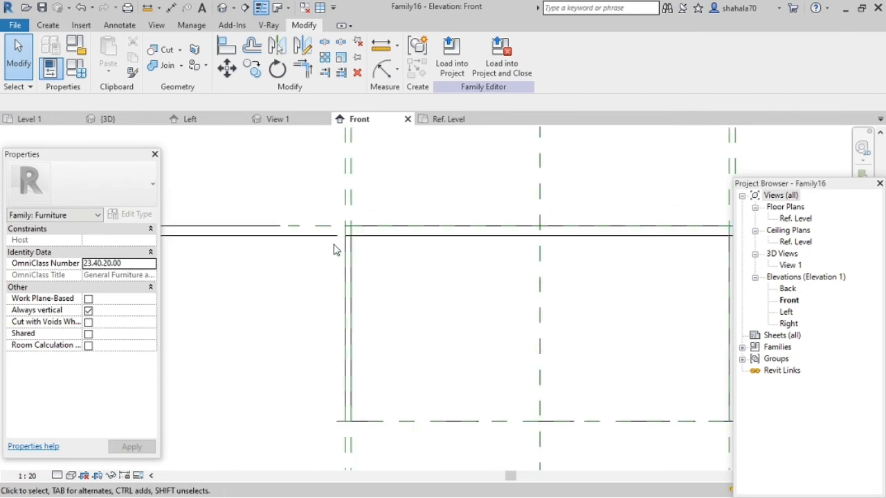
scroll(333, 261, "up", 1)
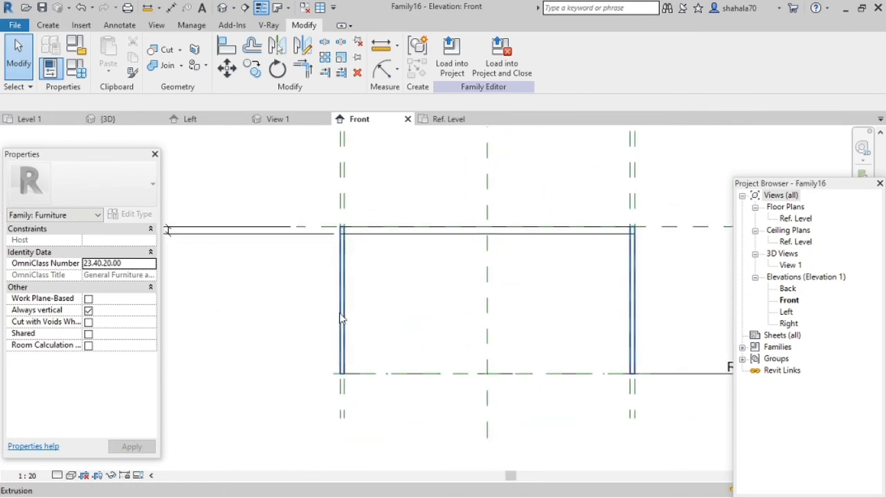
scroll(352, 263, "up", 1)
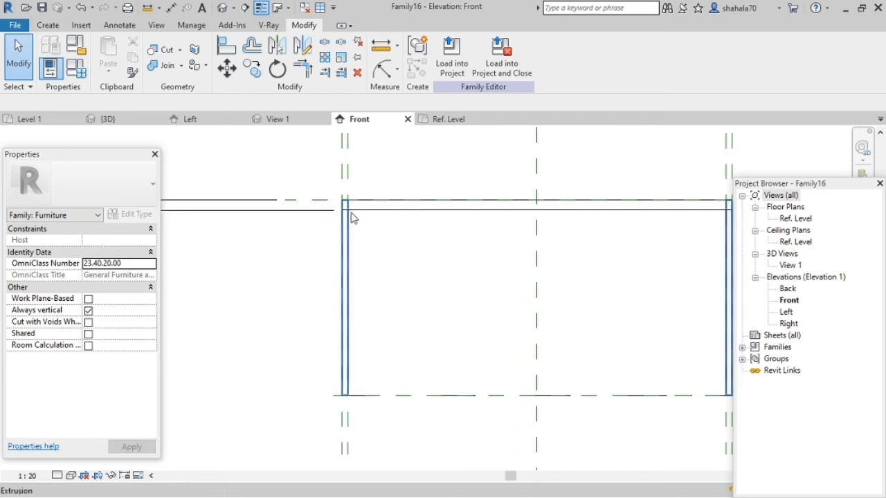
scroll(347, 231, "up", 1)
left_click(347, 233)
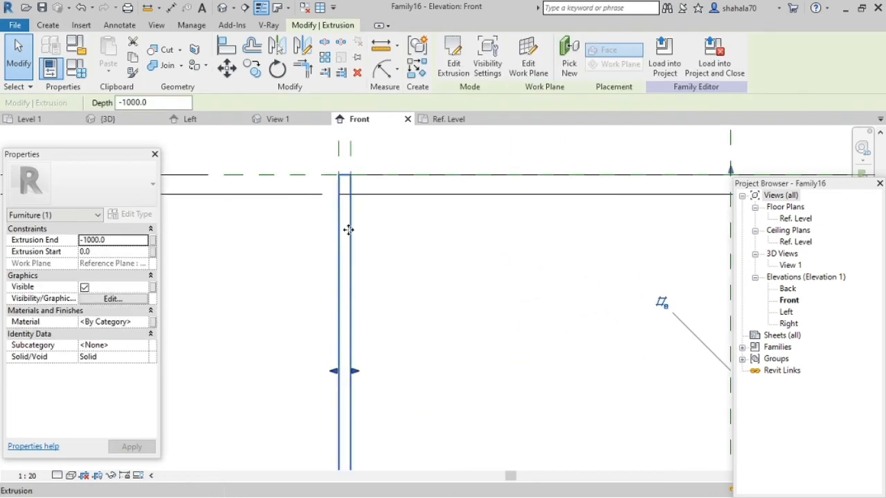
scroll(348, 232, "down", 1)
left_click_drag(599, 191, 596, 206)
scroll(339, 257, "down", 3)
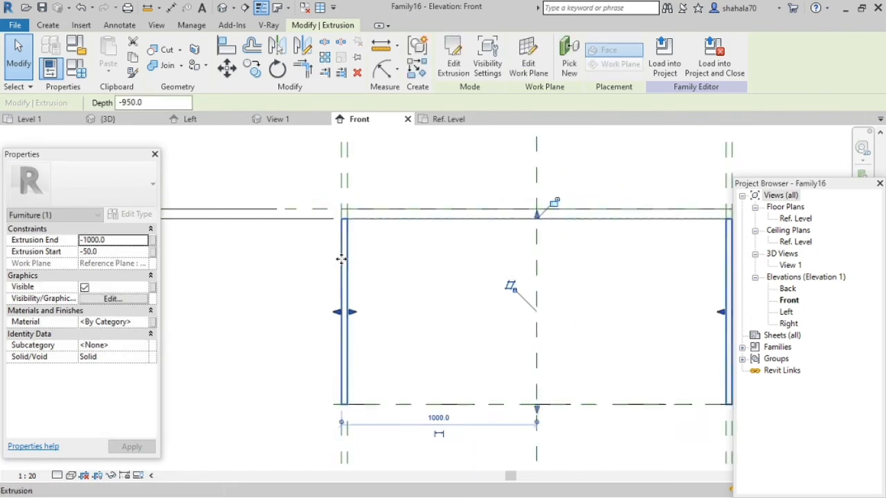
left_click(443, 301)
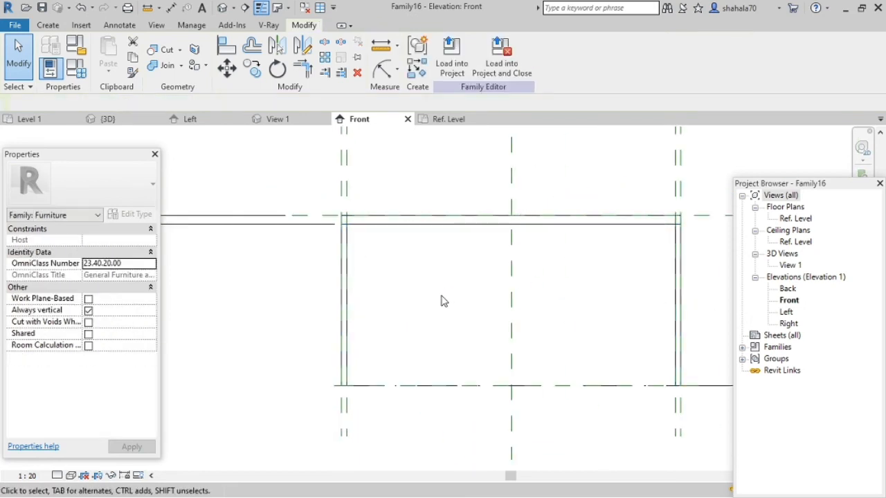
- Associate the tabletop extrusion's material with a new type parameter named Tabletop Material, grouped under Materials and Finishes
scroll(443, 301, "down", 2)
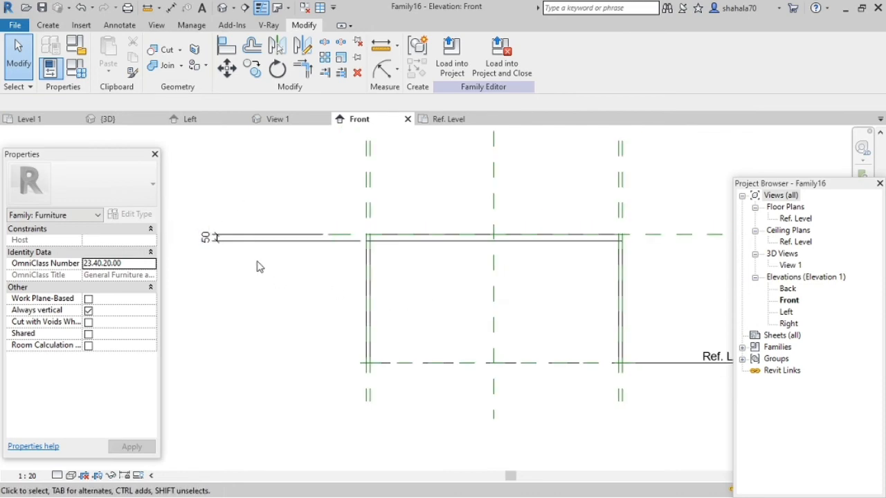
scroll(366, 248, "up", 4)
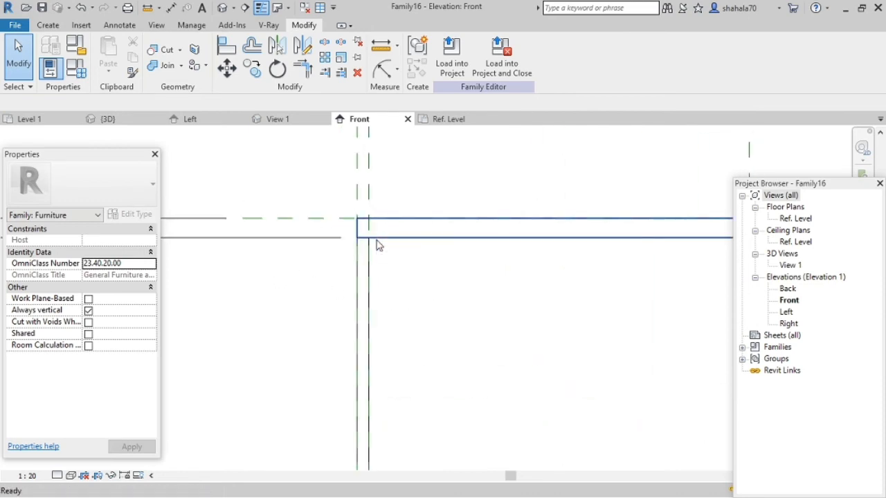
scroll(378, 245, "down", 3)
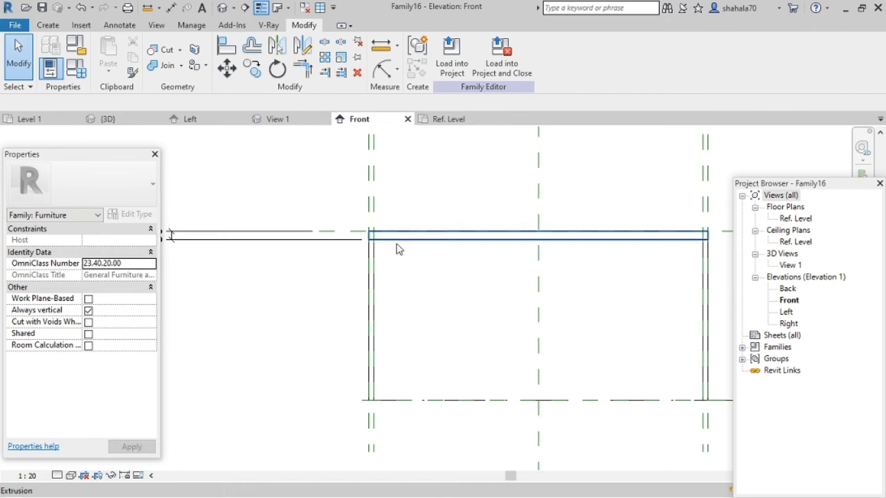
left_click(397, 249)
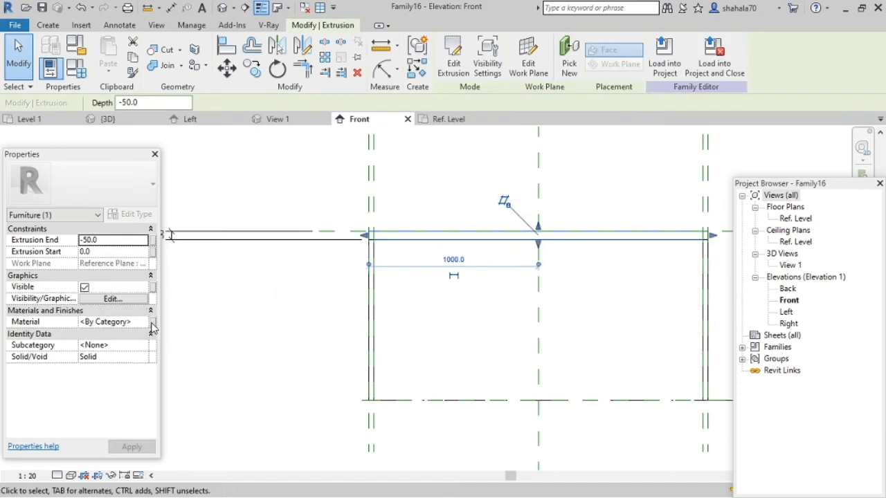
left_click(153, 327)
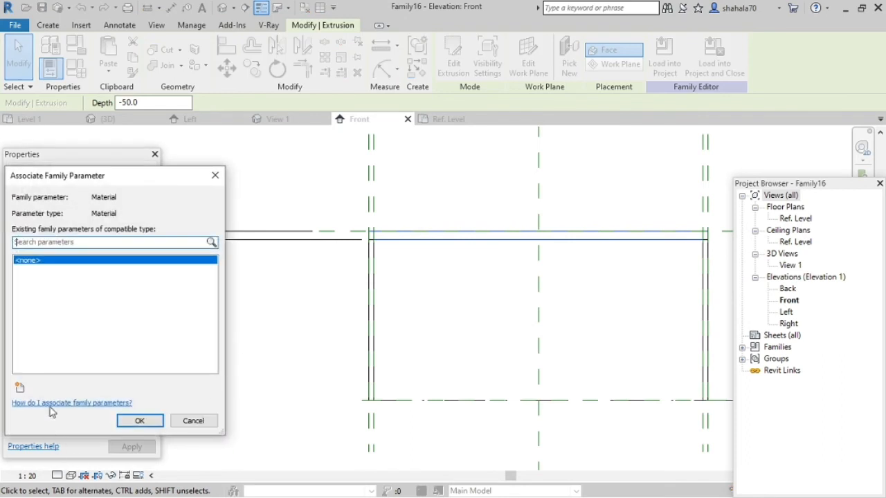
left_click(19, 390)
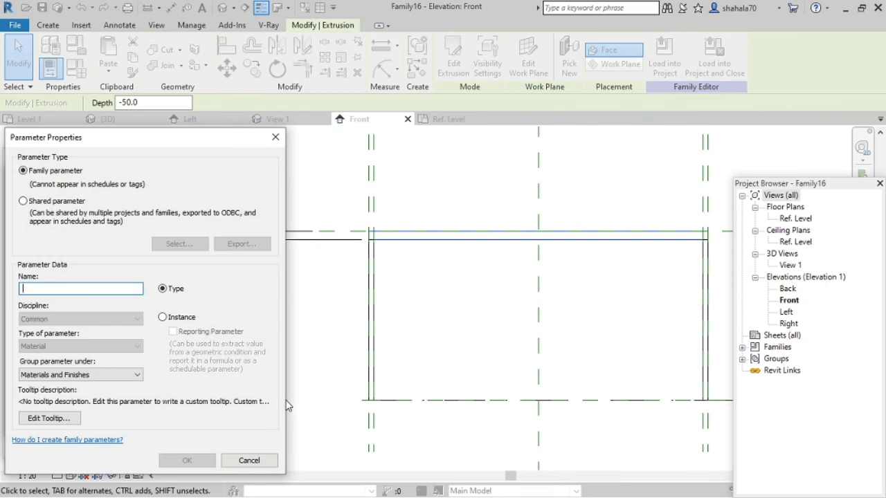
type("Tabletop Material")
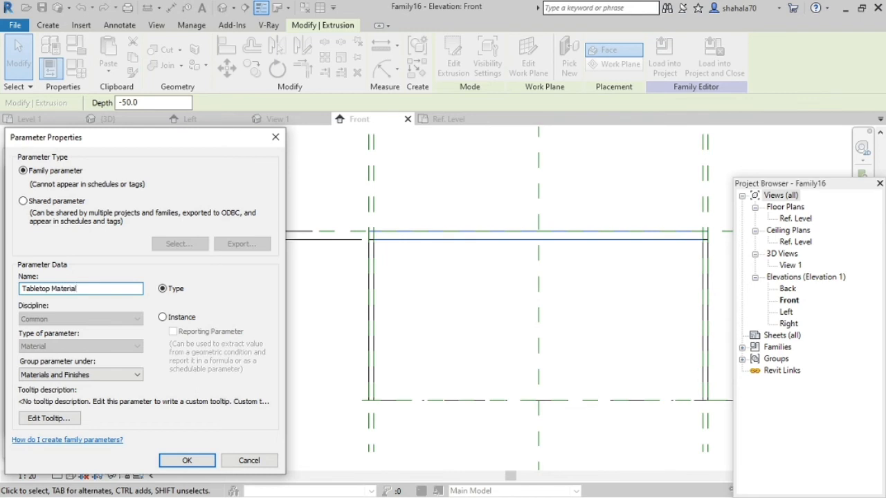
left_click(198, 460)
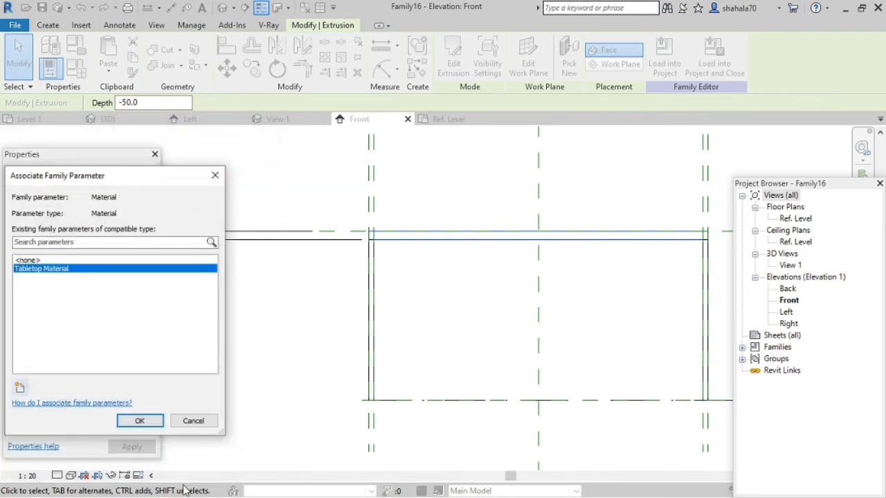
left_click(139, 421)
- Associate the leg extrusion's material with a new type parameter named Leg Material, grouped under Materials and Finishes
scroll(361, 317, "down", 2)
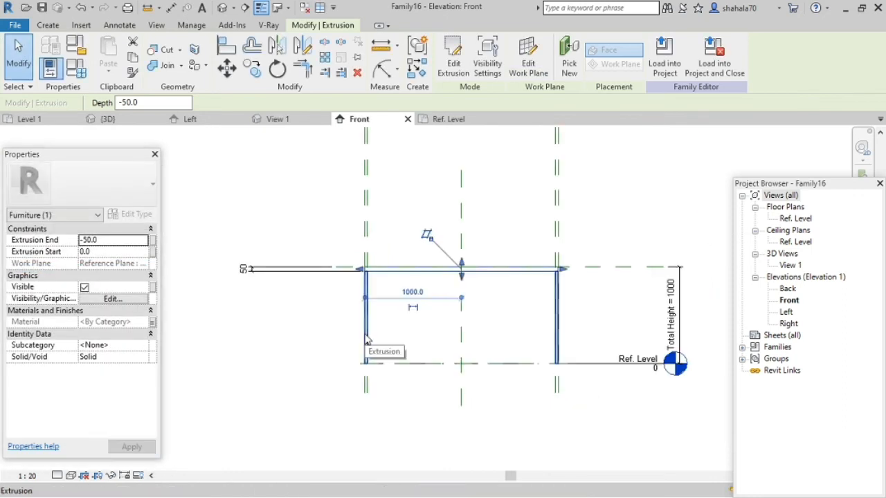
left_click(367, 339)
left_click(153, 321)
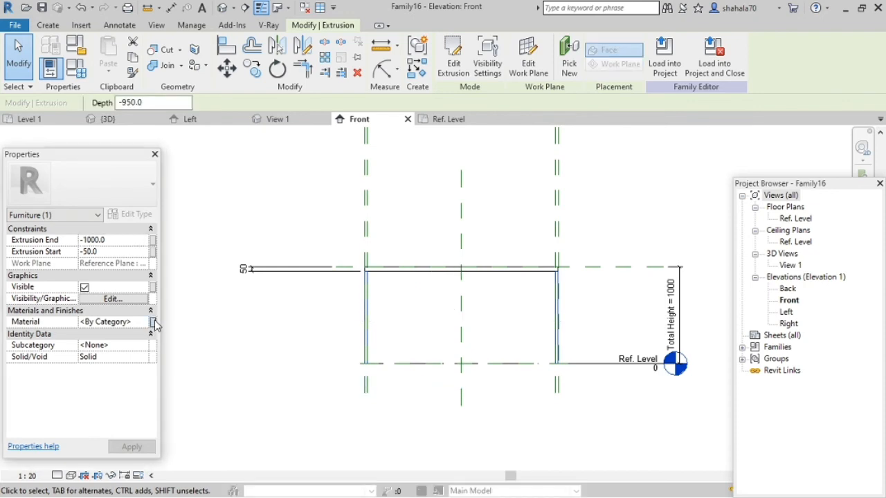
left_click(20, 389)
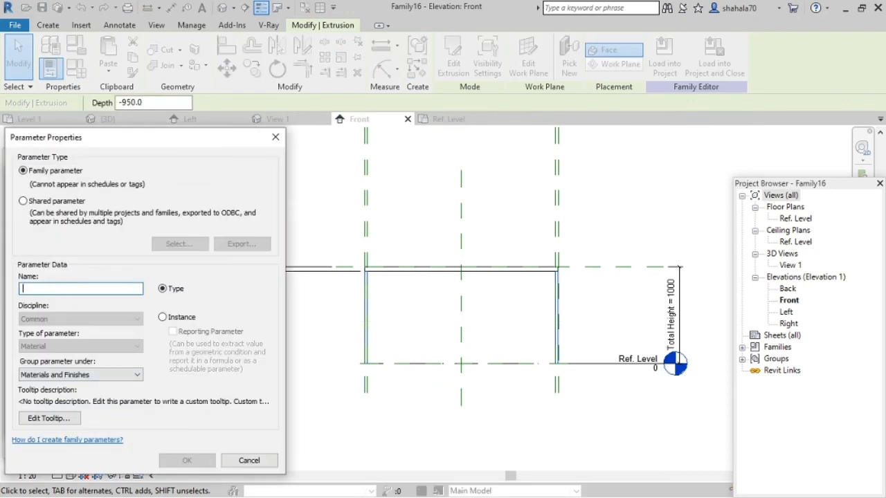
type("Leg Material")
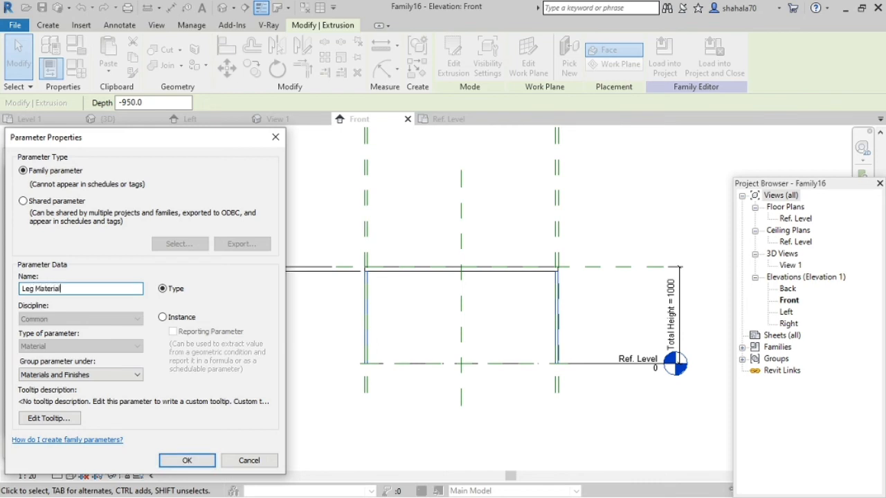
left_click(187, 460)
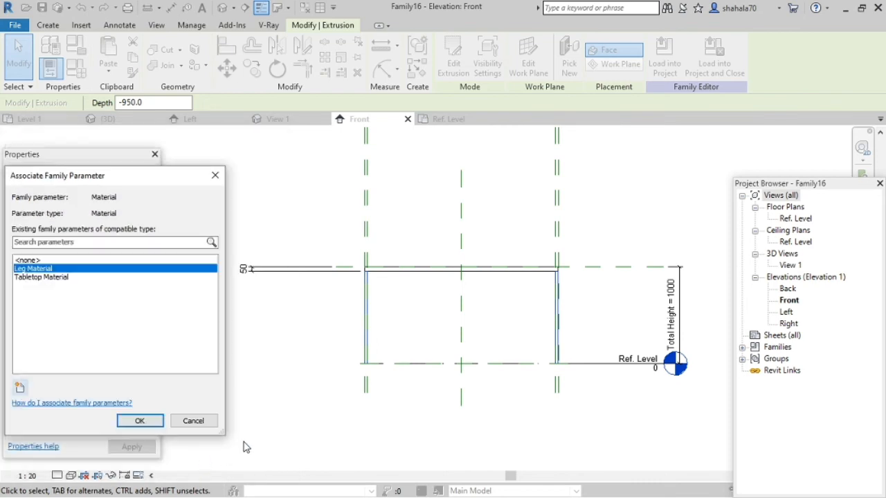
left_click(157, 423)
left_click(219, 440)
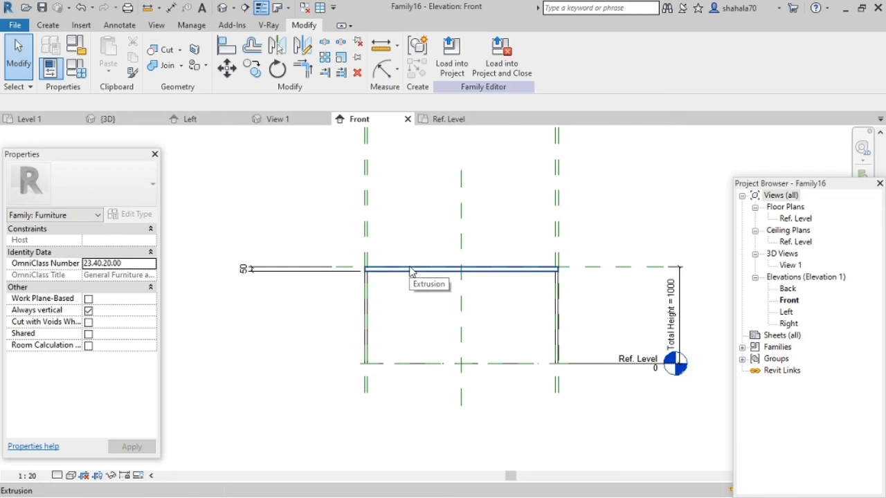
- Flex the table by setting the Total Height parameter to 2000 in the family types
left_click(76, 68)
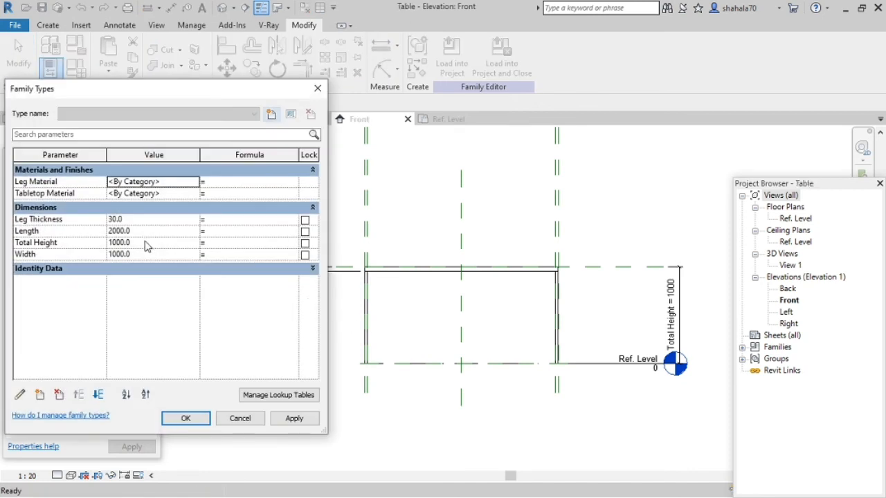
left_click(146, 243)
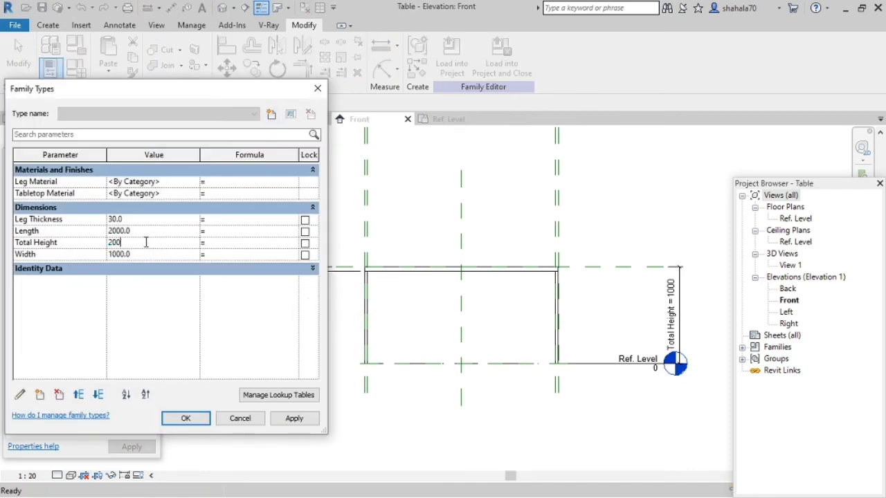
type("2000")
left_click(294, 418)
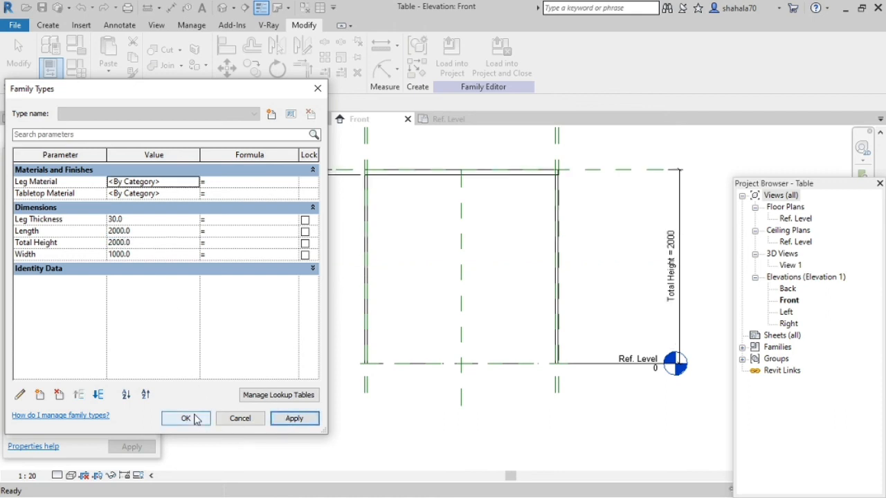
left_click(185, 418)
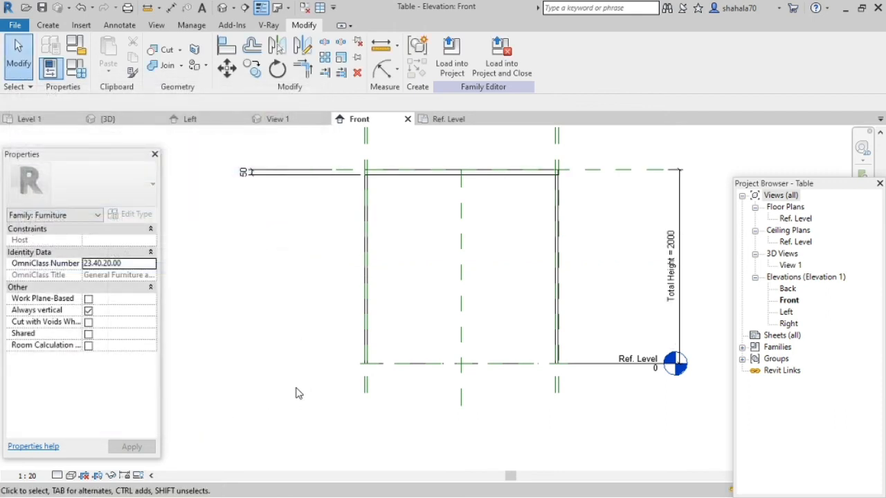
- Set the Total Height parameter to 1000 in the family types and apply it
left_click(69, 72)
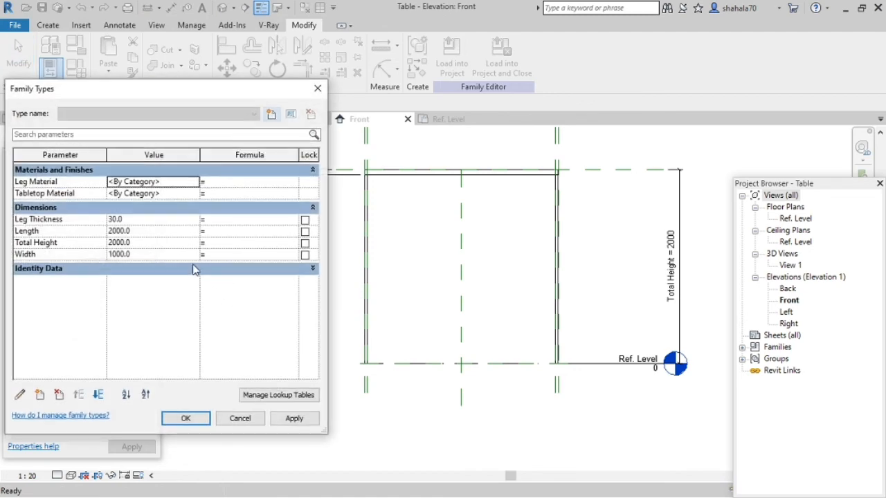
left_click(157, 242)
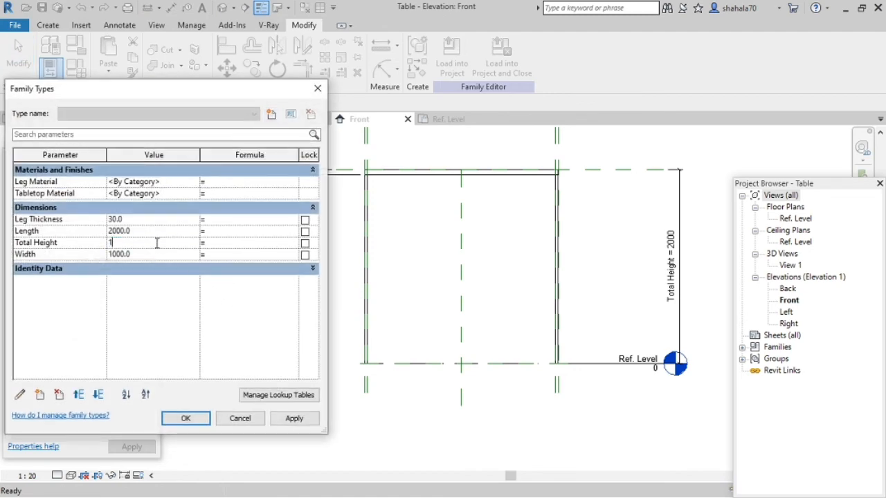
left_click(294, 419)
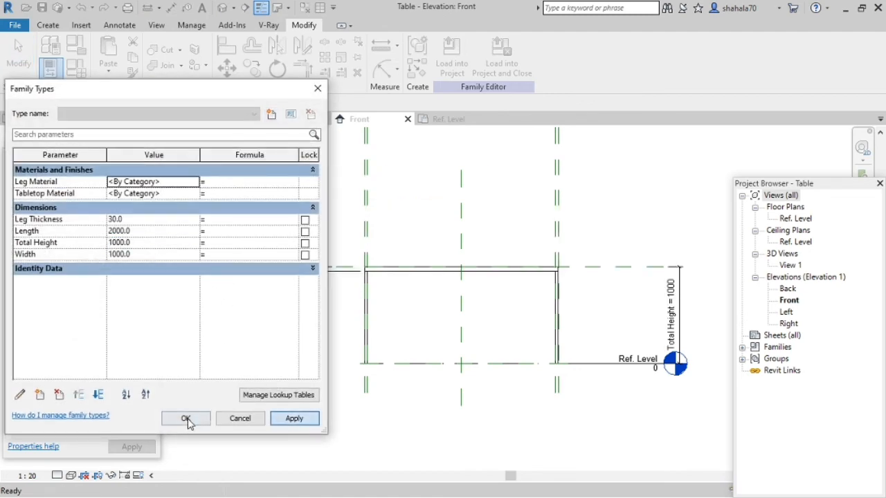
left_click(186, 418)
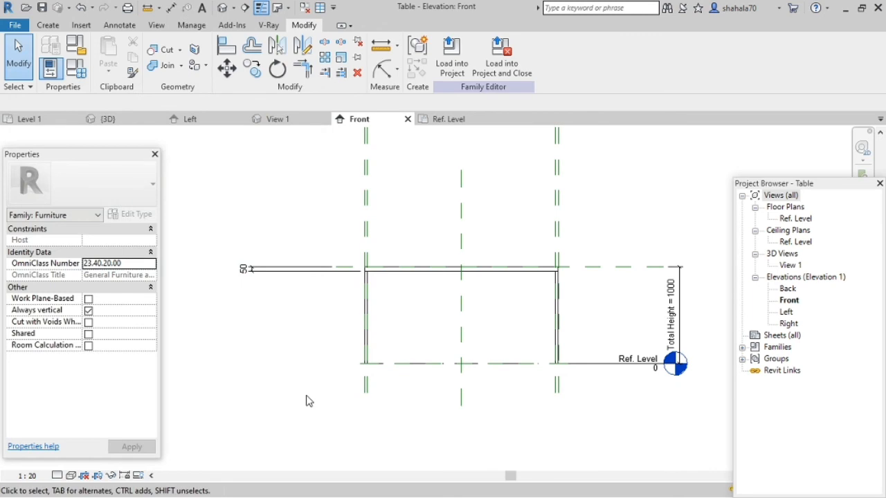
- Load the table family into project pr2 and place one instance on Level 1, with its short edge against the kitchen island's free end
left_click(452, 59)
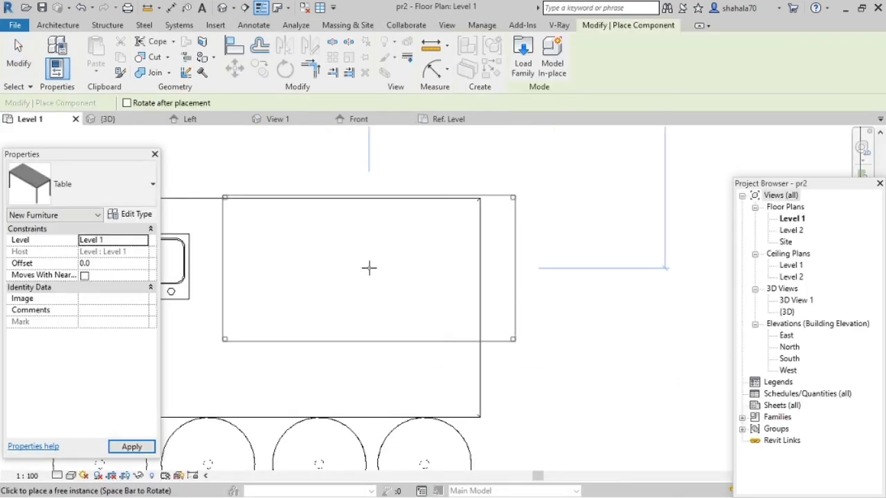
scroll(415, 291, "down", 2)
scroll(436, 291, "down", 3)
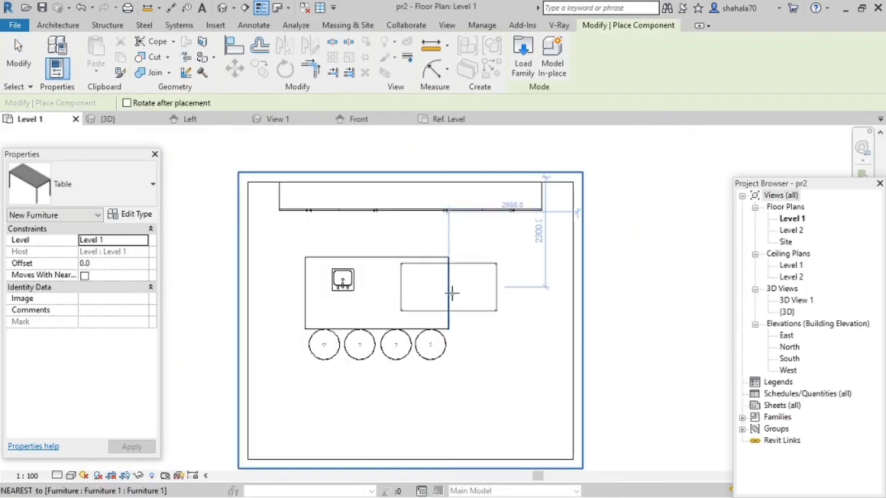
scroll(502, 294, "up", 2)
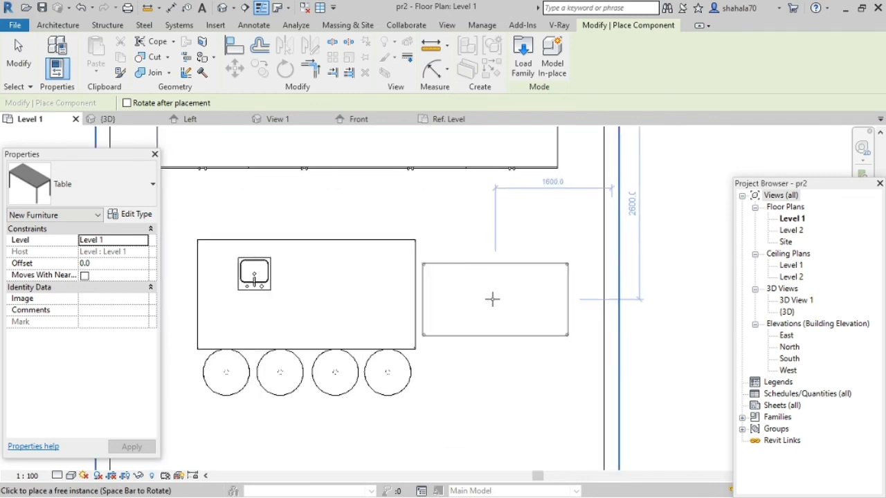
left_click(490, 297)
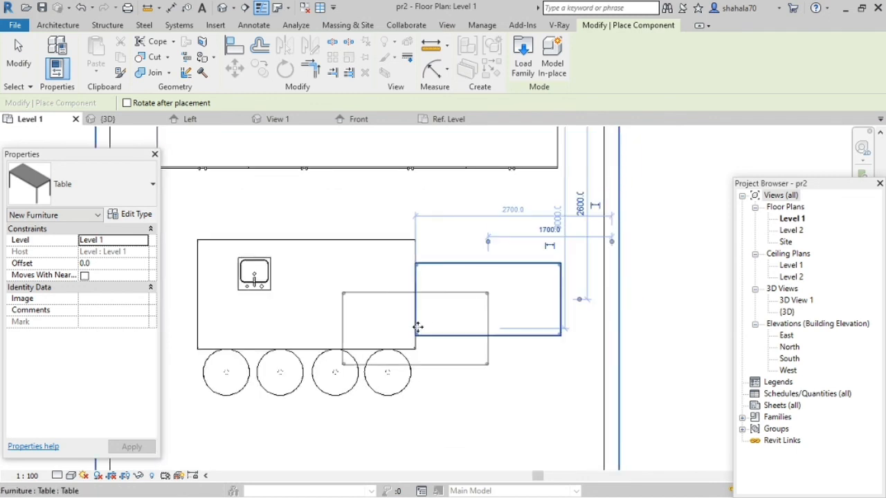
key("Escape")
key("Escape")
- Open the project's 3D view and examine the placed table beside the kitchen island
left_click(137, 124)
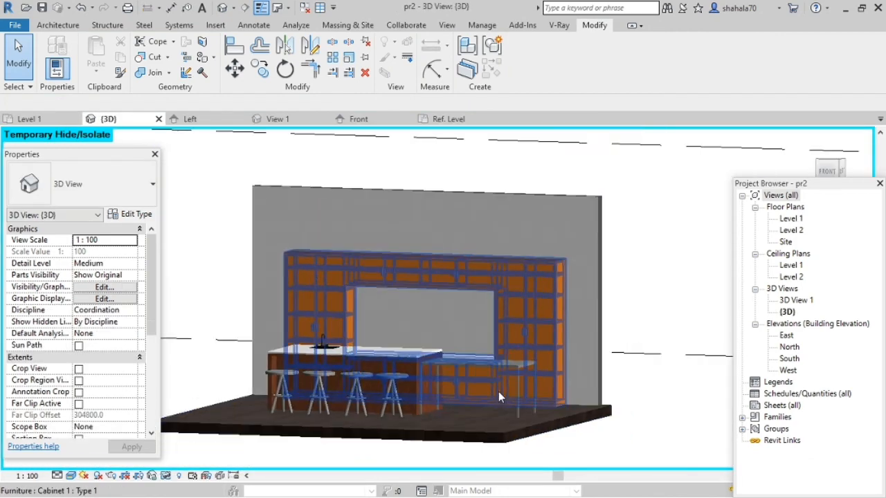
middle_click_drag(498, 391, 406, 373, "shift")
scroll(351, 393, "down", 2)
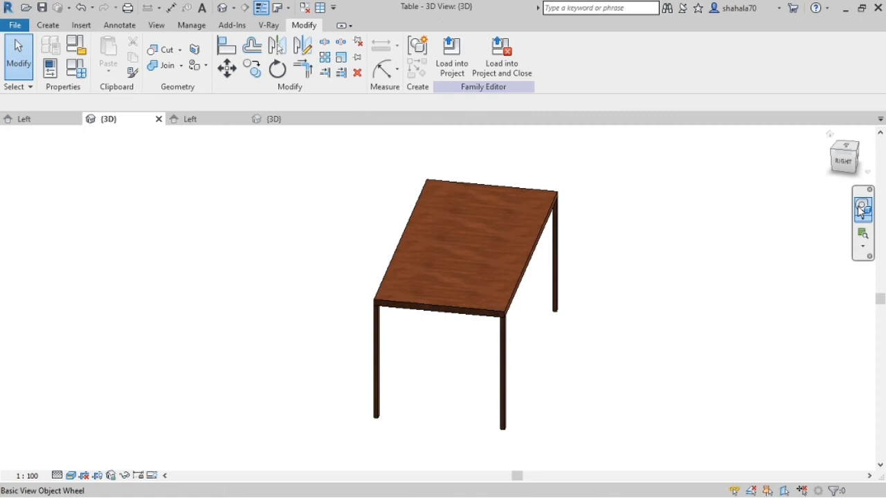
- Orbit around the wood-finished table in the family's 3D view with the steering wheel
left_click(862, 205)
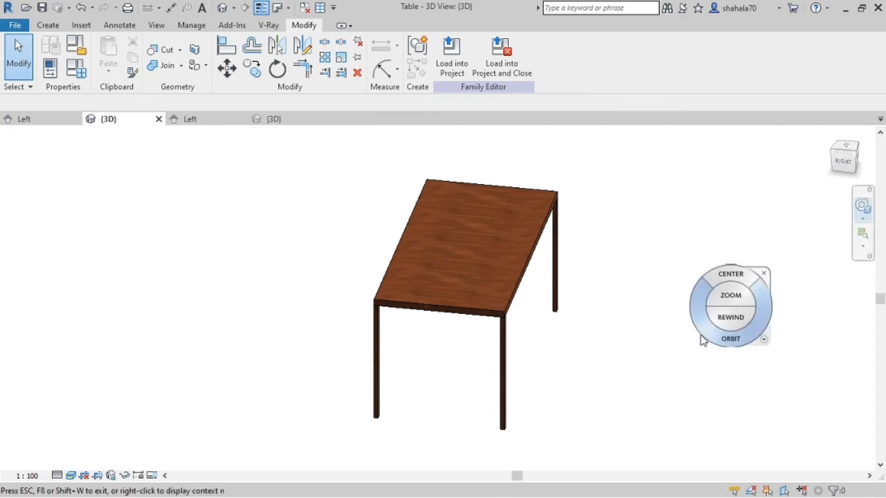
left_click_drag(725, 338, 684, 360)
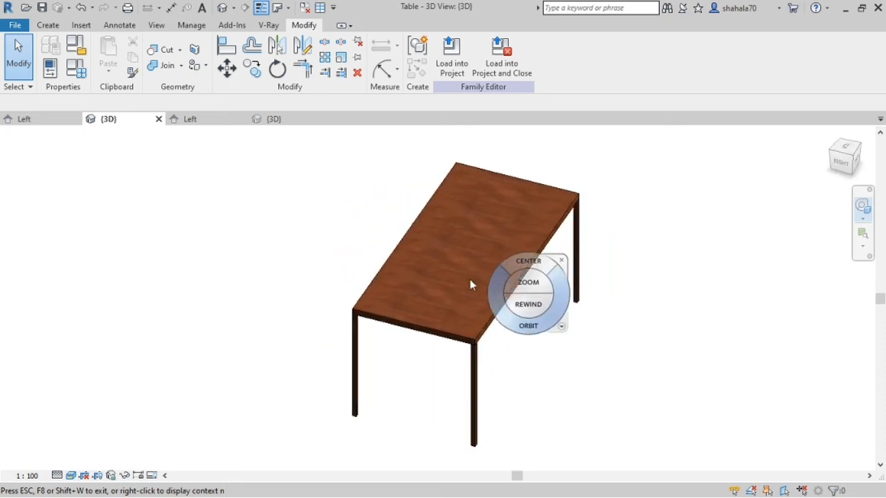